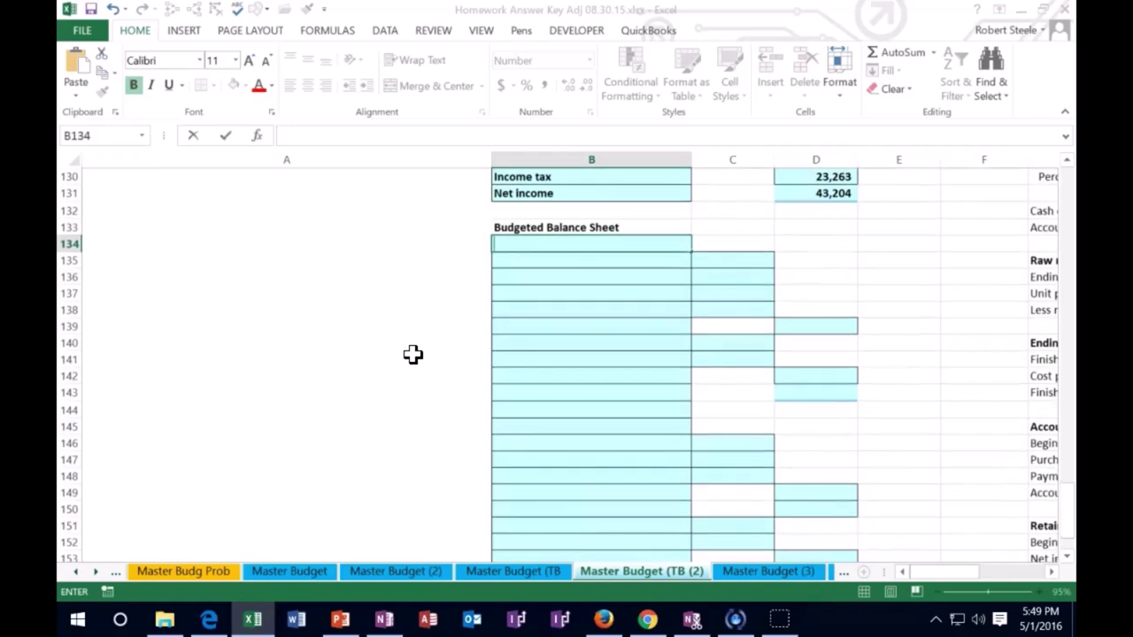
Enter the heading Assets in B134 and an indented Cash label in B135 of the Budgeted Balance Sheet
{"action": "left_click", "coordinate": [421, 353]}
{"action": "key", "text": "Return"}
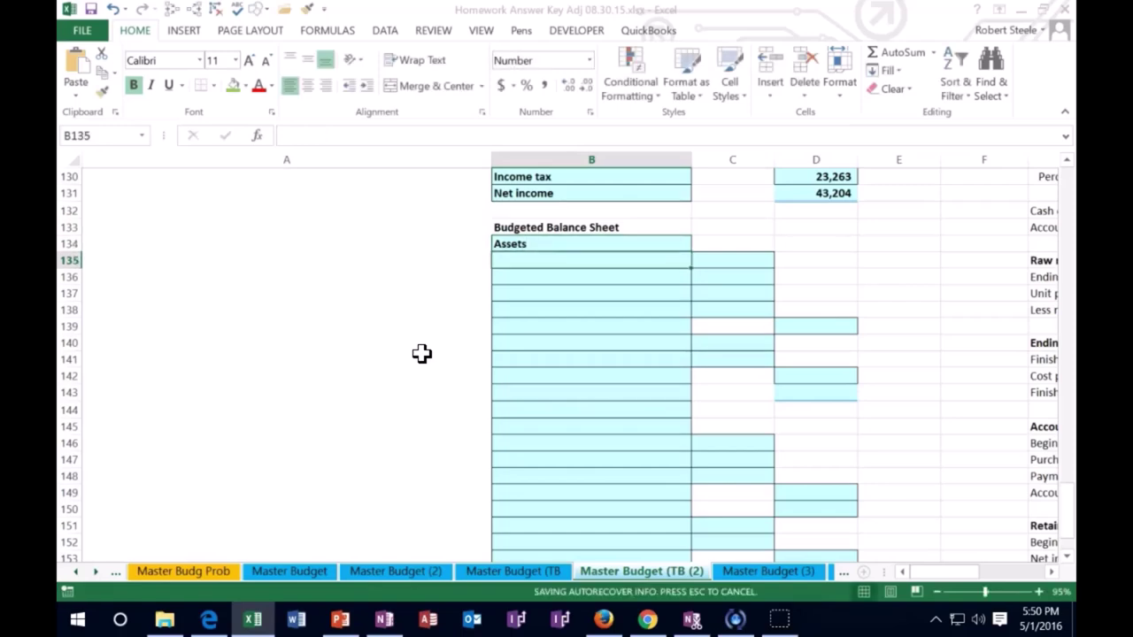
{"action": "type", "text": "Cash"}
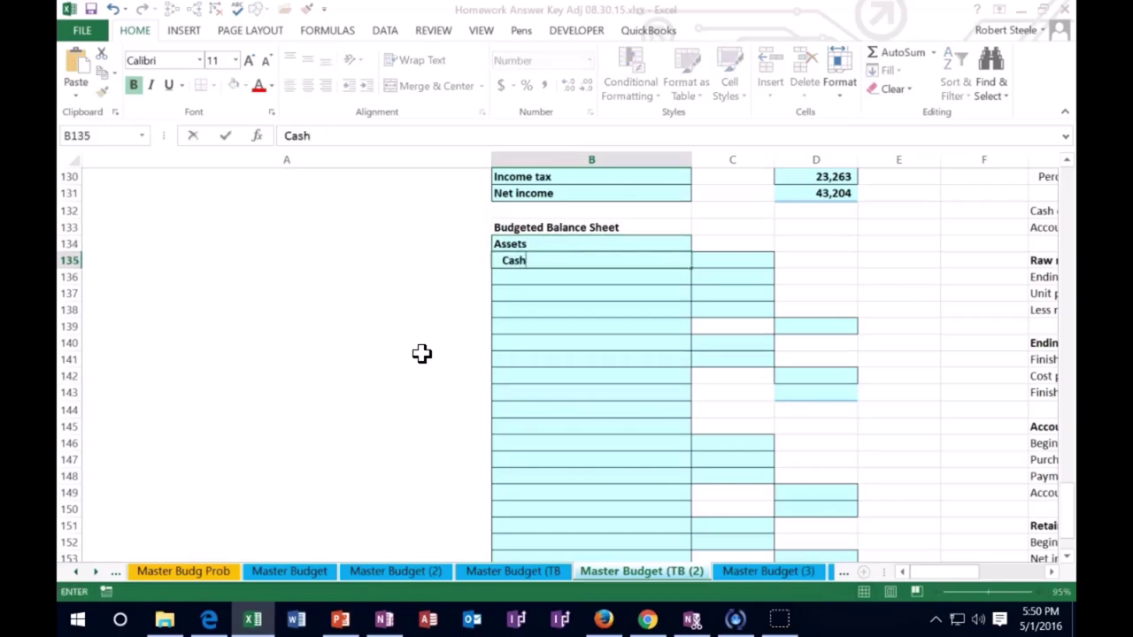
{"action": "key", "text": "Tab"}
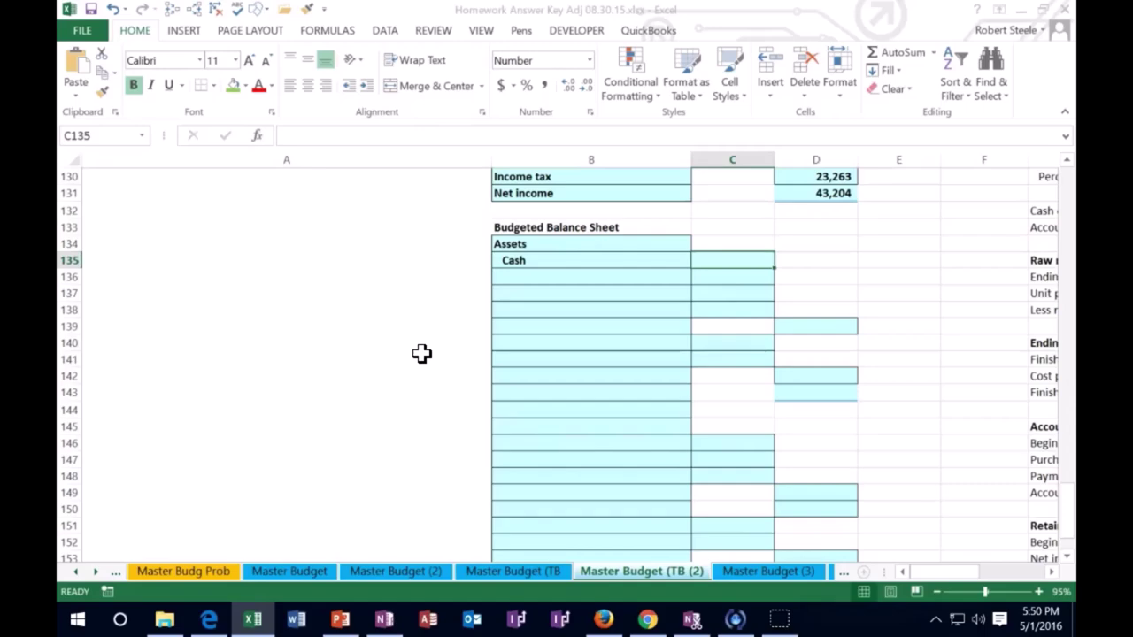
Link the balance sheet's Cash amount in C135 to September's ending cash balance in E93
{"action": "type", "text": "="}
{"action": "scroll", "coordinate": [571, 400], "scroll_direction": "up", "scroll_amount": 8}
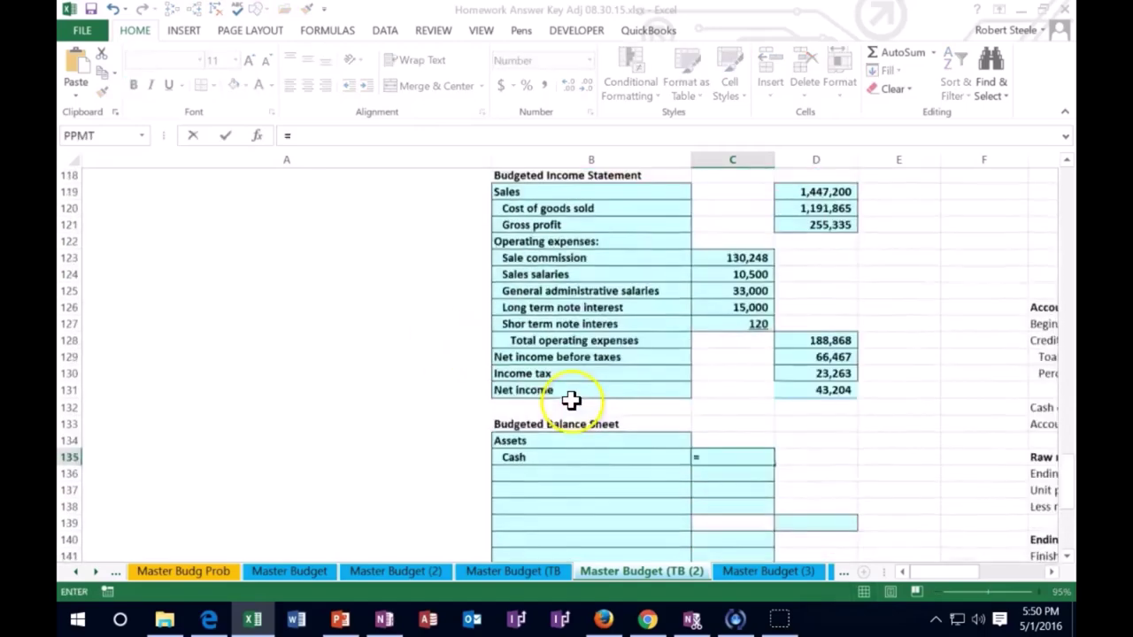
{"action": "scroll", "coordinate": [571, 400], "scroll_direction": "up", "scroll_amount": 8}
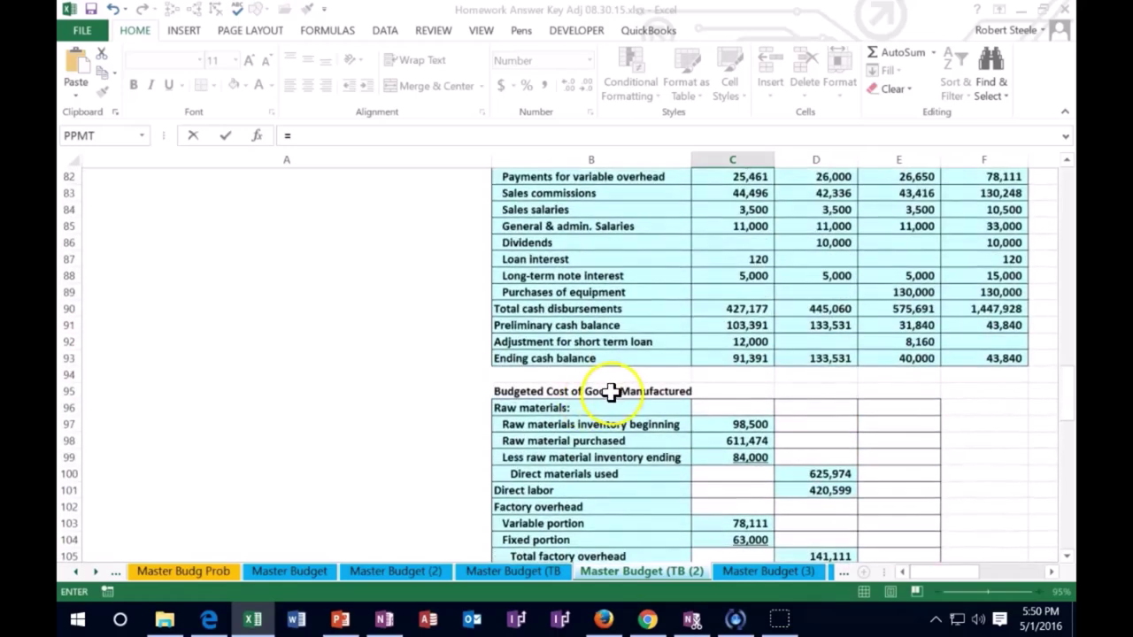
{"action": "left_click", "coordinate": [903, 357]}
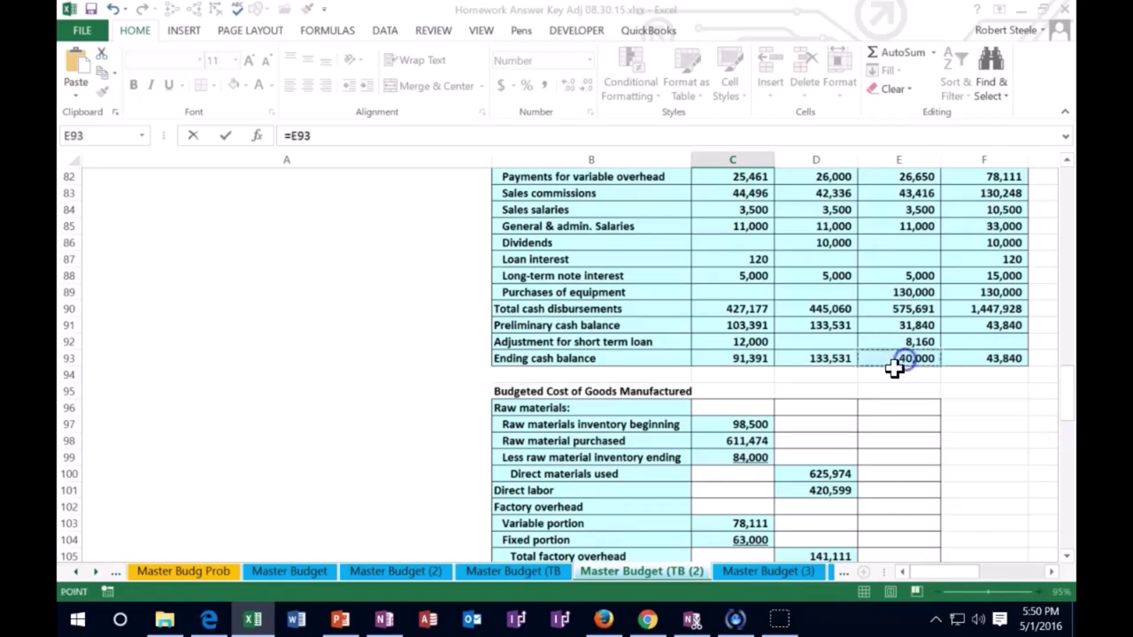
{"action": "key", "text": "Escape"}
{"action": "scroll", "coordinate": [852, 367], "scroll_direction": "down", "scroll_amount": 4}
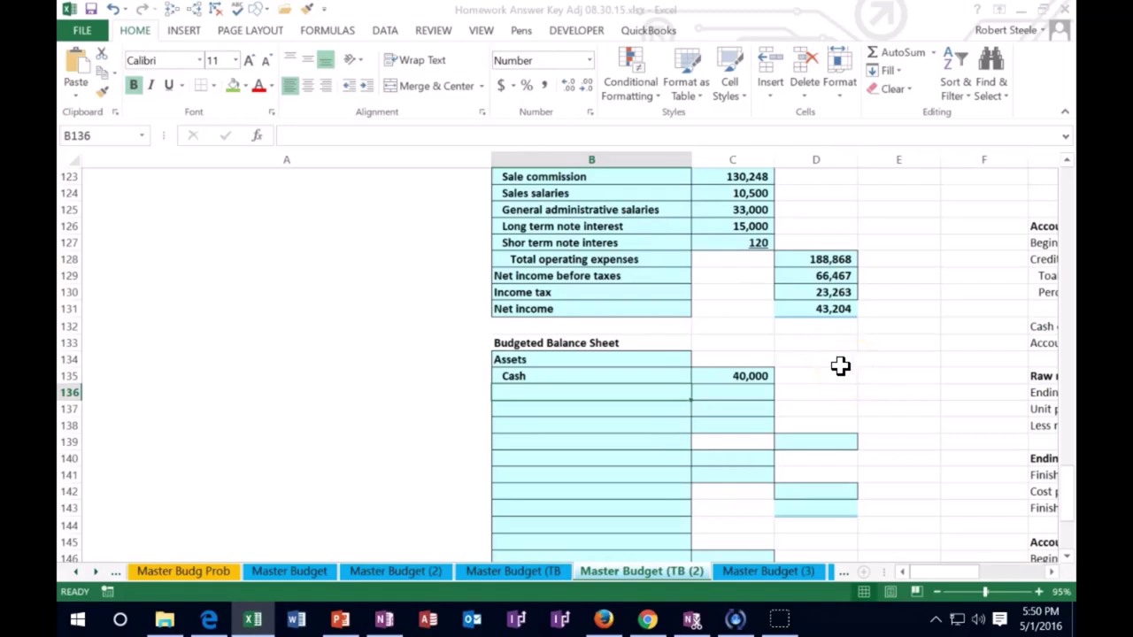
Enter the 6/30 accounts receivable balance, 342,248, as Beginning receivables in I127 of the Accounts receivable schedule
{"action": "left_click", "coordinate": [566, 395]}
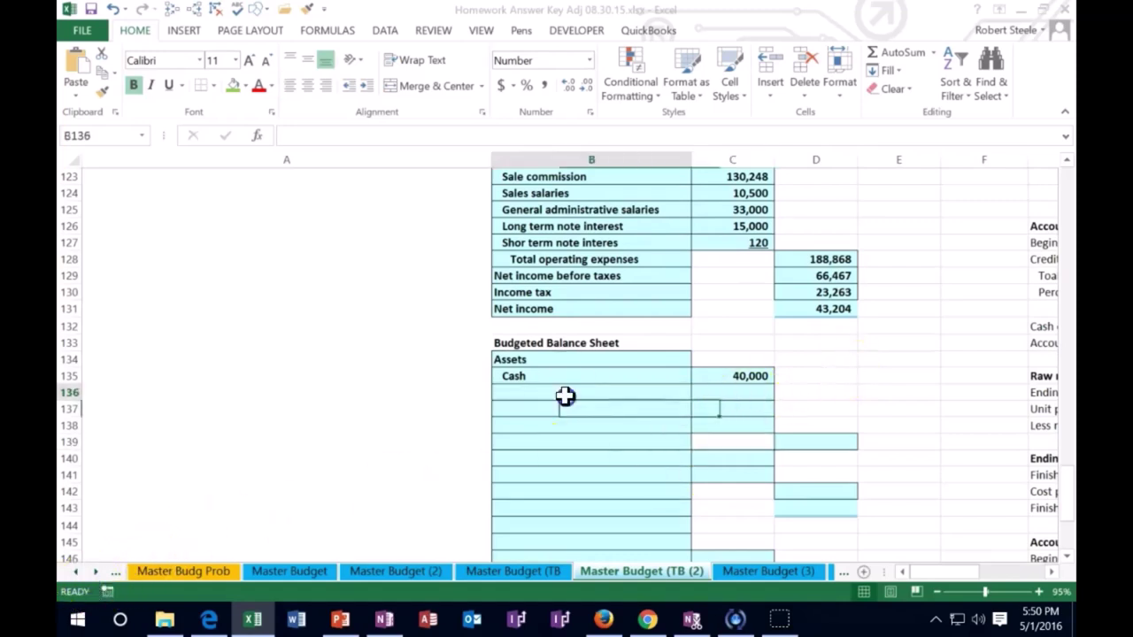
{"action": "key", "text": "Right"}
{"action": "key", "text": "Right"}
{"action": "key", "text": "Right"}
{"action": "key", "text": "Right"}
{"action": "key", "text": "Right"}
{"action": "key", "text": "Right"}
{"action": "key", "text": "Right"}
{"action": "key", "text": "Right"}
{"action": "key", "text": "Right"}
{"action": "key", "text": "Right"}
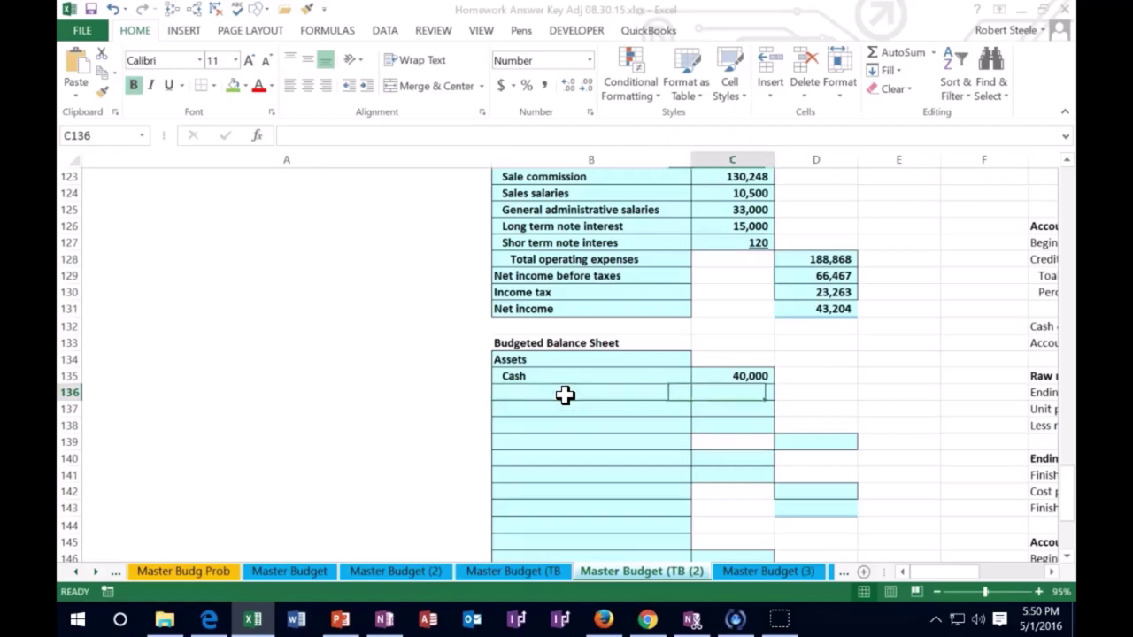
{"action": "key", "text": "Right"}
{"action": "key", "text": "Right"}
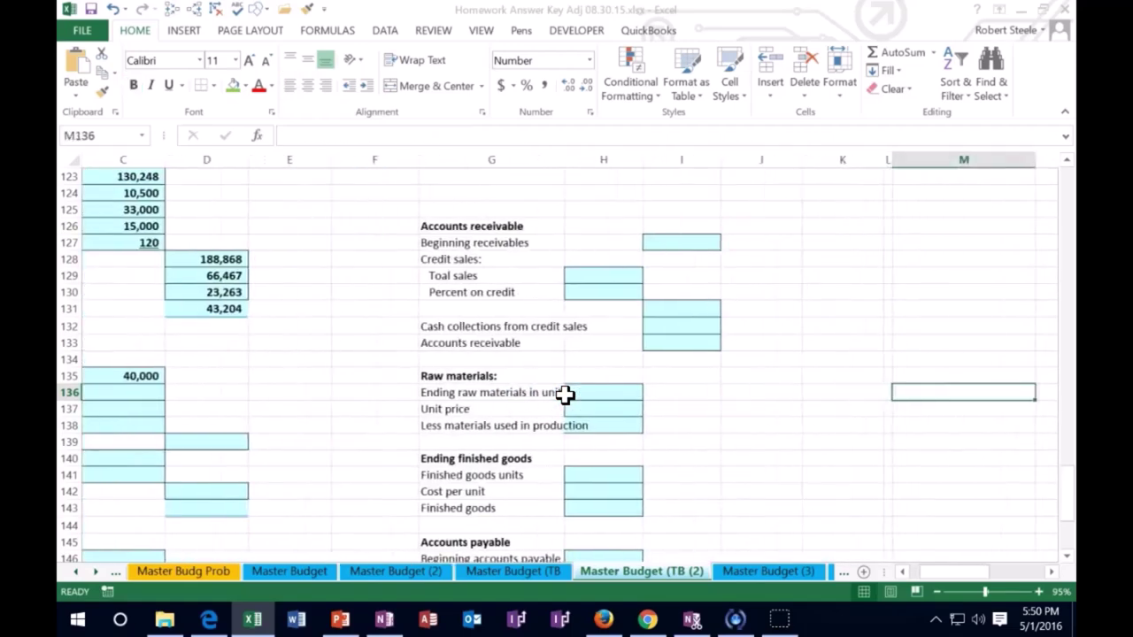
{"action": "left_click", "coordinate": [543, 397]}
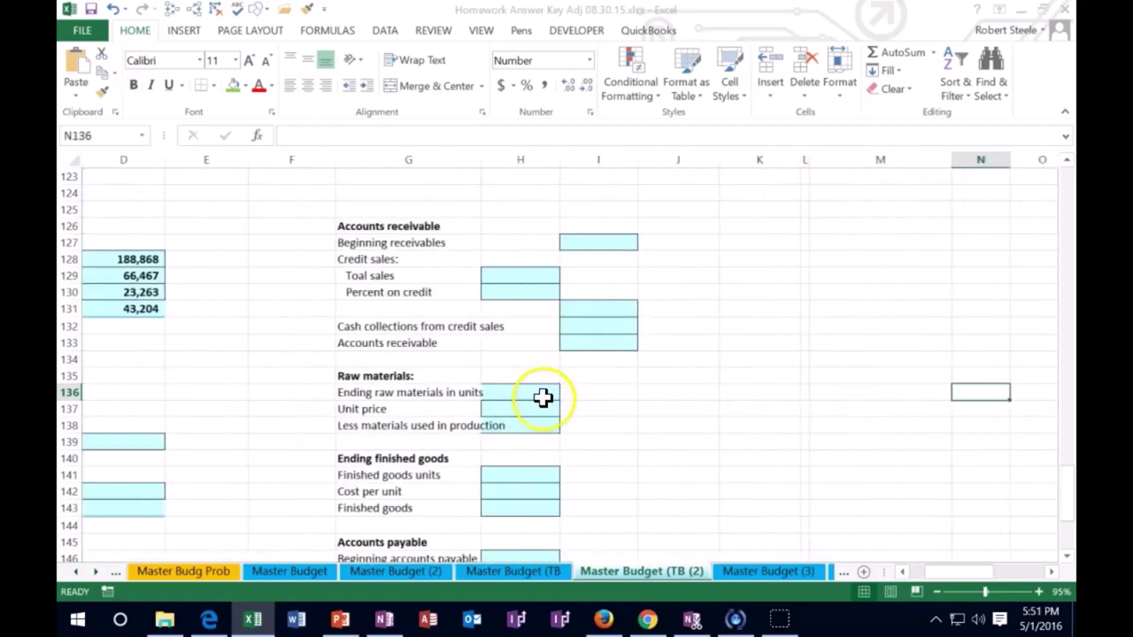
{"action": "left_click", "coordinate": [596, 242]}
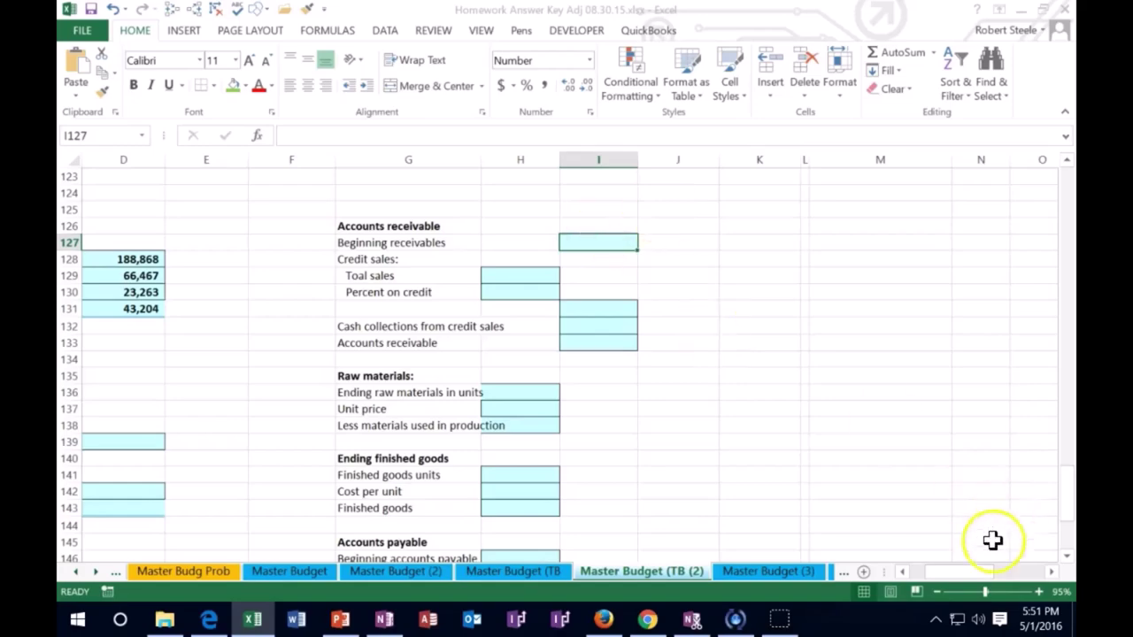
{"action": "left_click_drag", "start_coordinate": [968, 571], "coordinate": [879, 558]}
{"action": "scroll", "coordinate": [283, 337], "scroll_direction": "up", "scroll_amount": 20}
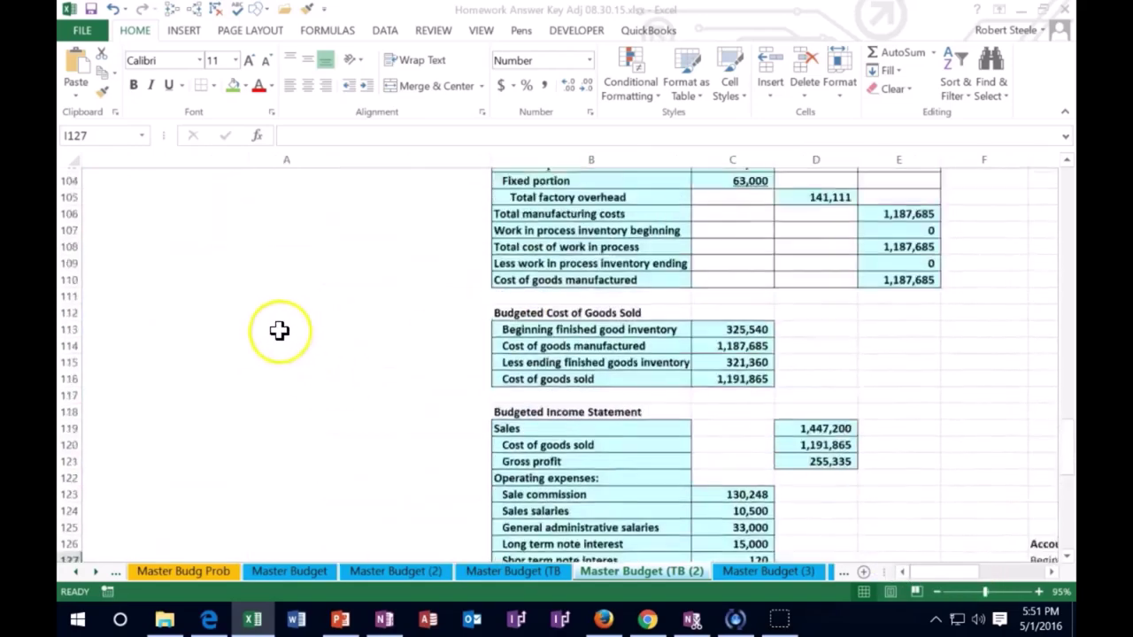
{"action": "scroll", "coordinate": [295, 370], "scroll_direction": "up", "scroll_amount": 14}
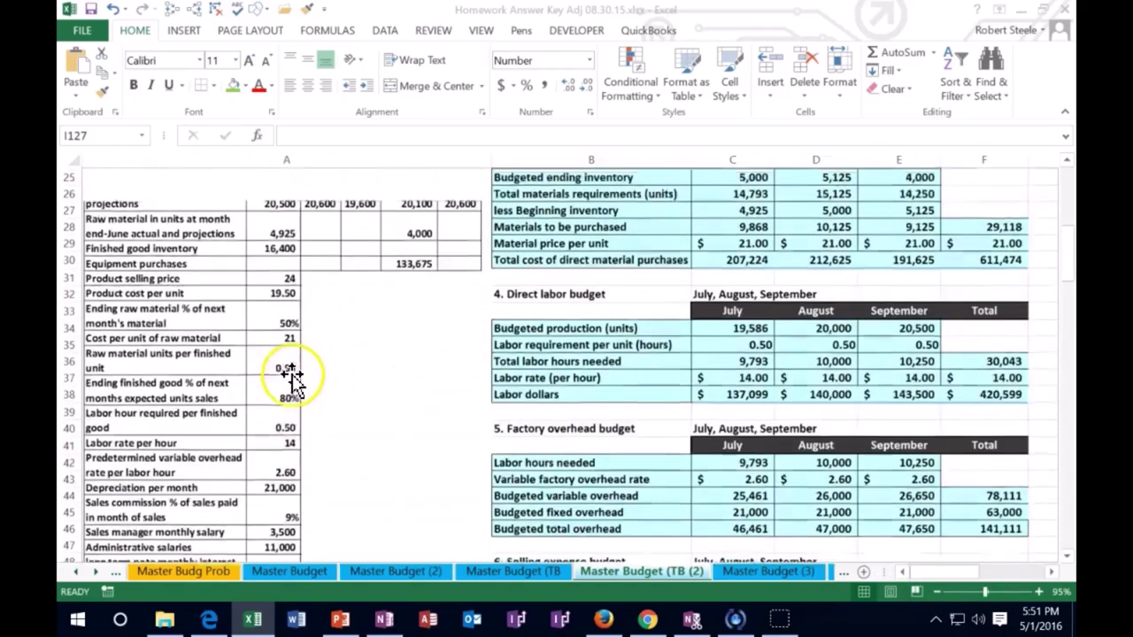
{"action": "scroll", "coordinate": [292, 380], "scroll_direction": "up", "scroll_amount": 3}
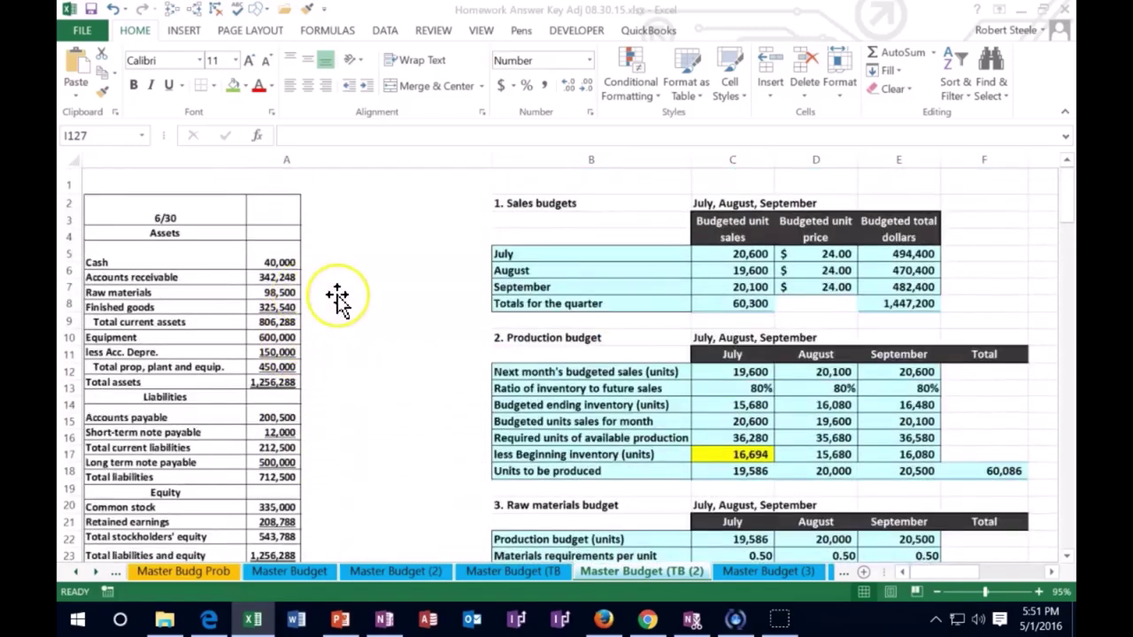
{"action": "type", "text": "3"}
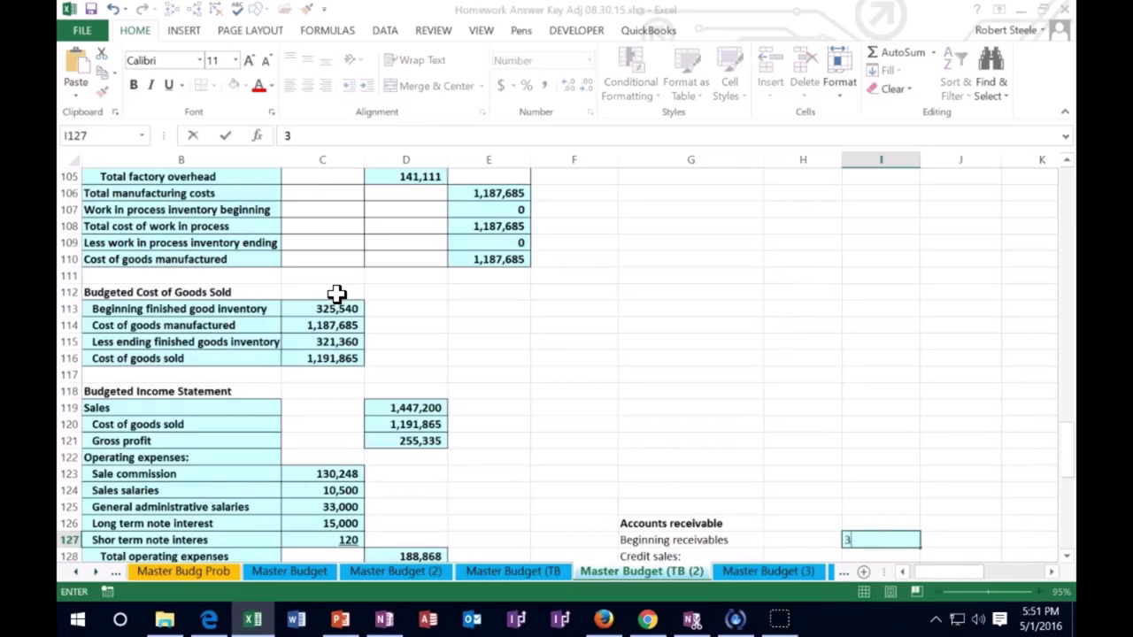
{"action": "type", "text": "42,248"}
{"action": "key", "text": "Return"}
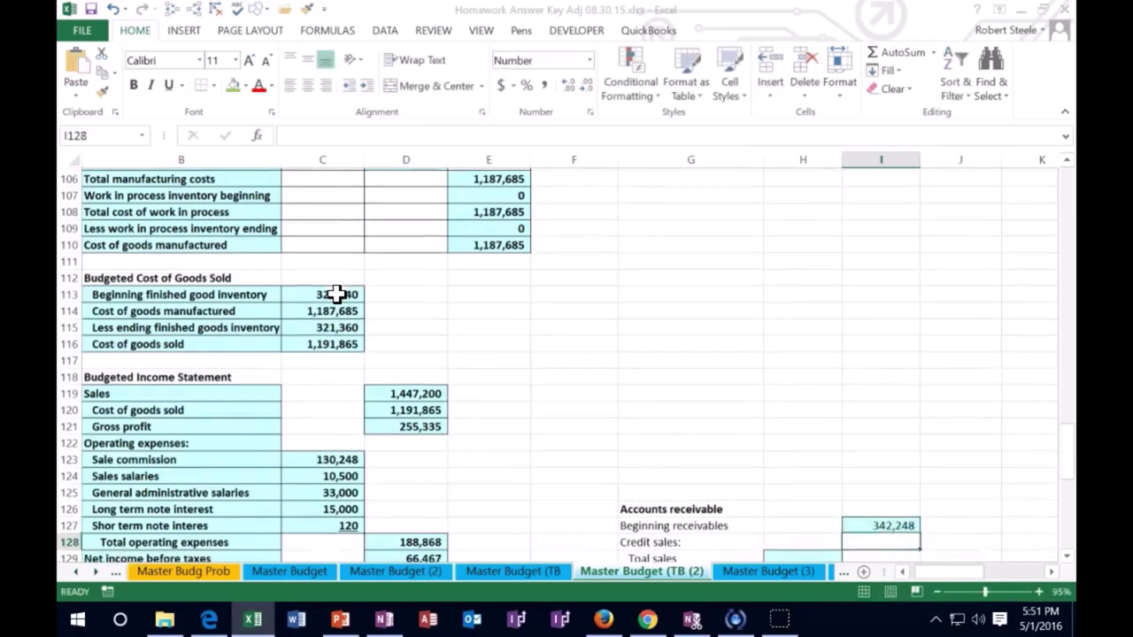
Link the total sales under Credit sales in H129 to the sales budget's quarterly dollar total in E8
{"action": "scroll", "coordinate": [601, 372], "scroll_direction": "down", "scroll_amount": 2}
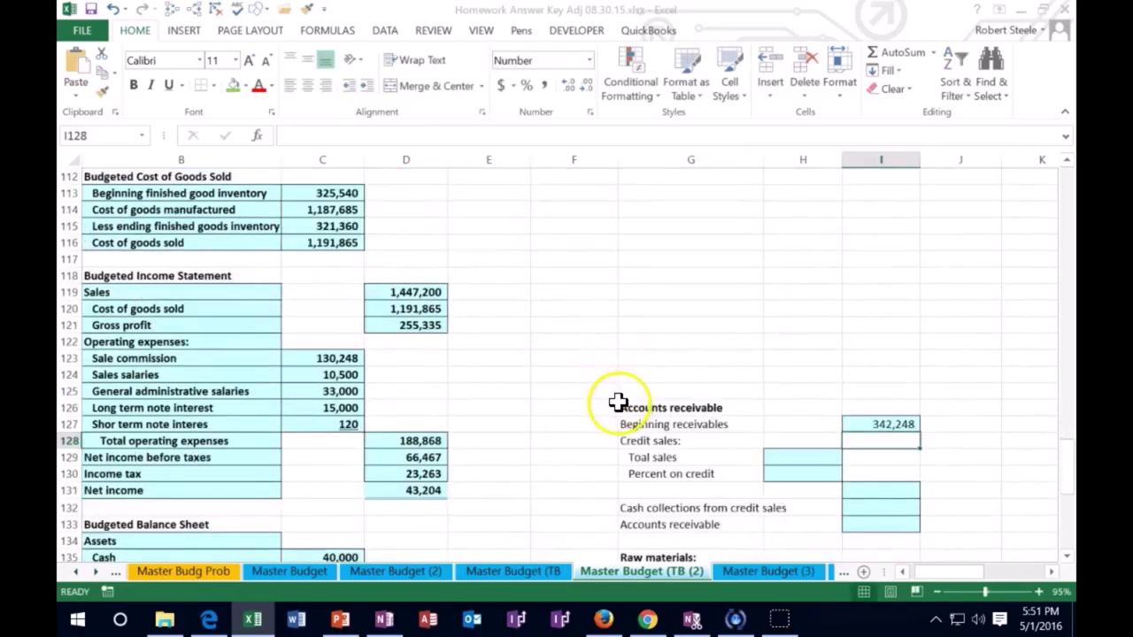
{"action": "type", "text": "="}
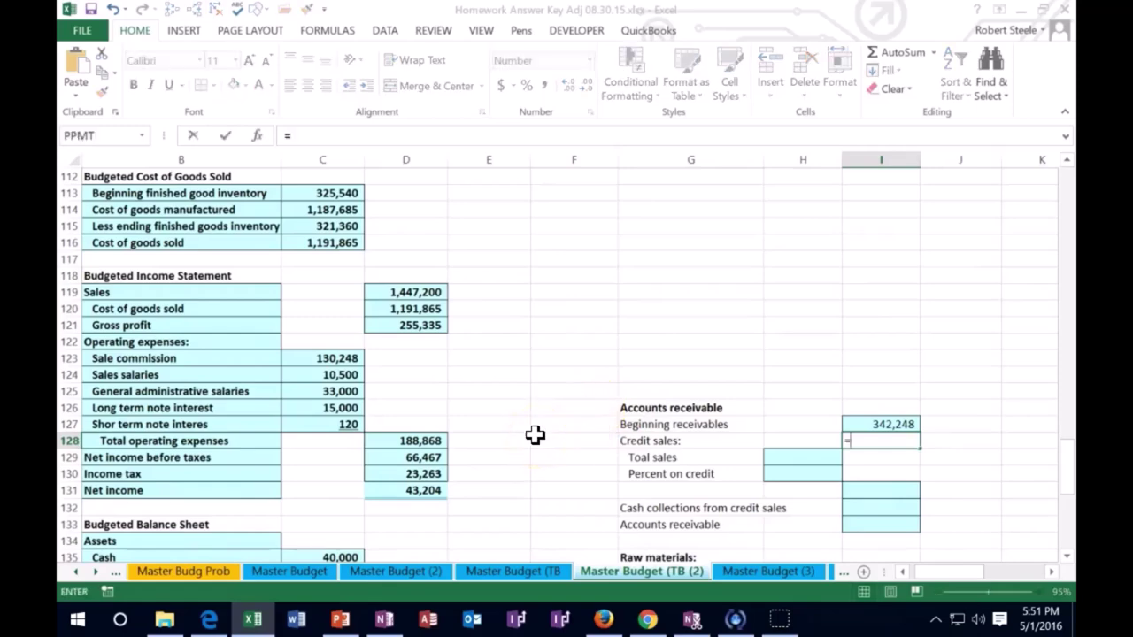
{"action": "key", "text": "Escape"}
{"action": "key", "text": "Left"}
{"action": "key", "text": "Down"}
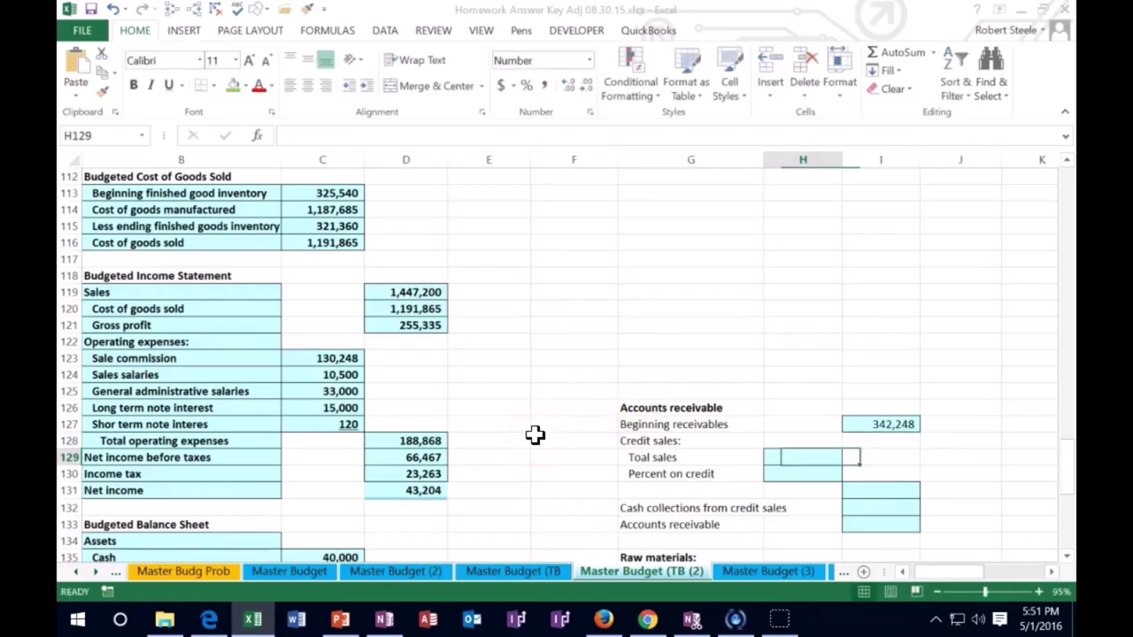
{"action": "type", "text": "="}
{"action": "scroll", "coordinate": [437, 452], "scroll_direction": "up", "scroll_amount": 17}
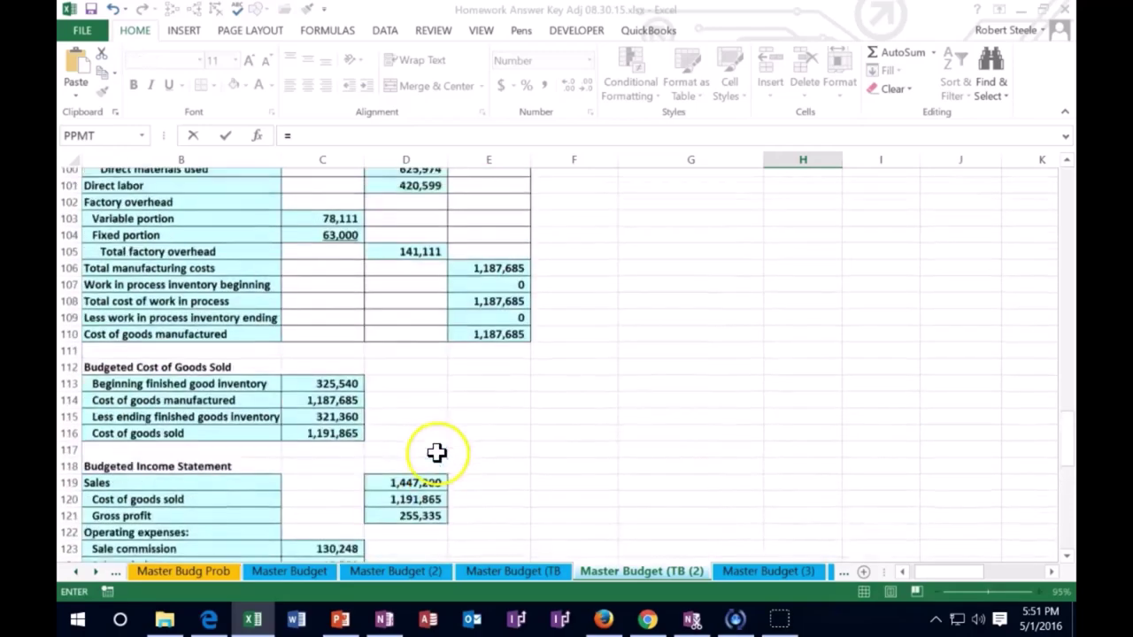
{"action": "scroll", "coordinate": [376, 447], "scroll_direction": "up", "scroll_amount": 19}
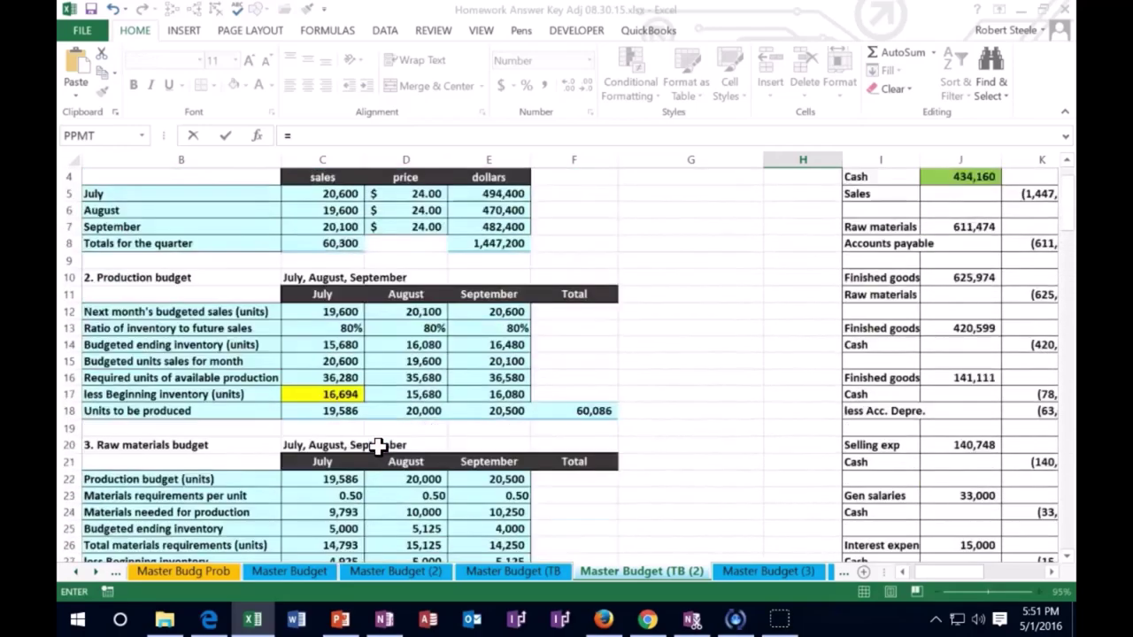
{"action": "scroll", "coordinate": [376, 447], "scroll_direction": "up", "scroll_amount": 1}
{"action": "left_click", "coordinate": [496, 303]}
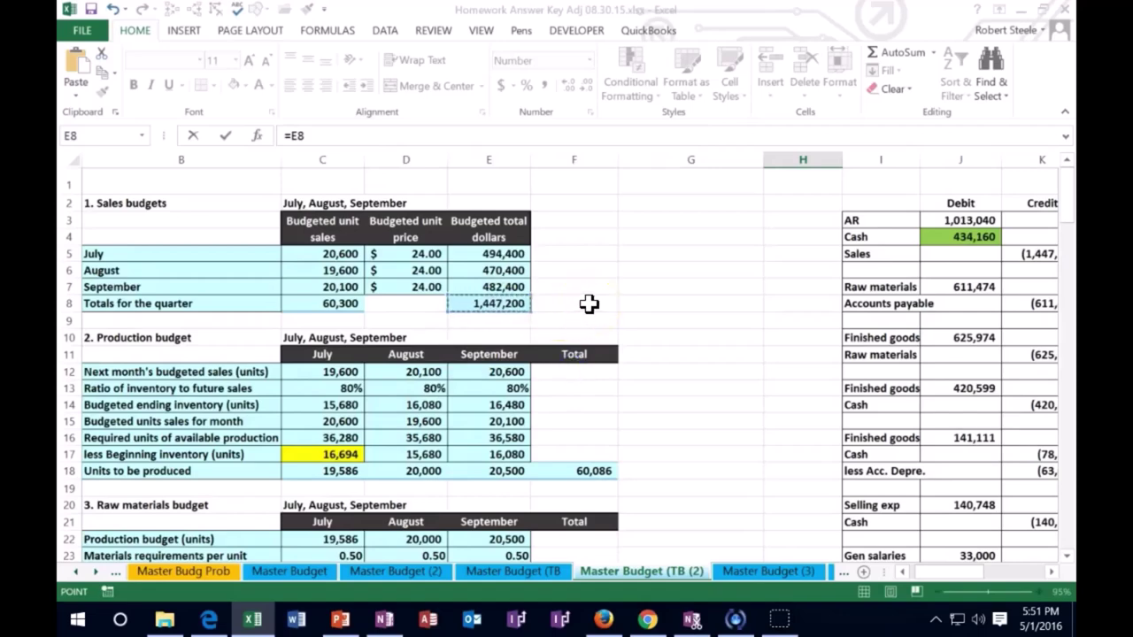
{"action": "key", "text": "Return"}
Set Percent on credit in H130 to 70%
{"action": "key", "text": "Down"}
{"action": "key", "text": "Down"}
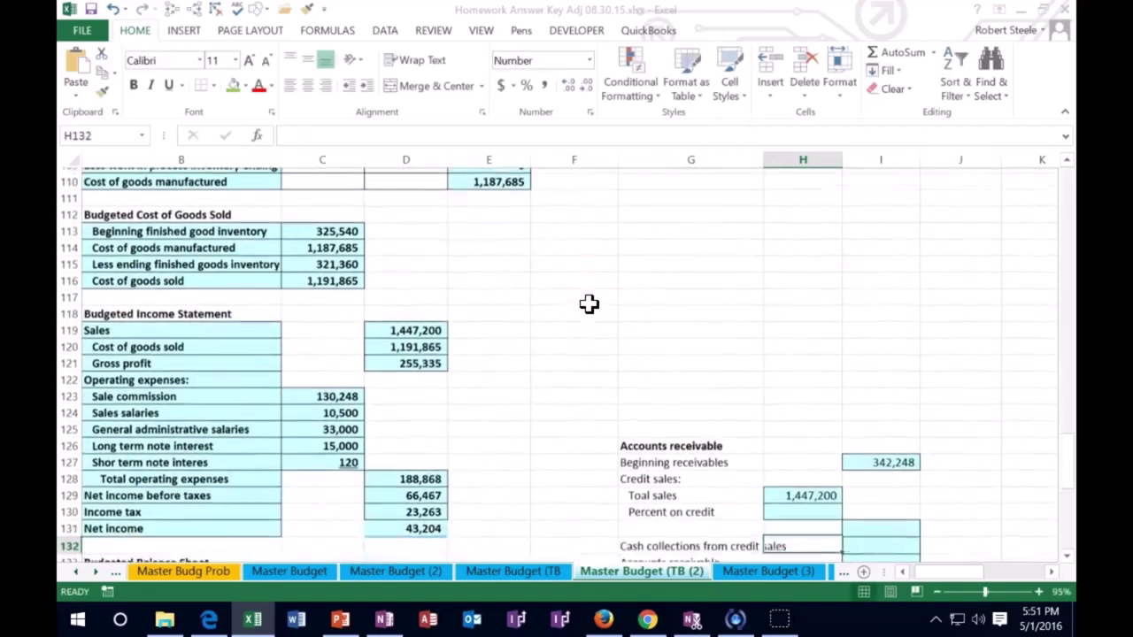
{"action": "scroll", "coordinate": [588, 303], "scroll_direction": "down", "scroll_amount": 3}
{"action": "left_click", "coordinate": [770, 359]}
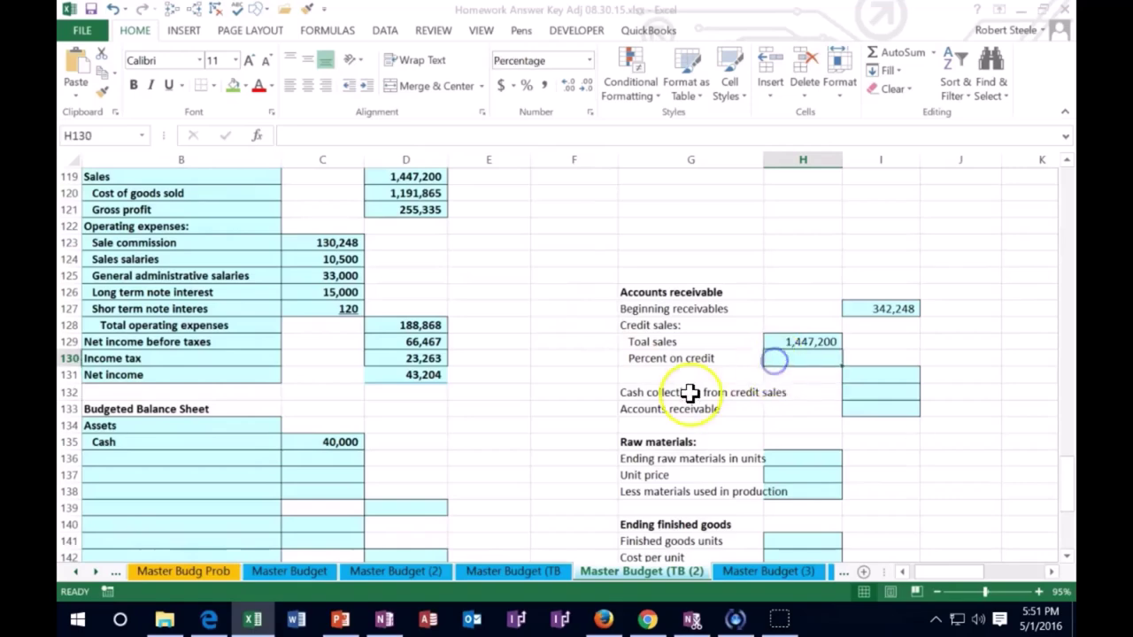
{"action": "type", "text": "70"}
{"action": "key", "text": "Return"}
{"action": "key", "text": "Up"}
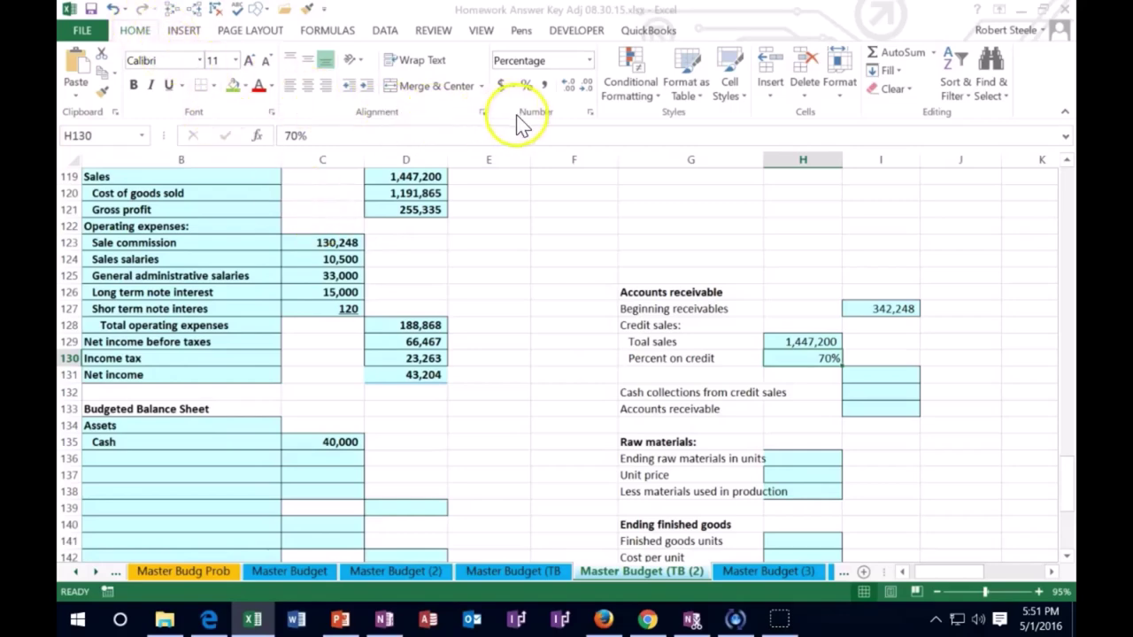
Make the supporting schedules' value cells H127:I155 bold
{"action": "scroll", "coordinate": [708, 354], "scroll_direction": "down", "scroll_amount": 1}
{"action": "left_click_drag", "start_coordinate": [825, 260], "coordinate": [882, 513]}
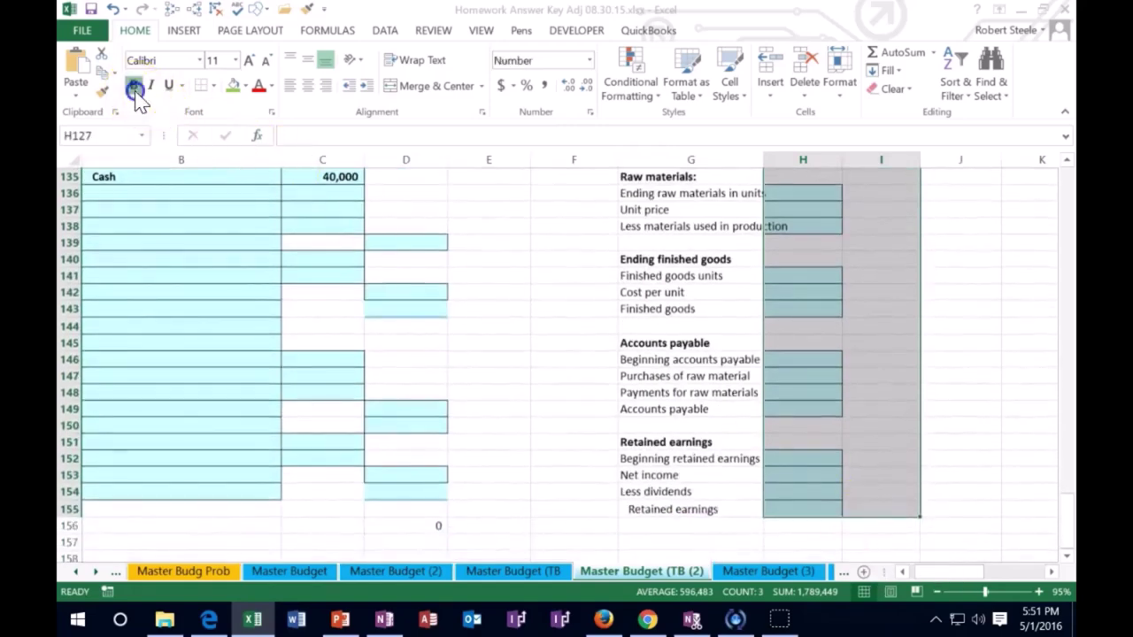
{"action": "scroll", "coordinate": [814, 460], "scroll_direction": "up", "scroll_amount": 6}
Calculate credit sales in I131 as total sales times percent on credit with =H129*H130
{"action": "left_click", "coordinate": [869, 422]}
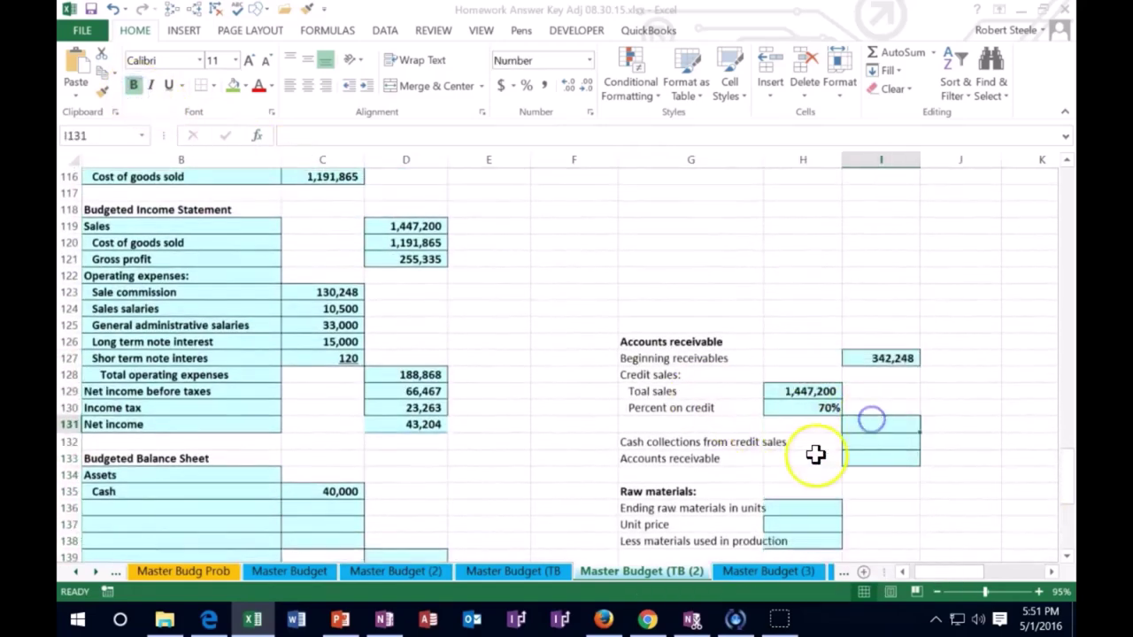
{"action": "scroll", "coordinate": [819, 451], "scroll_direction": "down", "scroll_amount": 1}
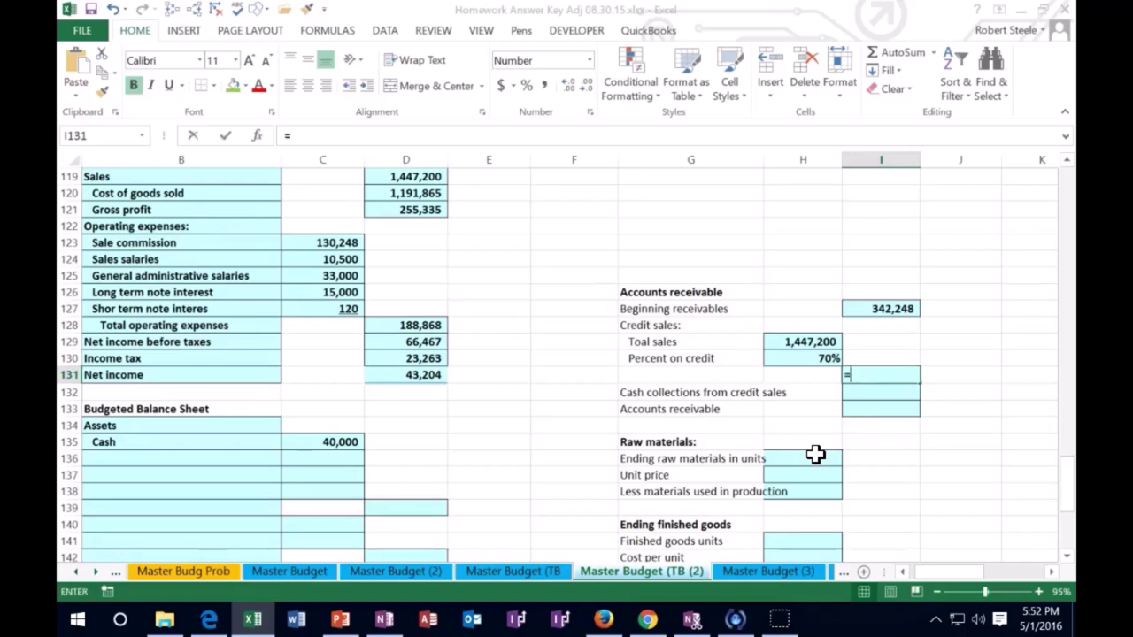
{"action": "type", "text": "="}
{"action": "left_click", "coordinate": [801, 342]}
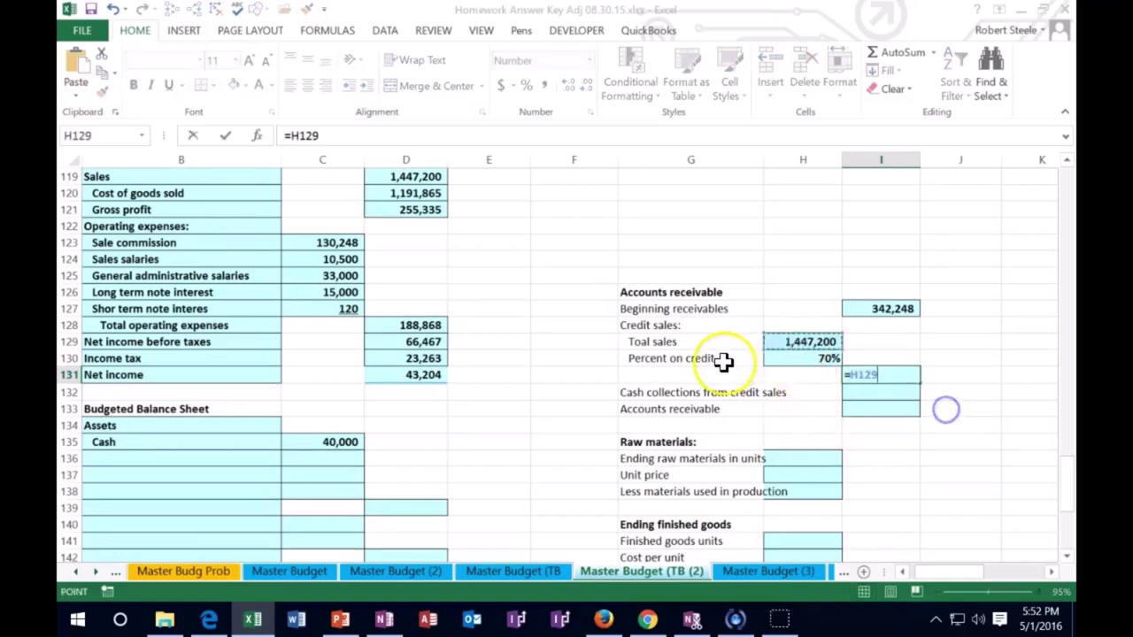
{"action": "type", "text": "*"}
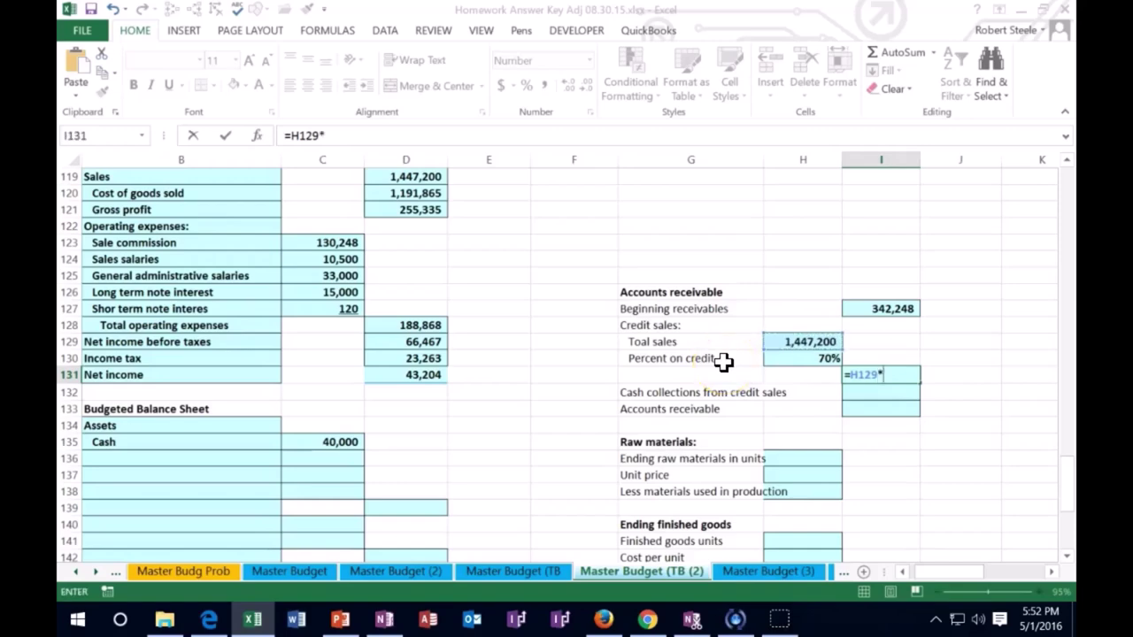
{"action": "left_click", "coordinate": [786, 357]}
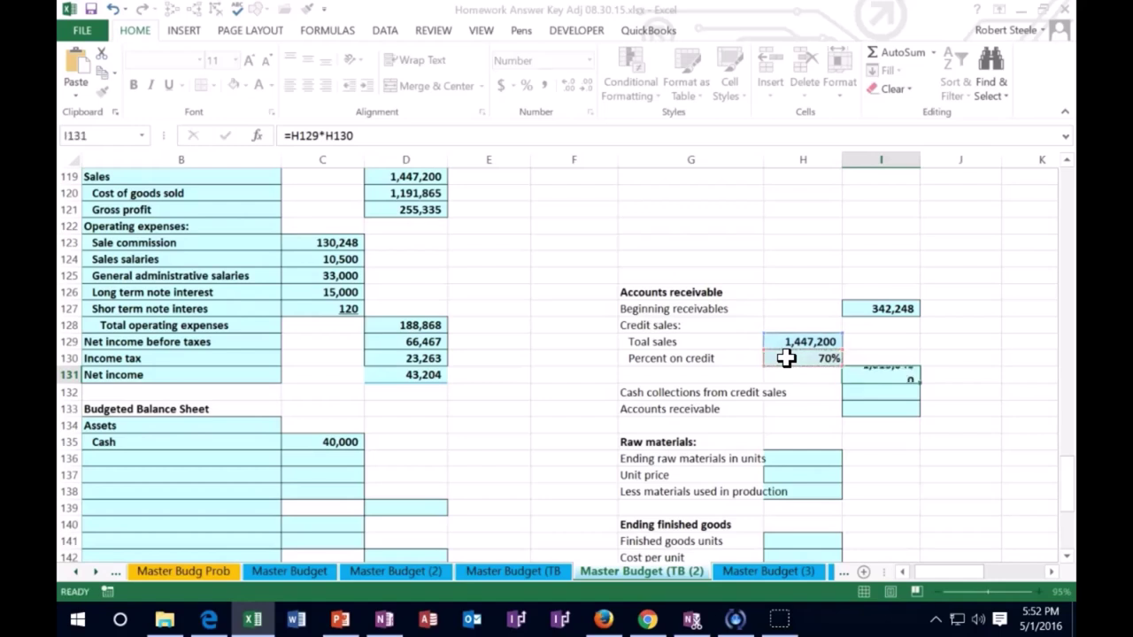
{"action": "key", "text": "Return"}
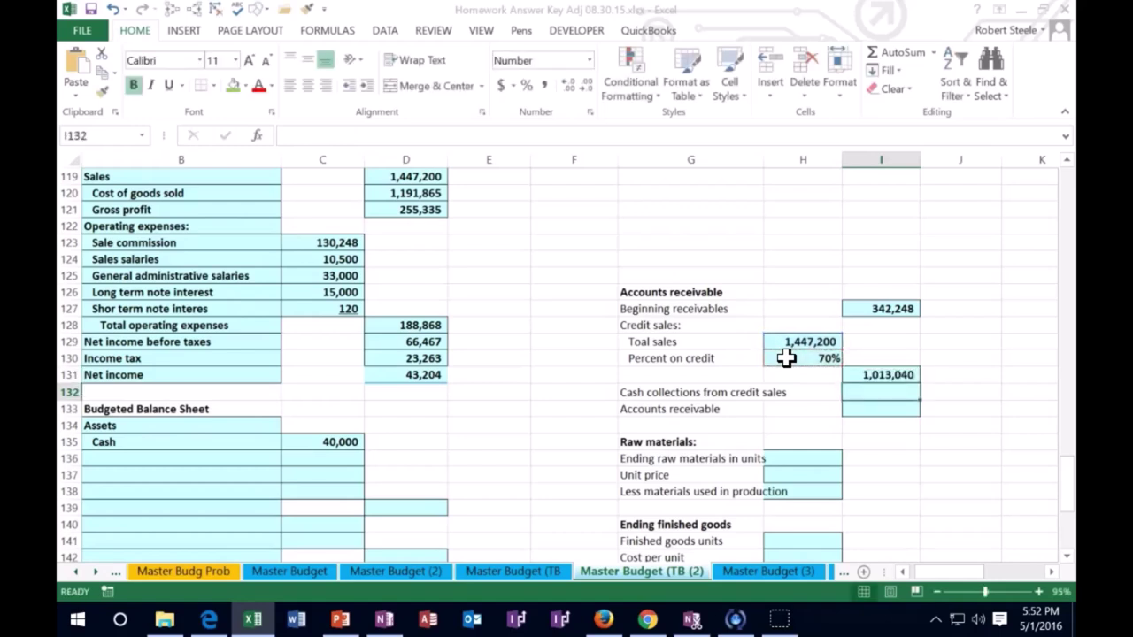
Total the July to September collections of receivables for Cash collections from credit sales in I132 with =SUM(C71:E71)
{"action": "key", "text": "Left"}
{"action": "key", "text": "Right"}
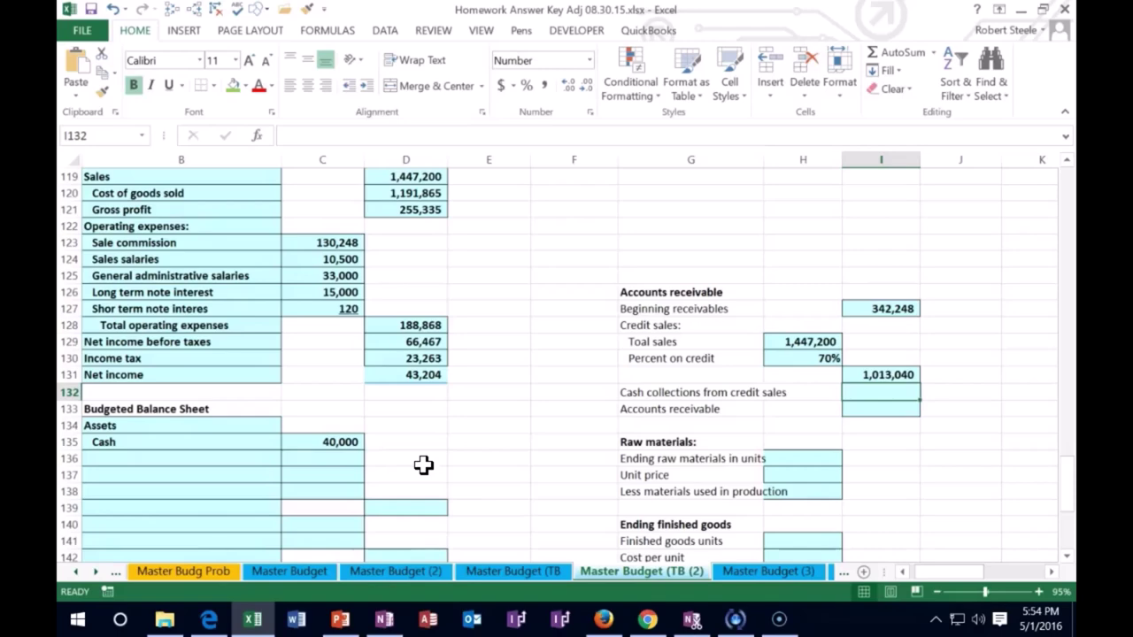
{"action": "type", "text": "="}
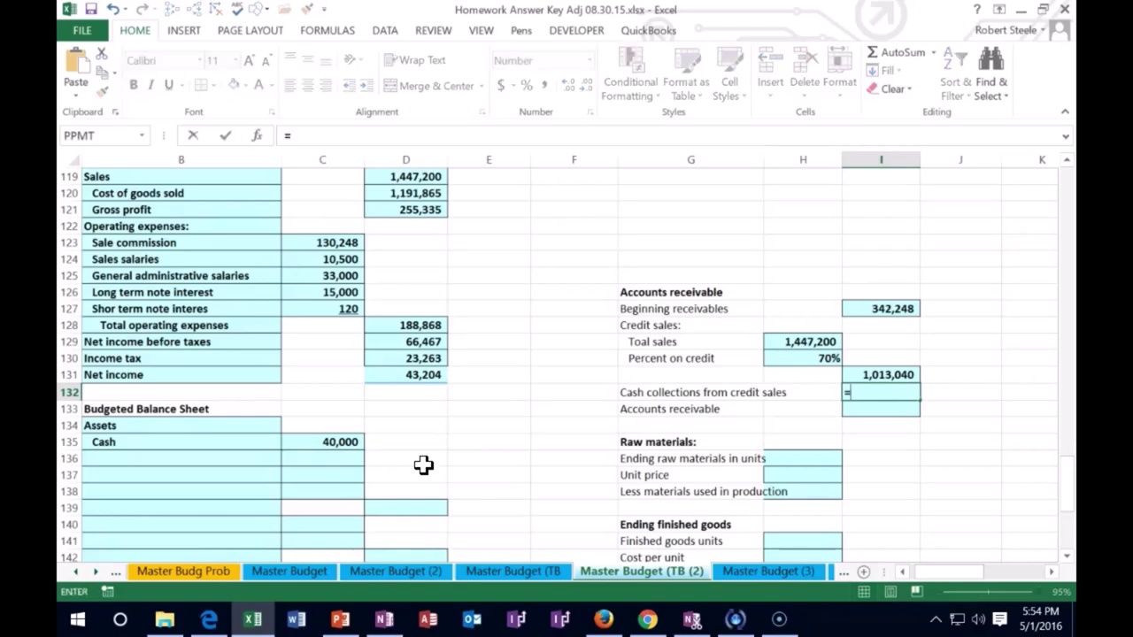
{"action": "type", "text": "sum("}
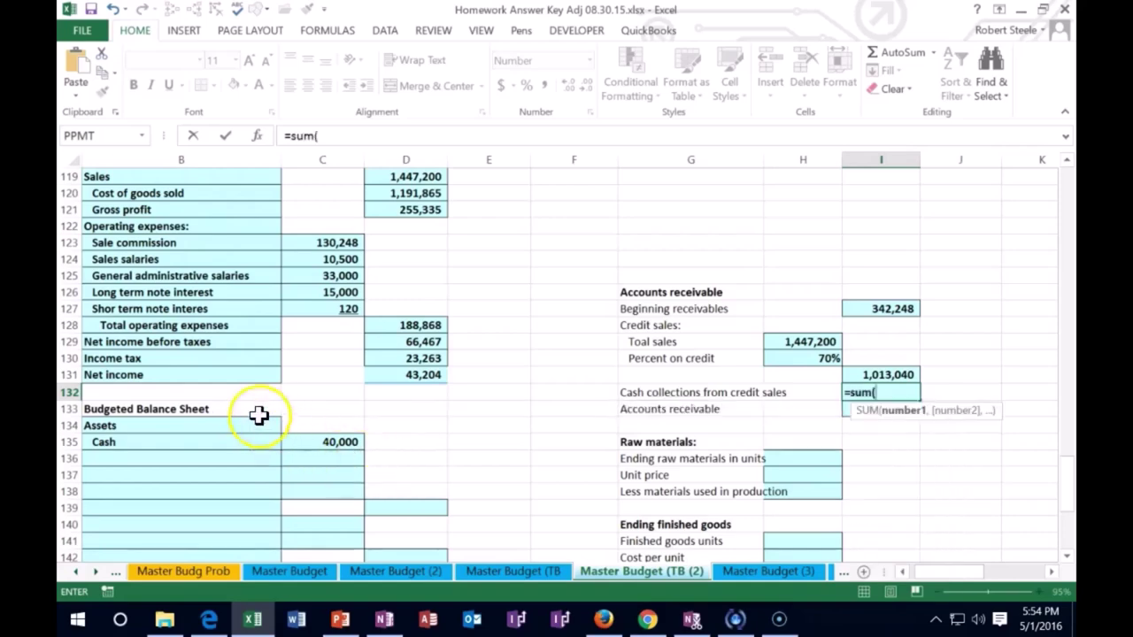
{"action": "scroll", "coordinate": [262, 414], "scroll_direction": "up", "scroll_amount": 4}
{"action": "scroll", "coordinate": [262, 414], "scroll_direction": "up", "scroll_amount": 12}
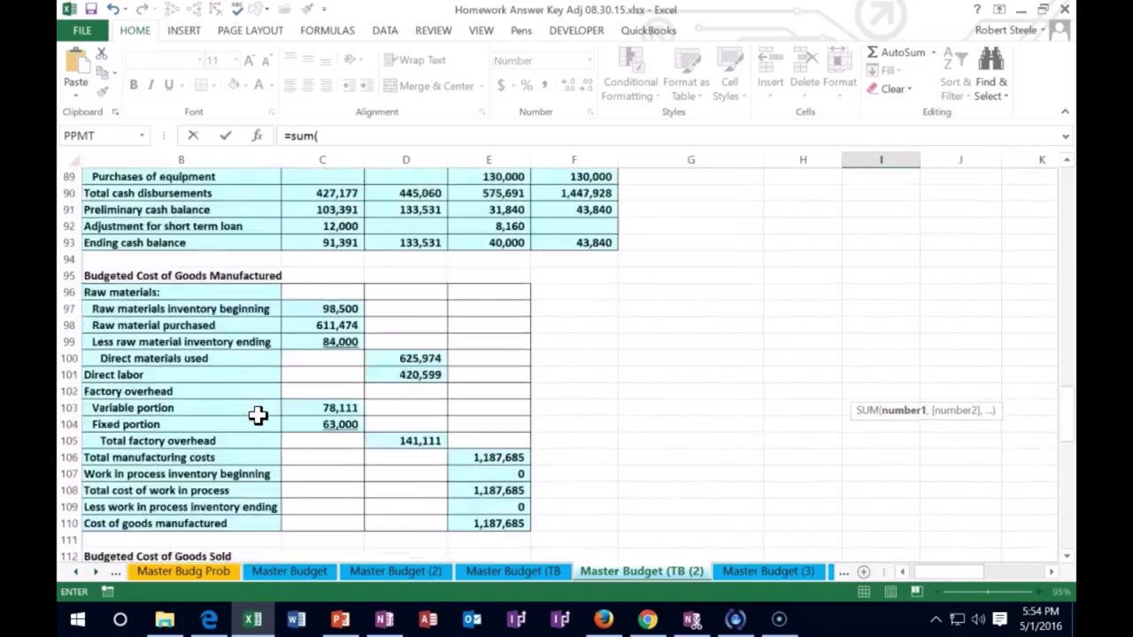
{"action": "scroll", "coordinate": [258, 414], "scroll_direction": "up", "scroll_amount": 2}
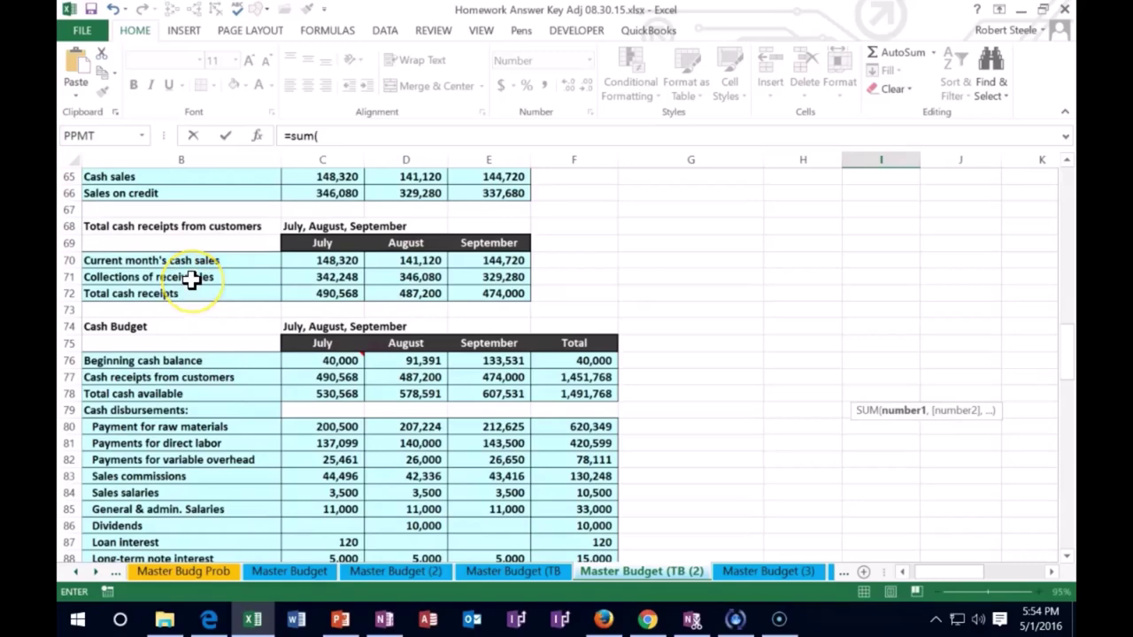
{"action": "left_click_drag", "start_coordinate": [316, 277], "coordinate": [478, 277]}
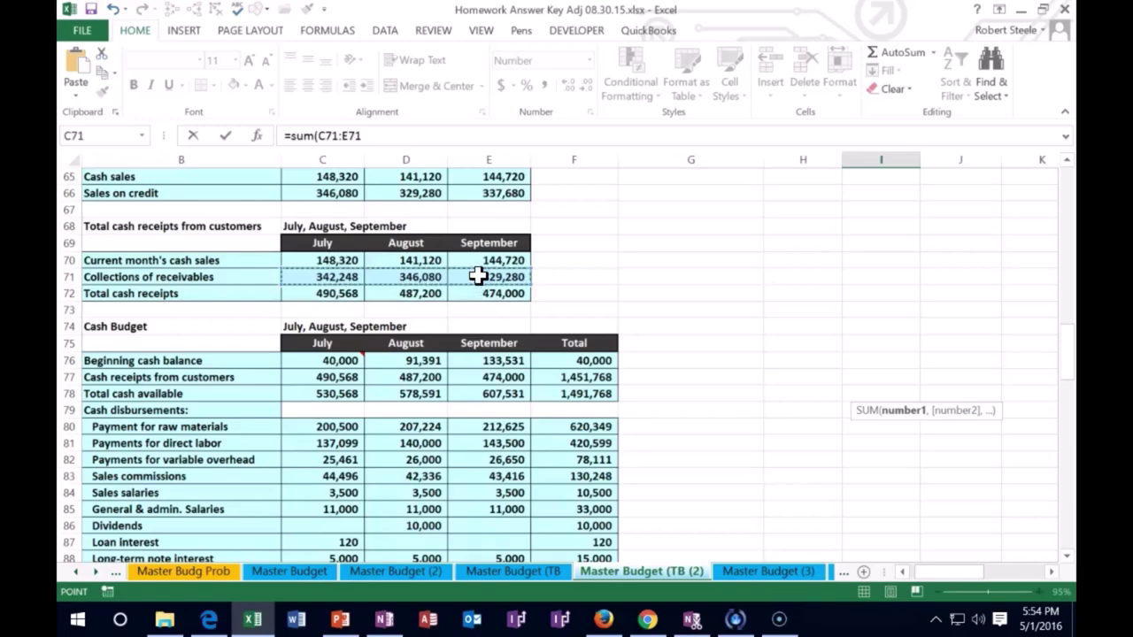
{"action": "key", "text": "Return"}
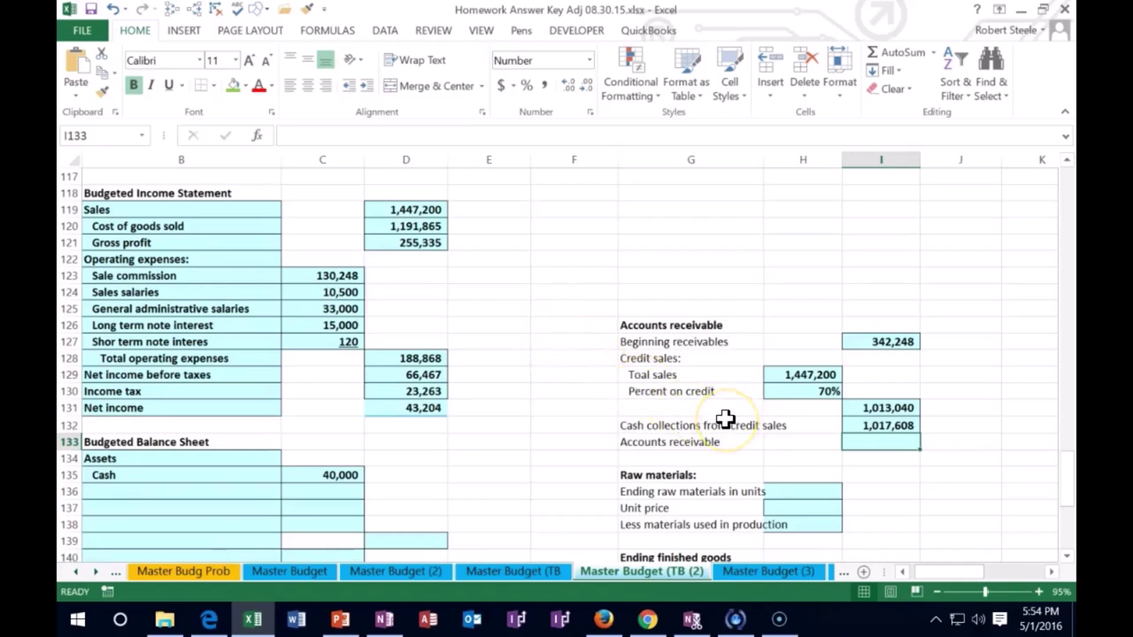
Calculate ending accounts receivable in I133 as beginning receivables plus credit sales less cash collections with =I127+I131-I132
{"action": "type", "text": "="}
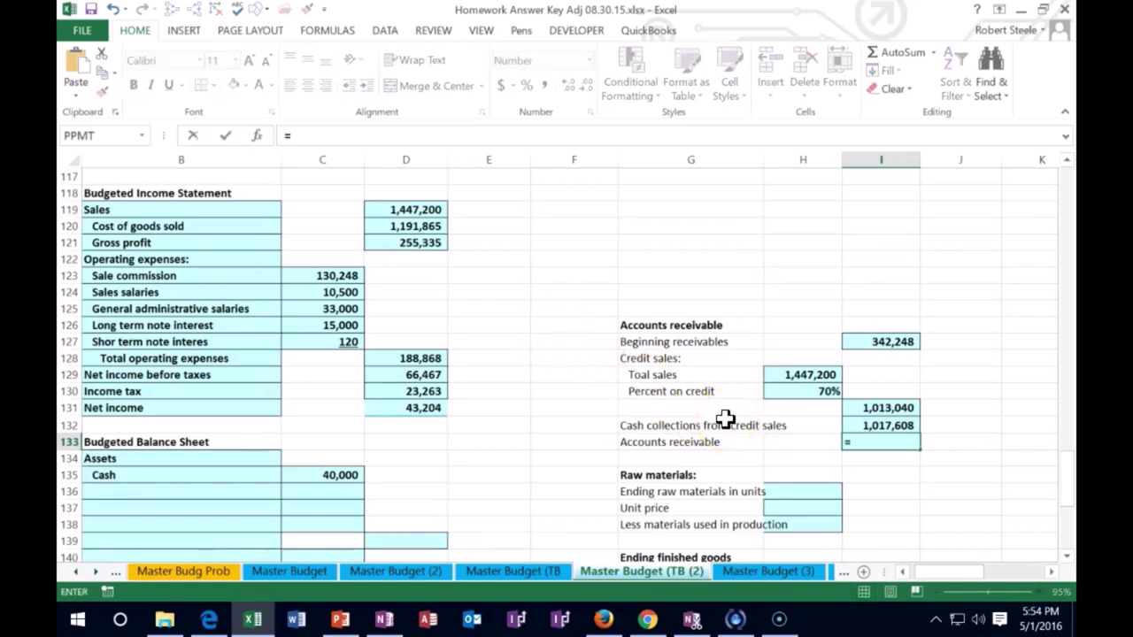
{"action": "left_click", "coordinate": [851, 343]}
{"action": "type", "text": "+"}
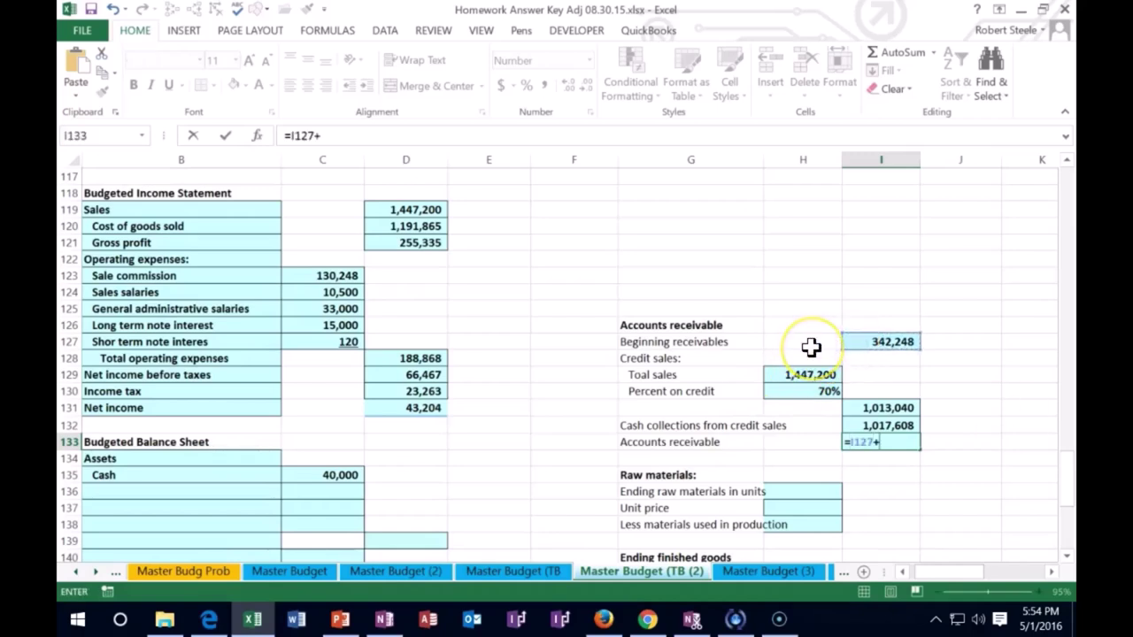
{"action": "left_click", "coordinate": [869, 408]}
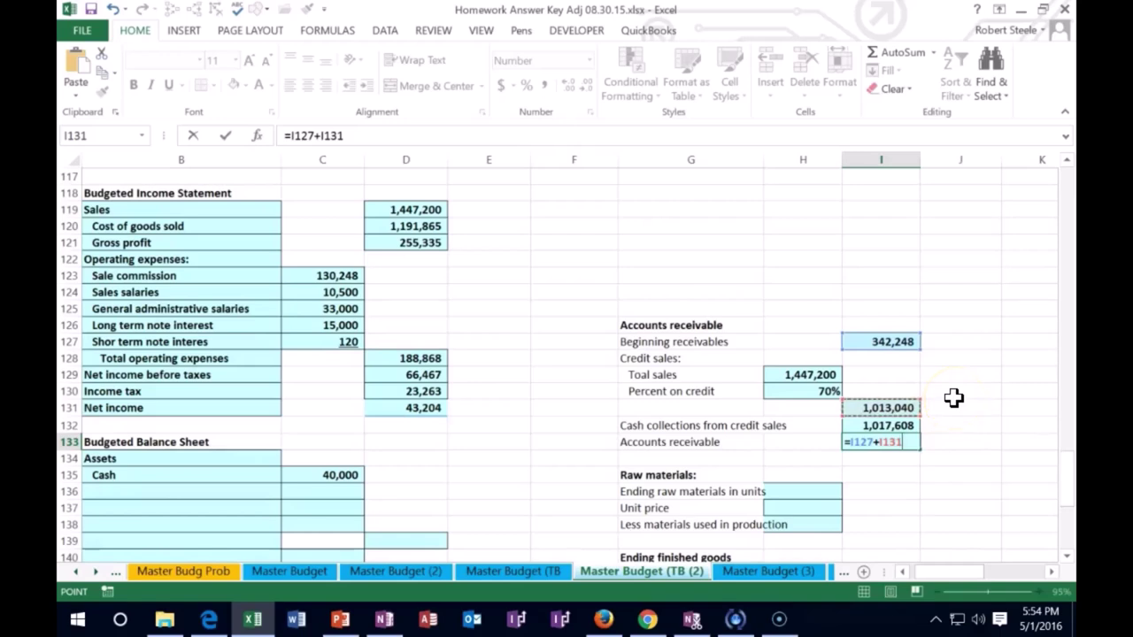
{"action": "type", "text": "-"}
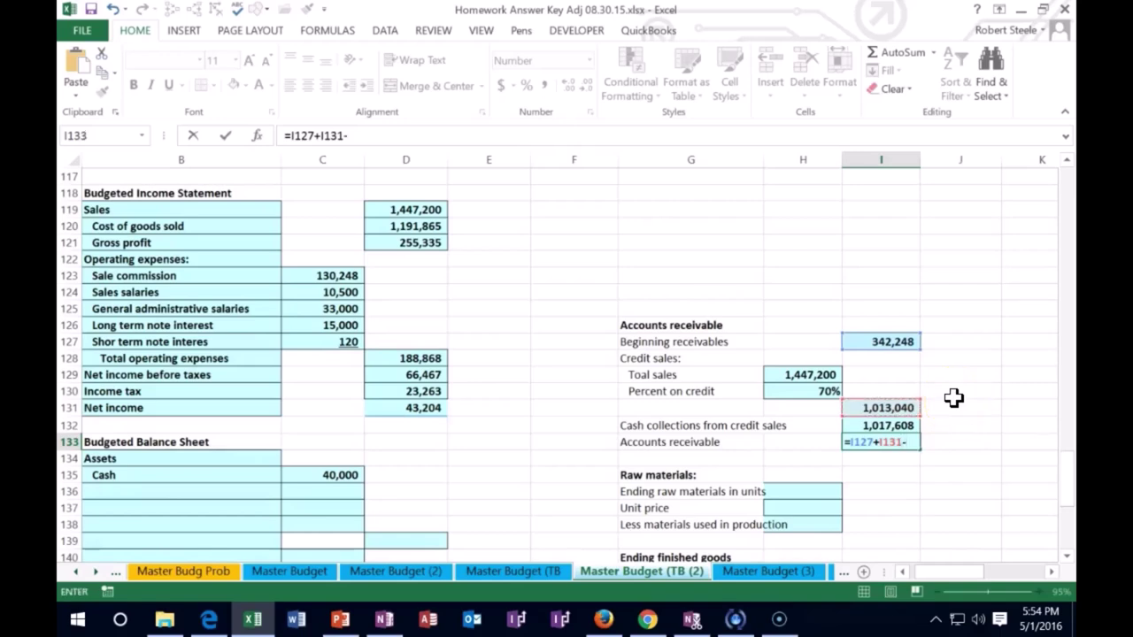
{"action": "left_click", "coordinate": [917, 426]}
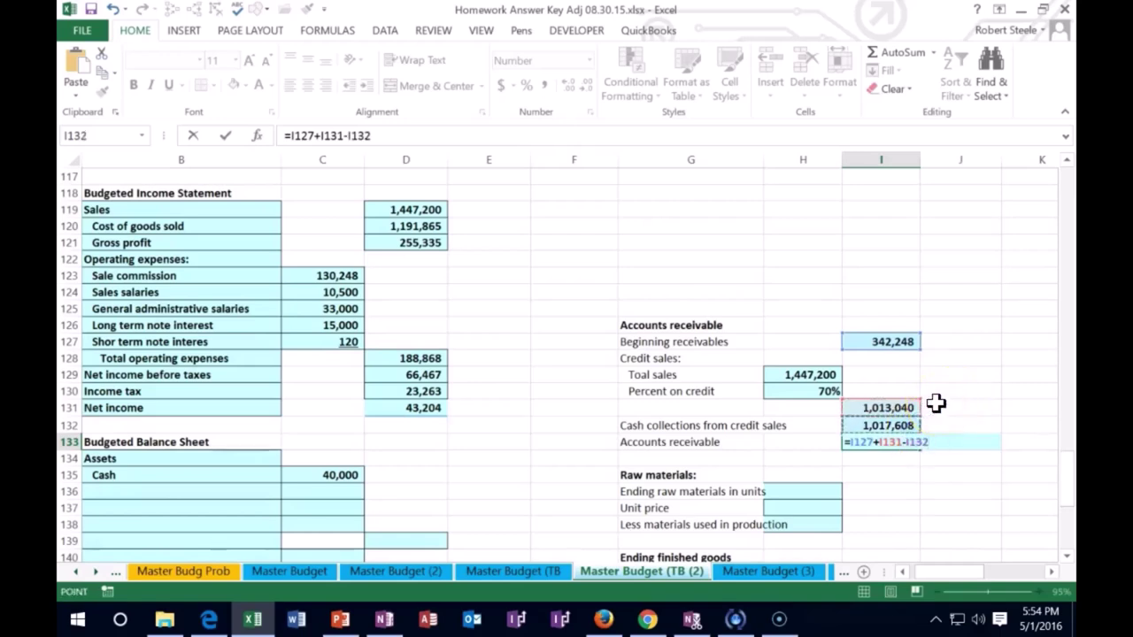
{"action": "key", "text": "Return"}
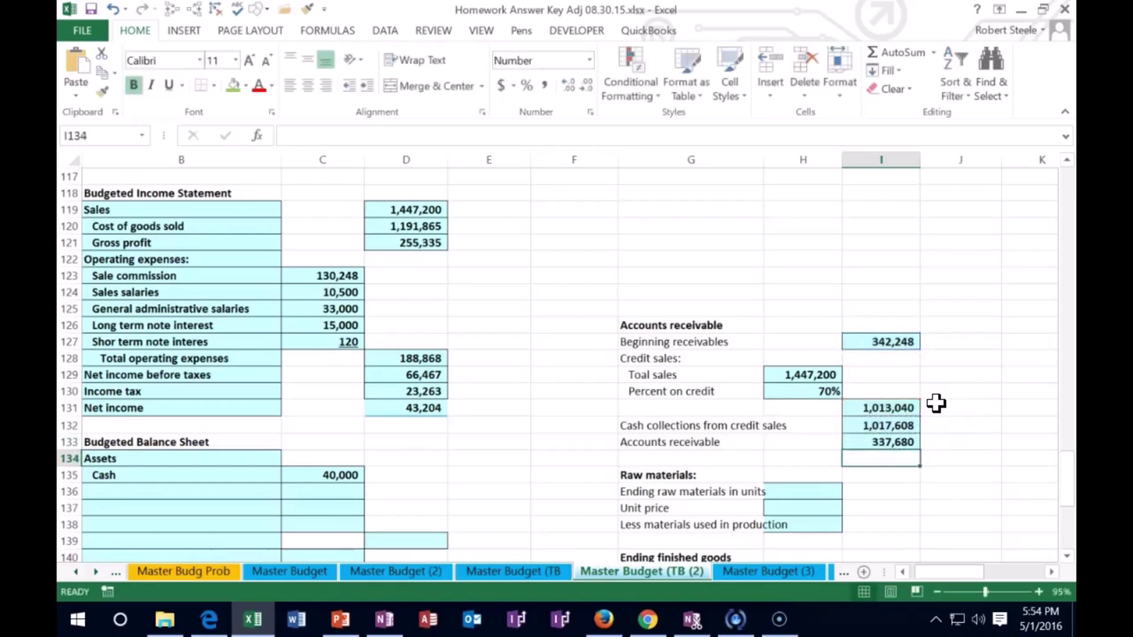
Add the asset label "Accounts receivable" in B136 of the budgeted balance sheet, below Cash
{"action": "key", "text": "Left"}
{"action": "key", "text": "Left"}
{"action": "key", "text": "Left"}
{"action": "key", "text": "Left"}
{"action": "key", "text": "Left"}
{"action": "key", "text": "Left"}
{"action": "key", "text": "Left"}
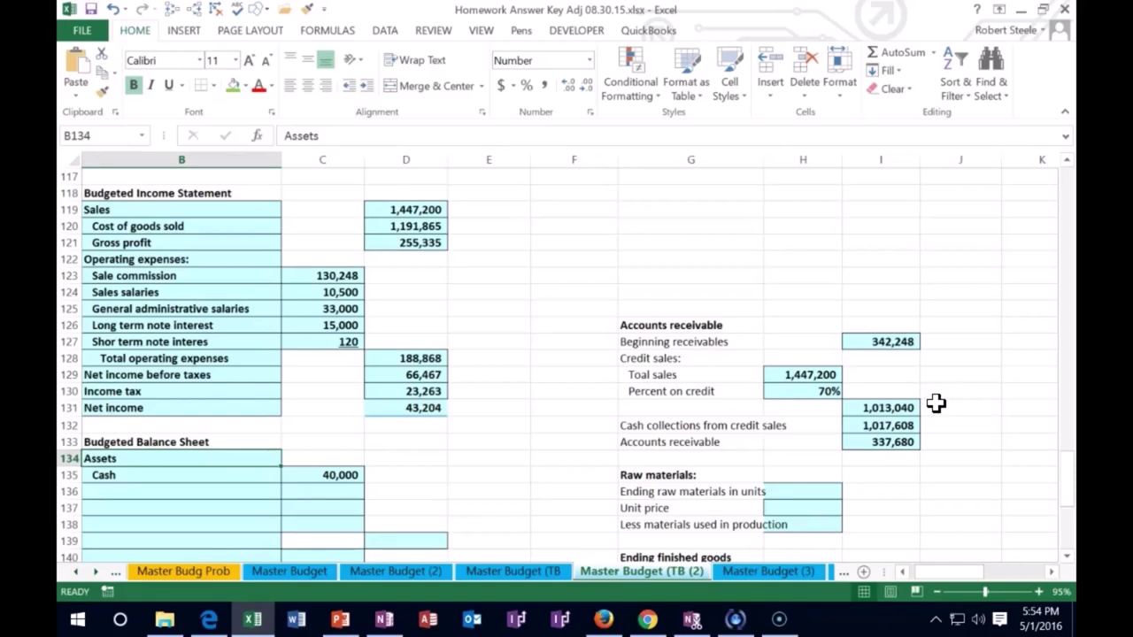
{"action": "key", "text": "Left"}
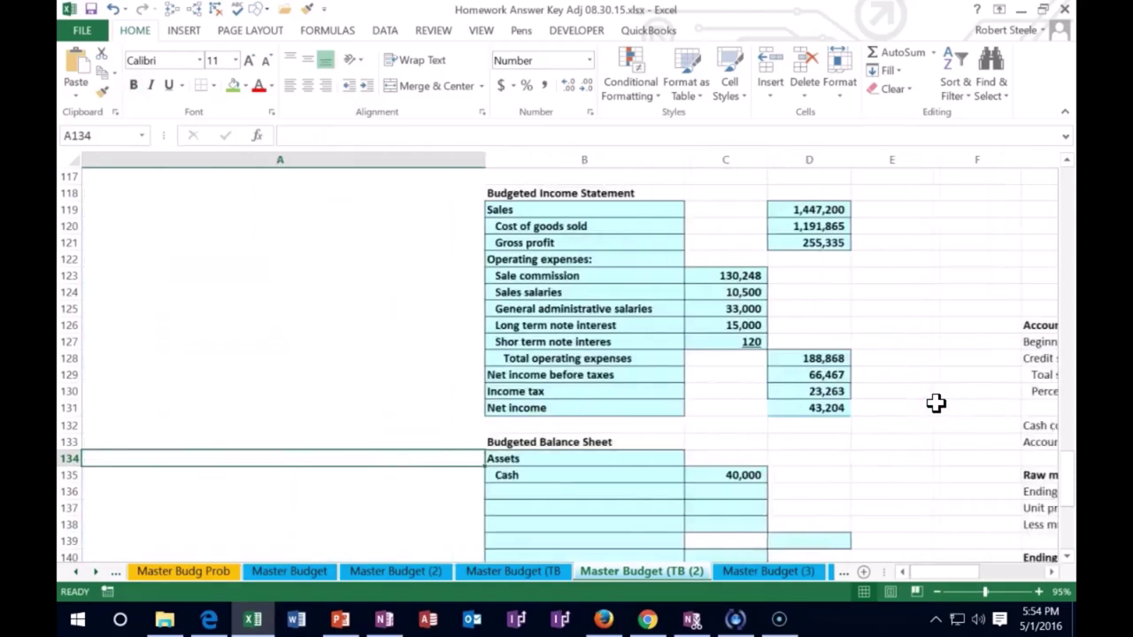
{"action": "left_click", "coordinate": [597, 490]}
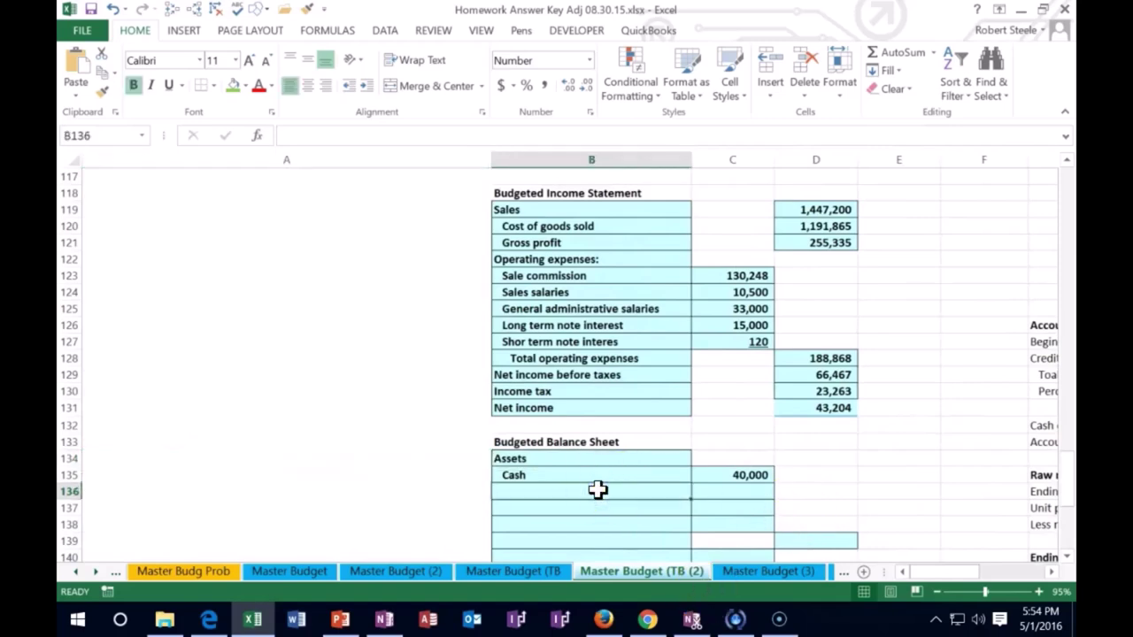
{"action": "type", "text": "Accounts receivable"}
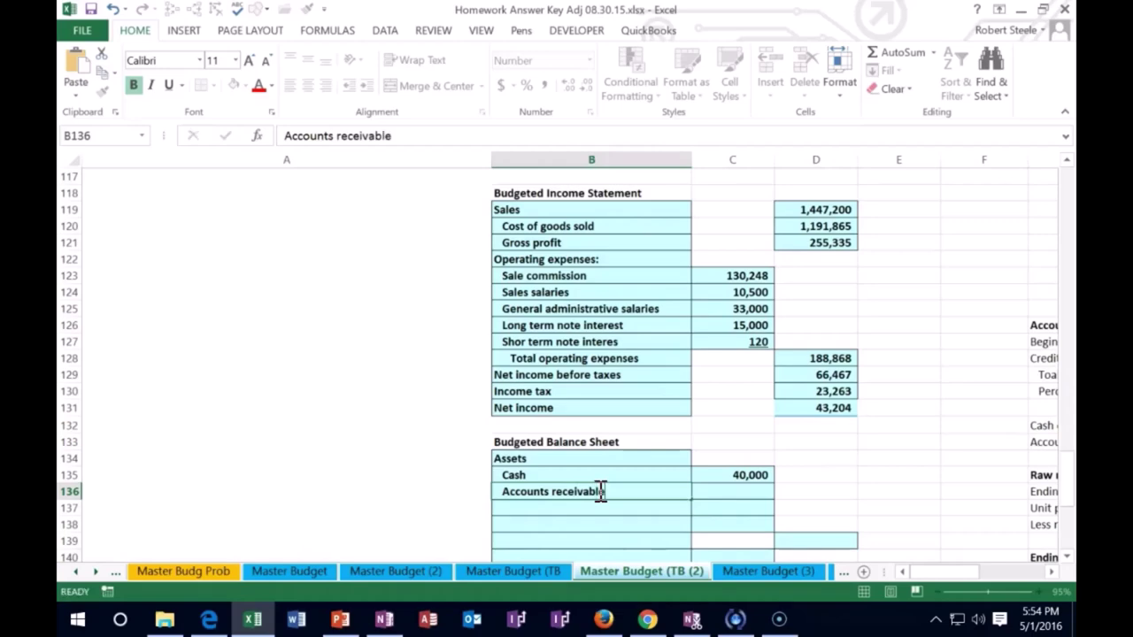
Link the balance sheet's Accounts receivable amount in C136 to the supporting schedule's ending balance with =I133
{"action": "key", "text": "Tab"}
{"action": "type", "text": "="}
{"action": "key", "text": "Right"}
{"action": "key", "text": "Right"}
{"action": "key", "text": "Right"}
{"action": "key", "text": "Right"}
{"action": "key", "text": "Right"}
{"action": "key", "text": "Right"}
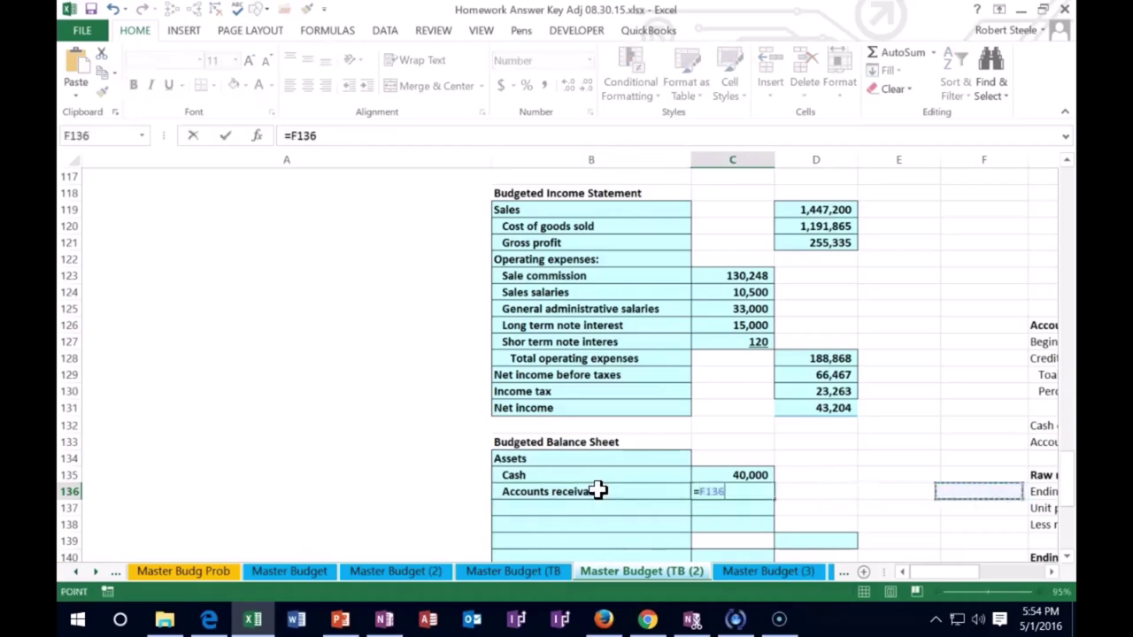
{"action": "key", "text": "Up"}
{"action": "key", "text": "Up"}
{"action": "key", "text": "Up"}
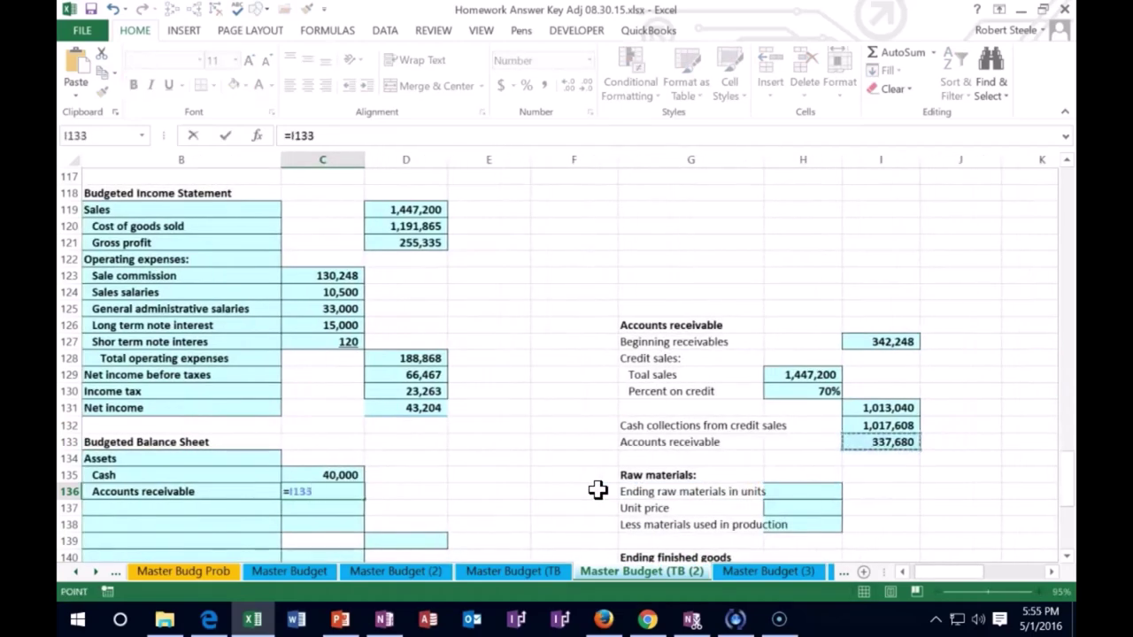
{"action": "key", "text": "Return"}
Add the asset label "Raw materials inventory" in B137 of the budgeted balance sheet
{"action": "key", "text": "Left"}
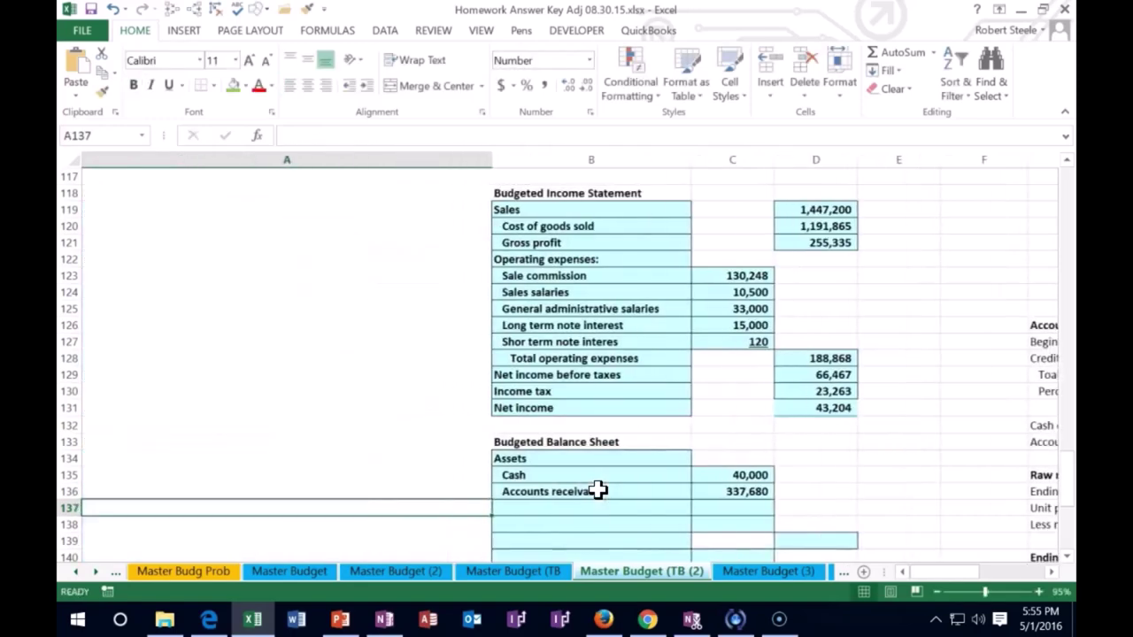
{"action": "left_click", "coordinate": [572, 509]}
{"action": "scroll", "coordinate": [575, 500], "scroll_direction": "down", "scroll_amount": 2}
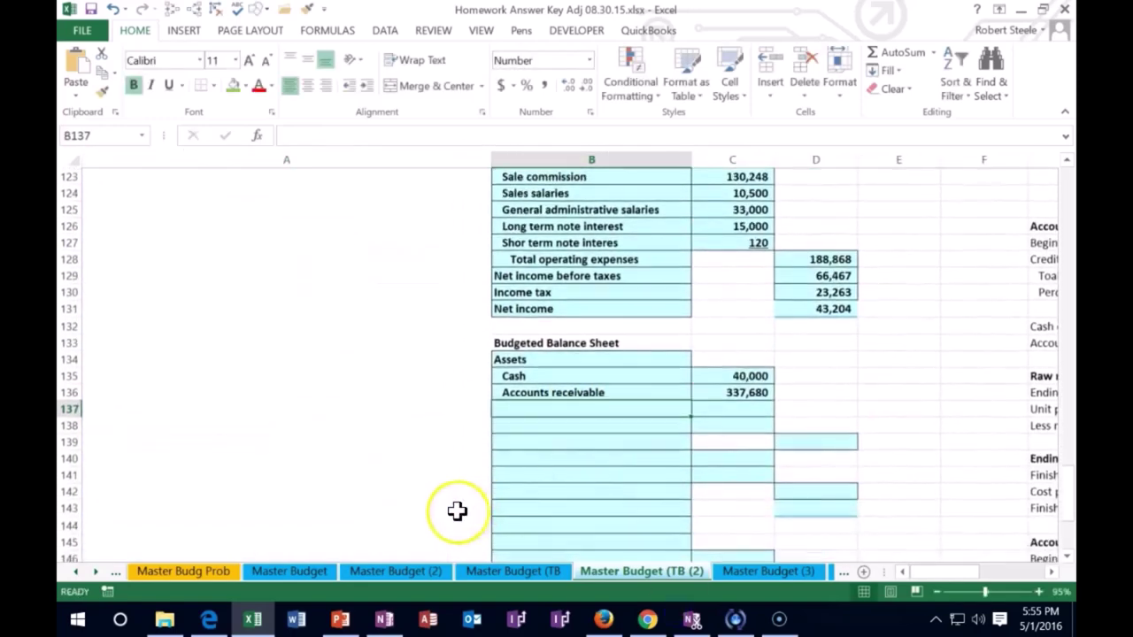
{"action": "scroll", "coordinate": [268, 453], "scroll_direction": "down", "scroll_amount": 2}
{"action": "type", "text": "Raw materials inventory"}
Widen column G slightly and link Ending raw materials in units in H136 to September's budgeted ending inventory with =E25
{"action": "key", "text": "Right"}
{"action": "key", "text": "Right"}
{"action": "key", "text": "Right"}
{"action": "key", "text": "Right"}
{"action": "key", "text": "Right"}
{"action": "key", "text": "Right"}
{"action": "key", "text": "Right"}
{"action": "key", "text": "Left"}
{"action": "key", "text": "Up"}
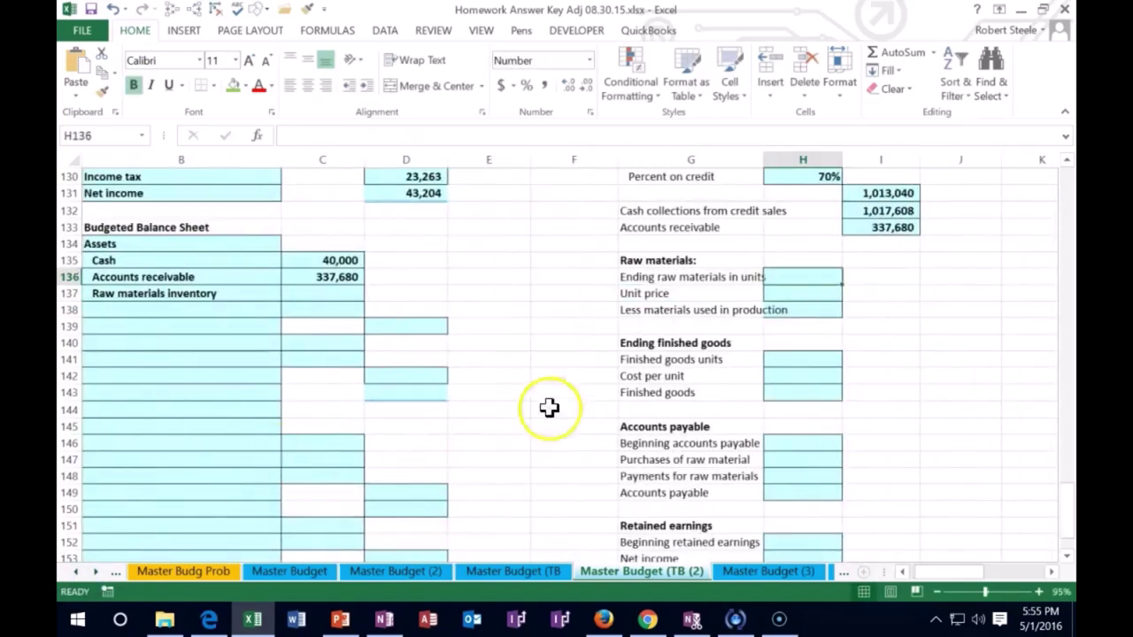
{"action": "left_click_drag", "start_coordinate": [762, 161], "coordinate": [771, 161]}
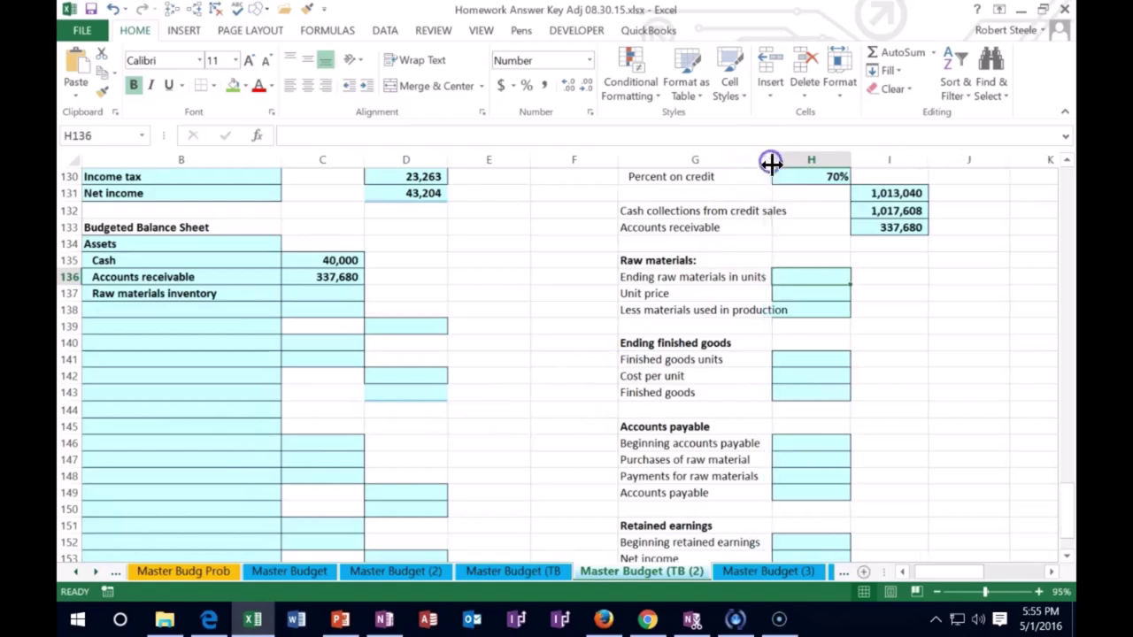
{"action": "type", "text": "="}
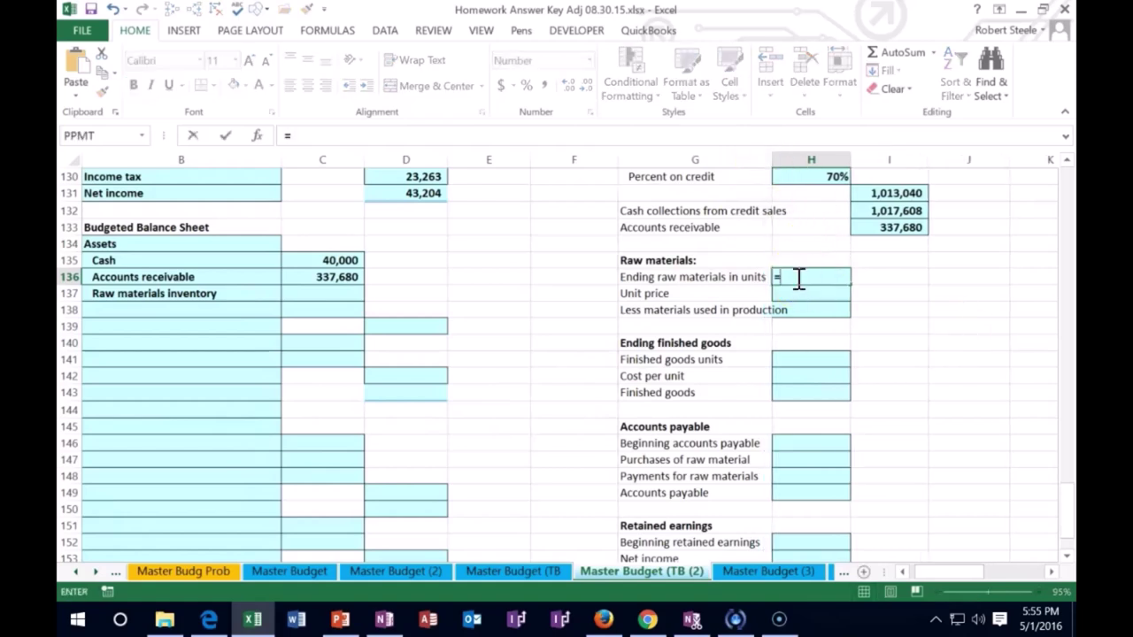
{"action": "scroll", "coordinate": [260, 420], "scroll_direction": "up", "scroll_amount": 20}
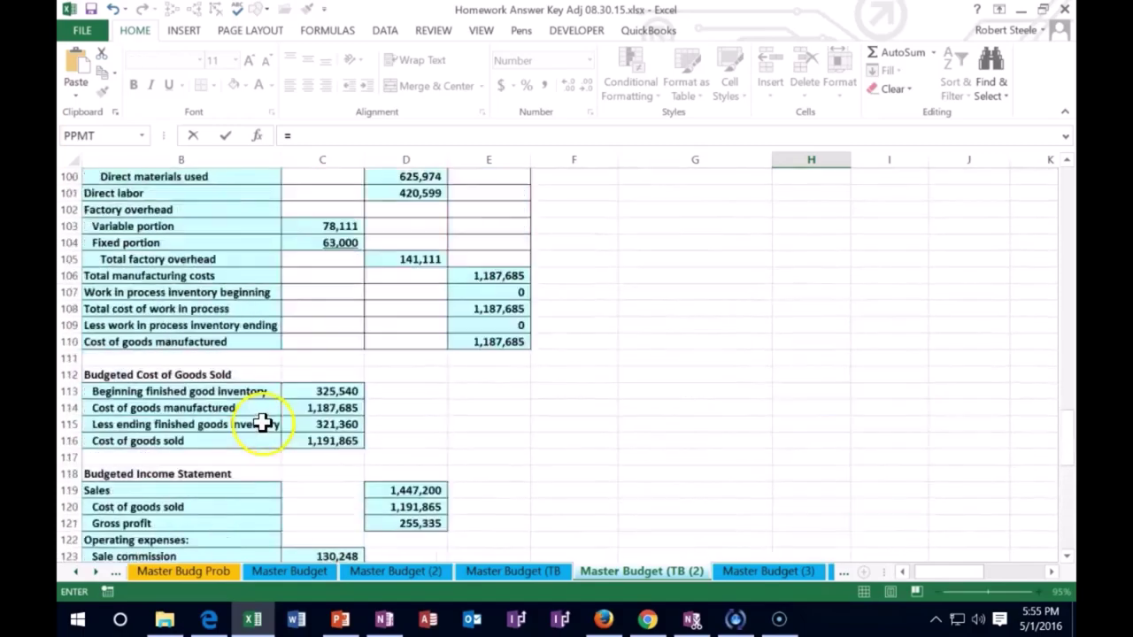
{"action": "scroll", "coordinate": [267, 419], "scroll_direction": "up", "scroll_amount": 7}
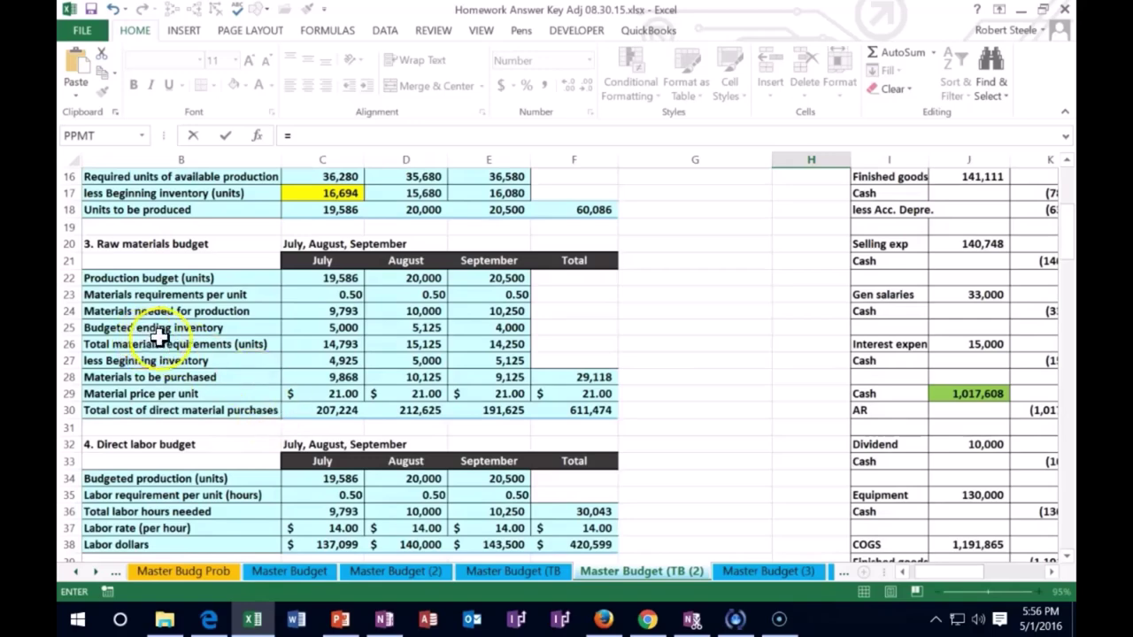
{"action": "left_click", "coordinate": [487, 328]}
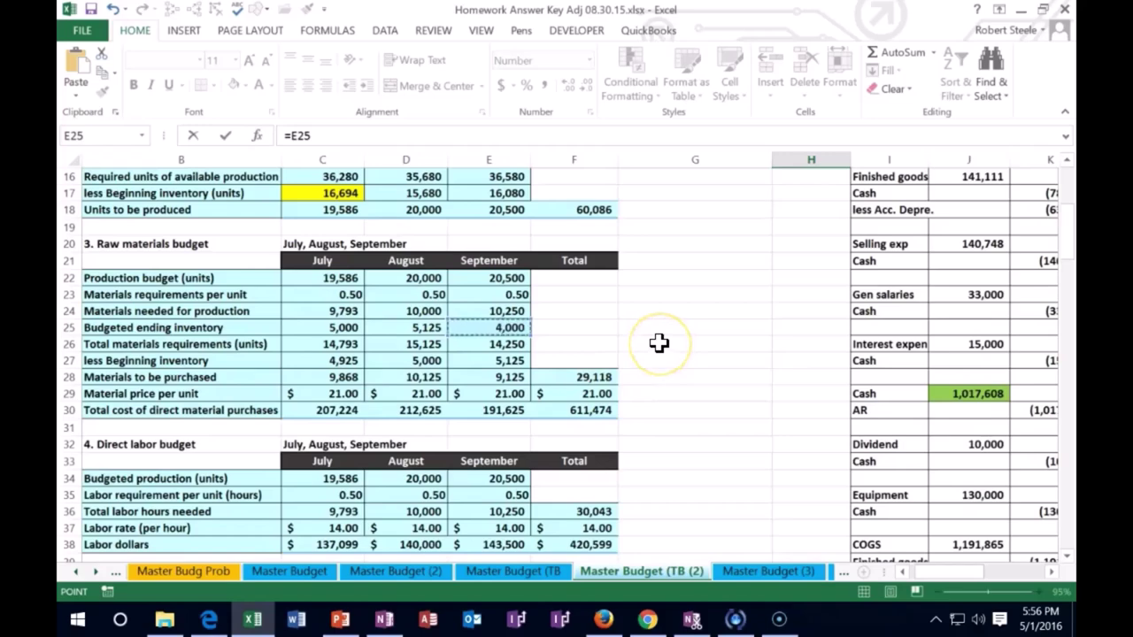
{"action": "left_click_drag", "start_coordinate": [658, 344], "coordinate": [635, 387]}
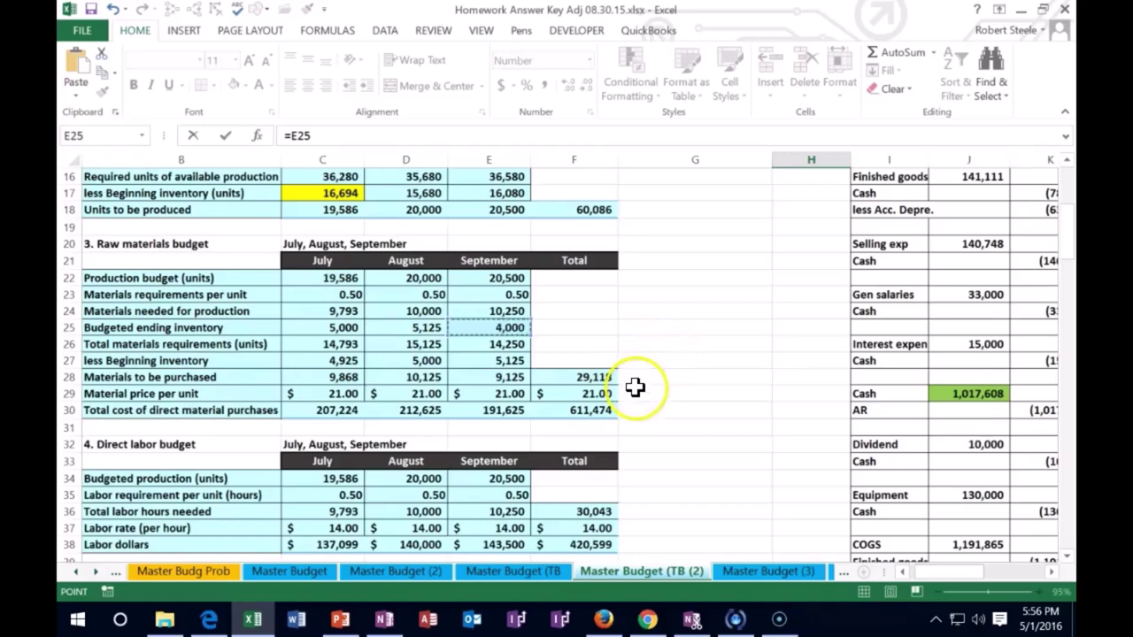
{"action": "key", "text": "Return"}
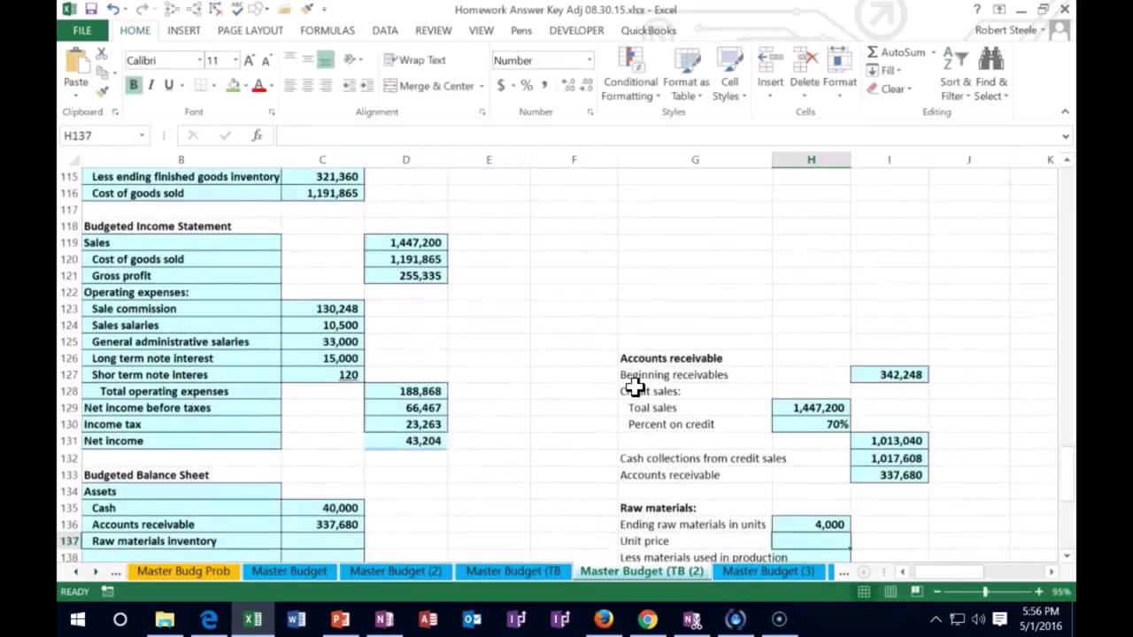
Set the raw materials Unit price in H137 to 21
{"action": "scroll", "coordinate": [662, 371], "scroll_direction": "down", "scroll_amount": 2}
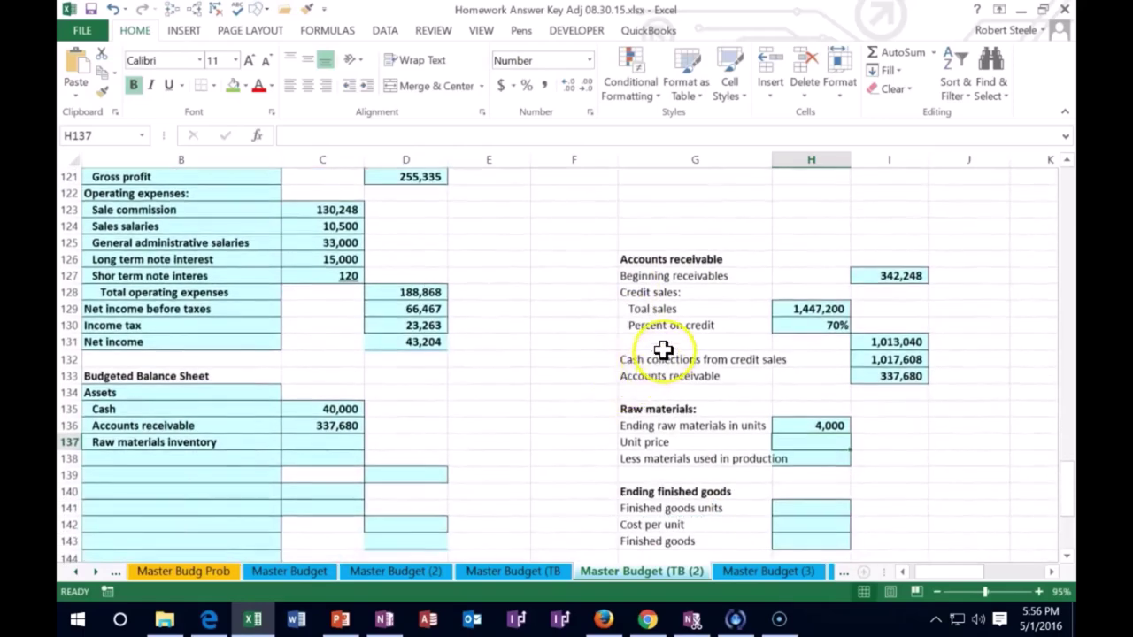
{"action": "type", "text": "21"}
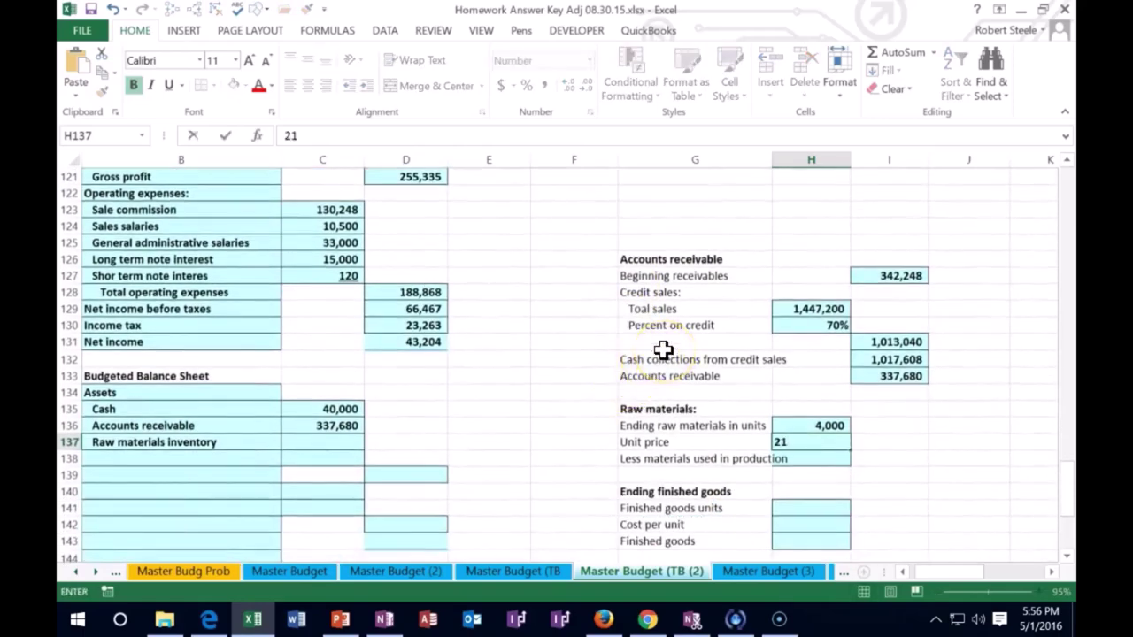
{"action": "key", "text": "Return"}
Calculate the ending raw materials cost in H138 as units times unit price with =H136*H137
{"action": "type", "text": "="}
{"action": "key", "text": "Up"}
{"action": "key", "text": "Up"}
{"action": "type", "text": "*"}
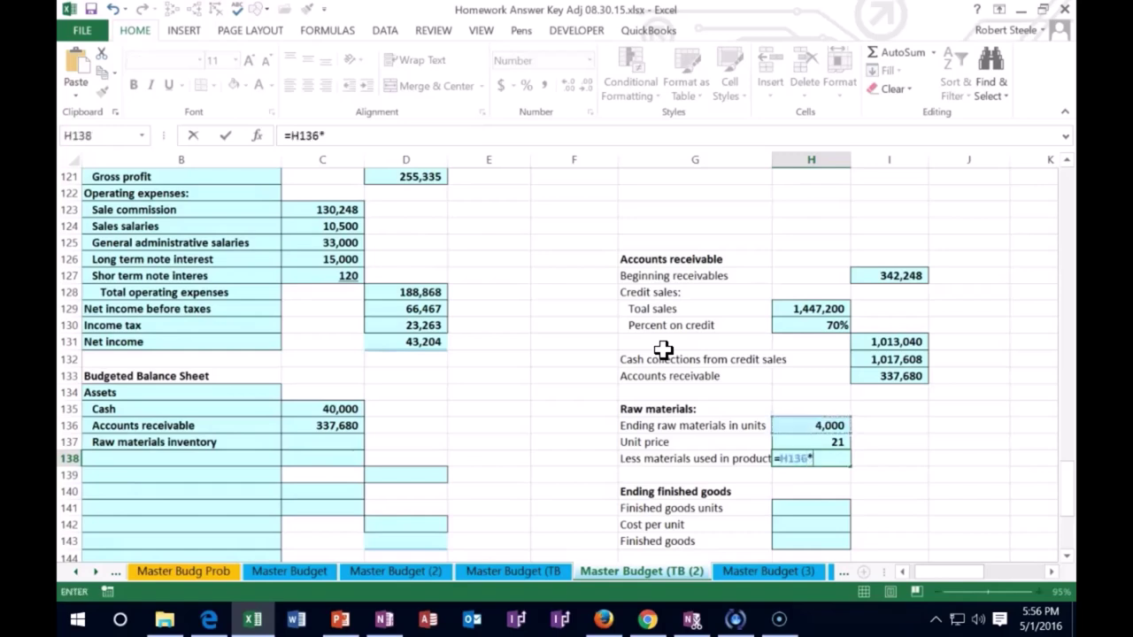
{"action": "left_click", "coordinate": [790, 439]}
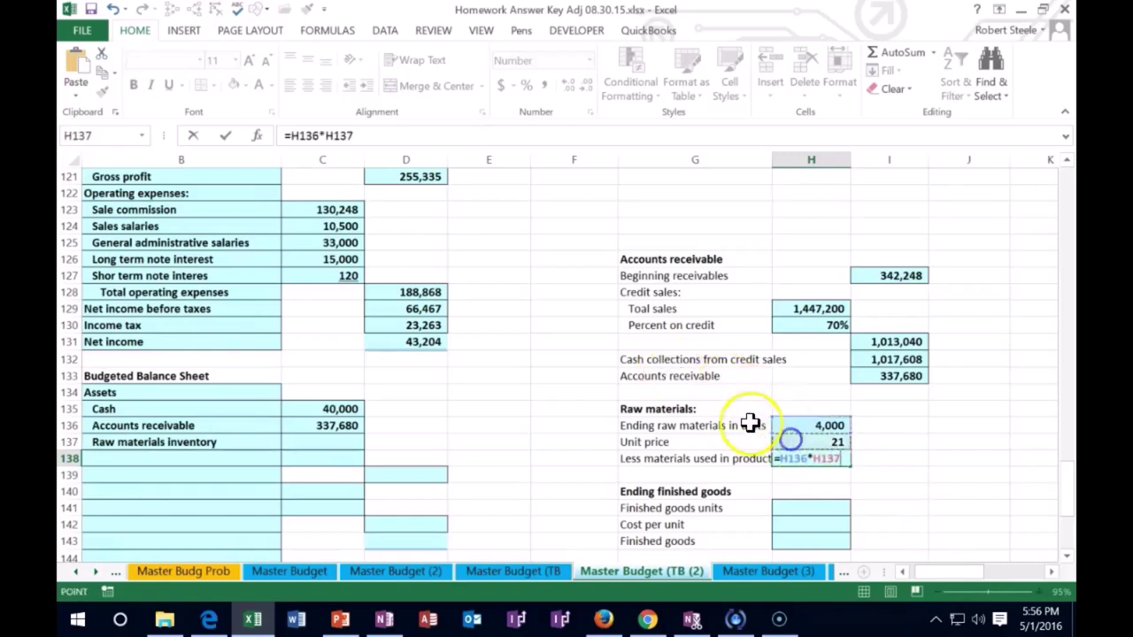
{"action": "key", "text": "Return"}
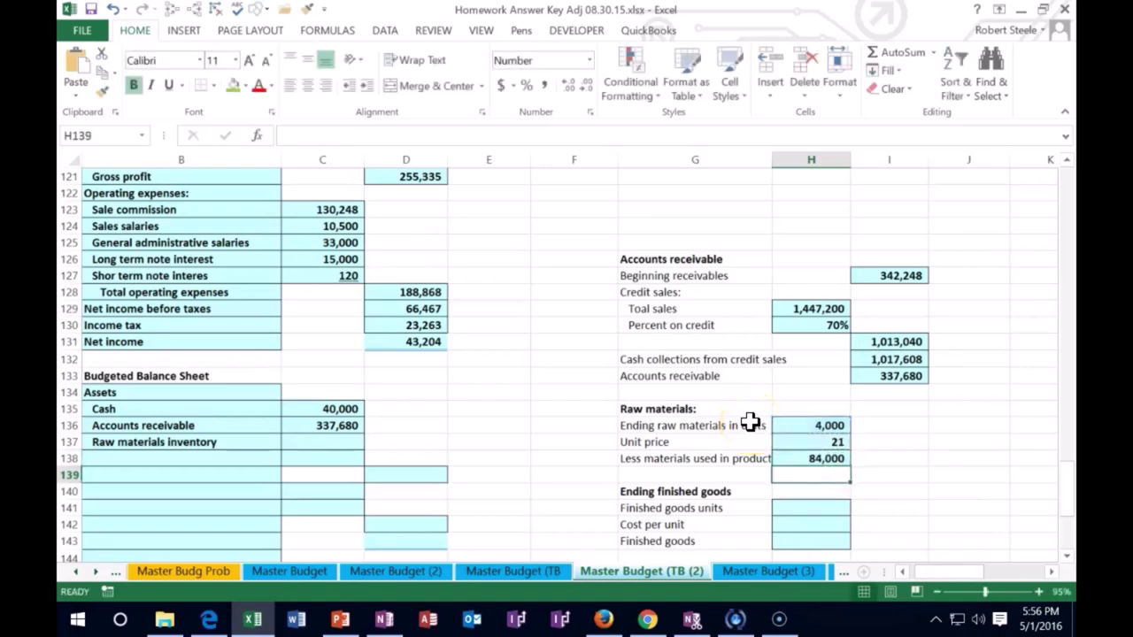
Link the Raw materials inventory amount in C137 to the calculated ending raw materials cost with =H138
{"action": "key", "text": "Left"}
{"action": "key", "text": "Left"}
{"action": "key", "text": "Left"}
{"action": "key", "text": "Left"}
{"action": "key", "text": "Left"}
{"action": "key", "text": "Up"}
{"action": "key", "text": "Up"}
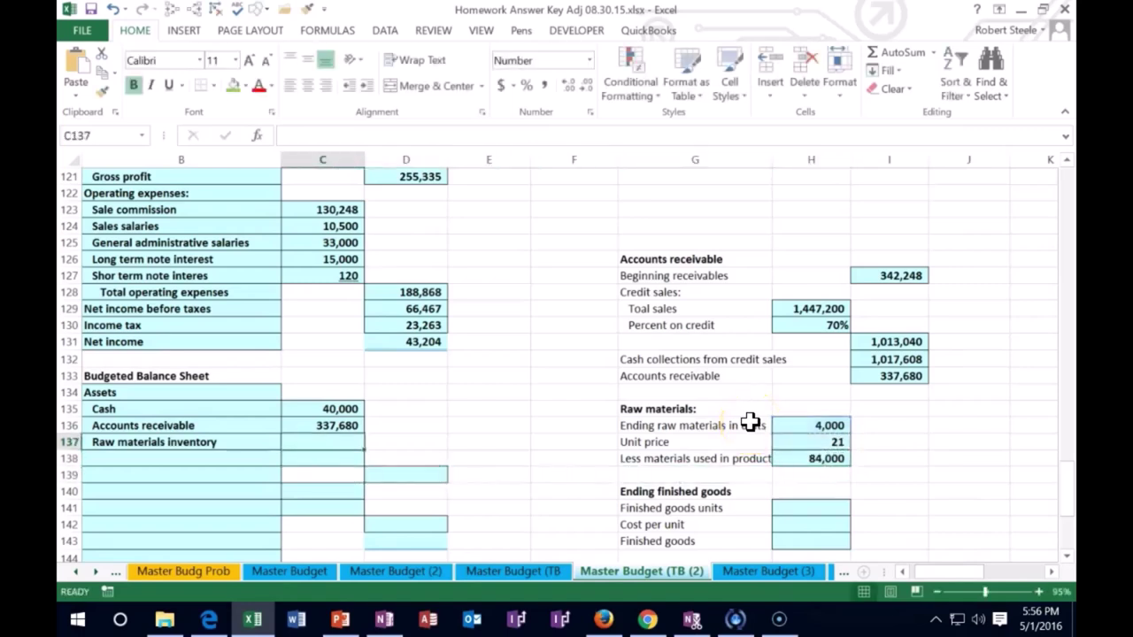
{"action": "type", "text": "="}
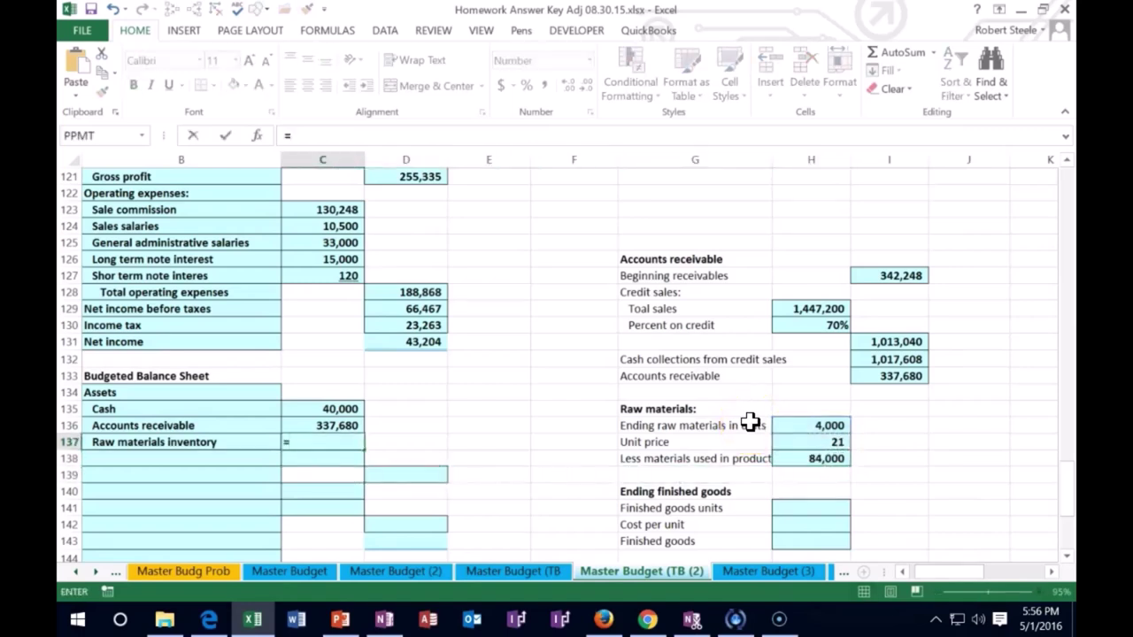
{"action": "left_click", "coordinate": [839, 458]}
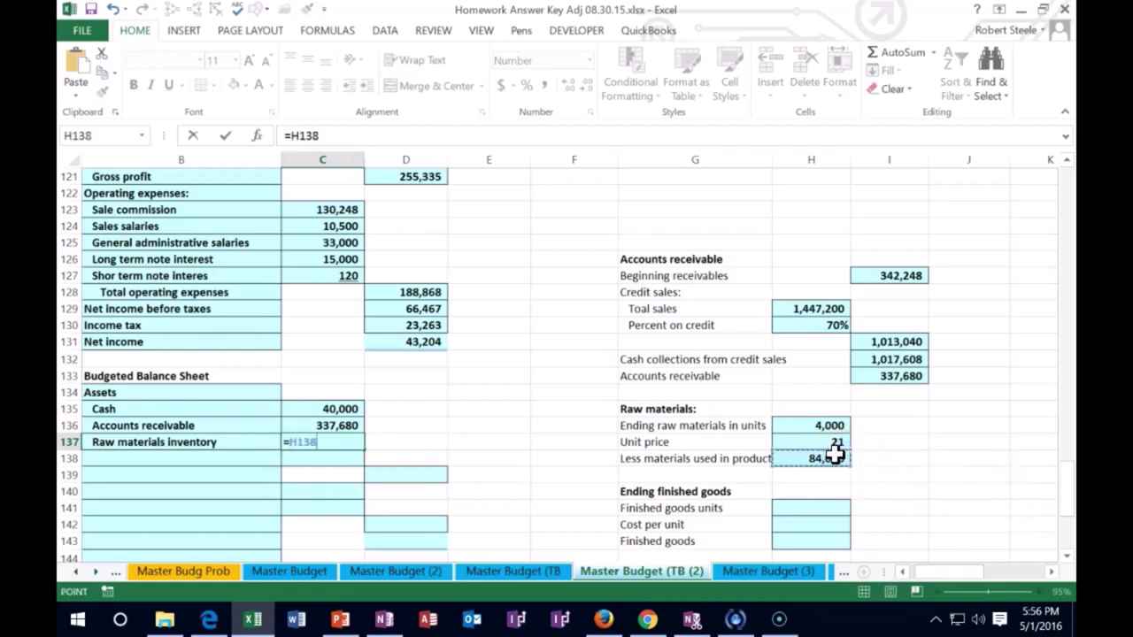
{"action": "key", "text": "Return"}
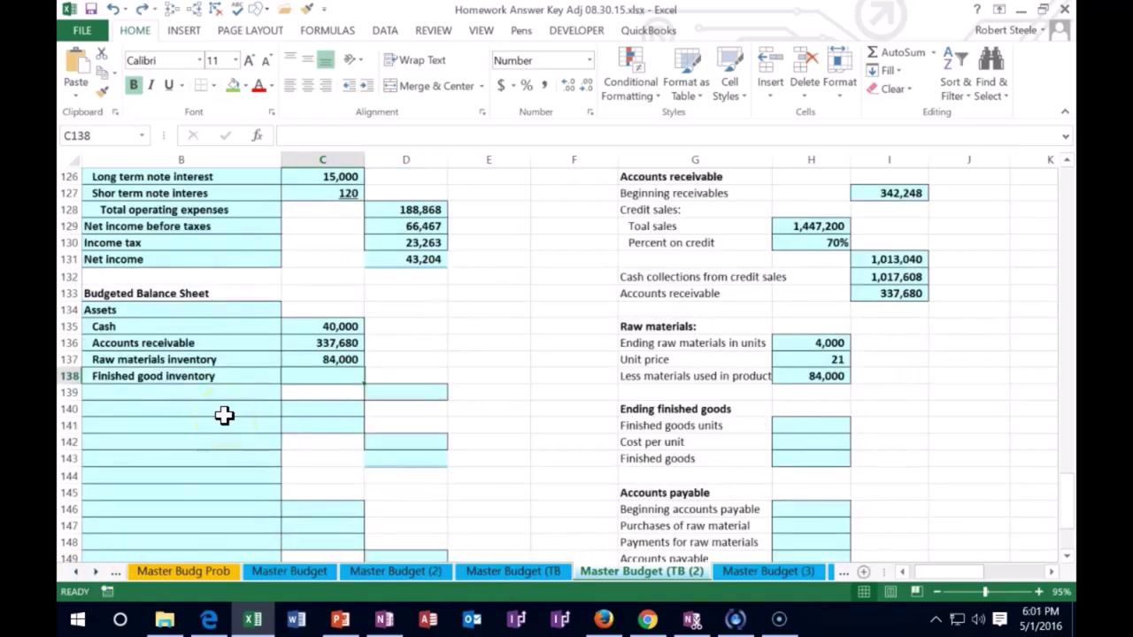
Link the Finished good inventory amount in C138 to the ending finished goods inventory in the budgeted cost of goods sold with =C115
{"action": "type", "text": "="}
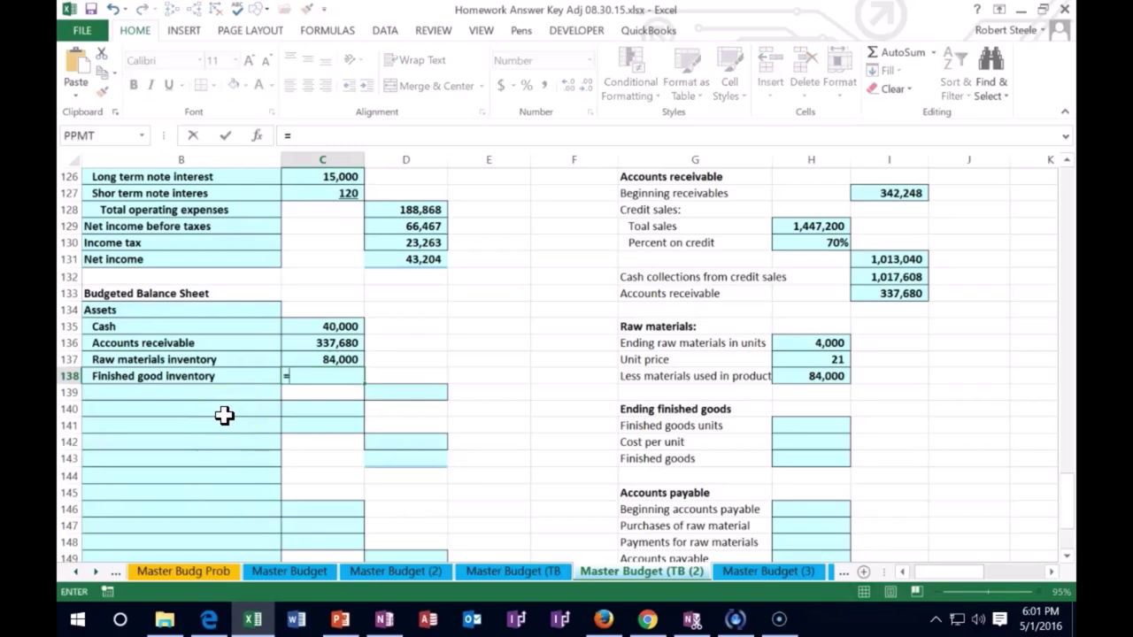
{"action": "scroll", "coordinate": [224, 415], "scroll_direction": "up", "scroll_amount": 7}
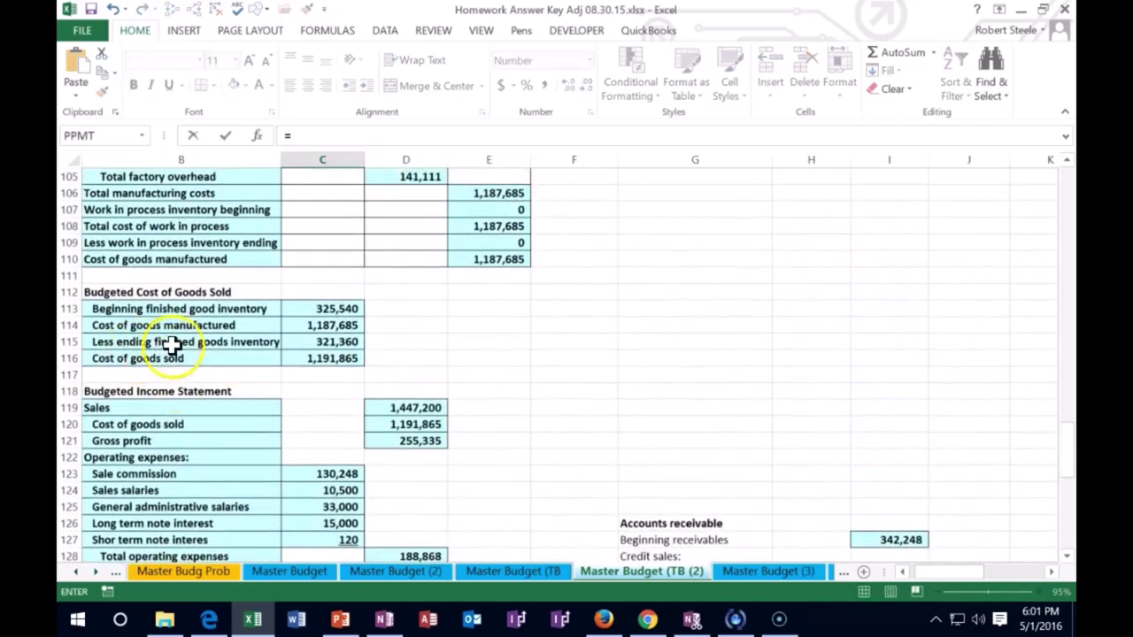
{"action": "left_click", "coordinate": [311, 341]}
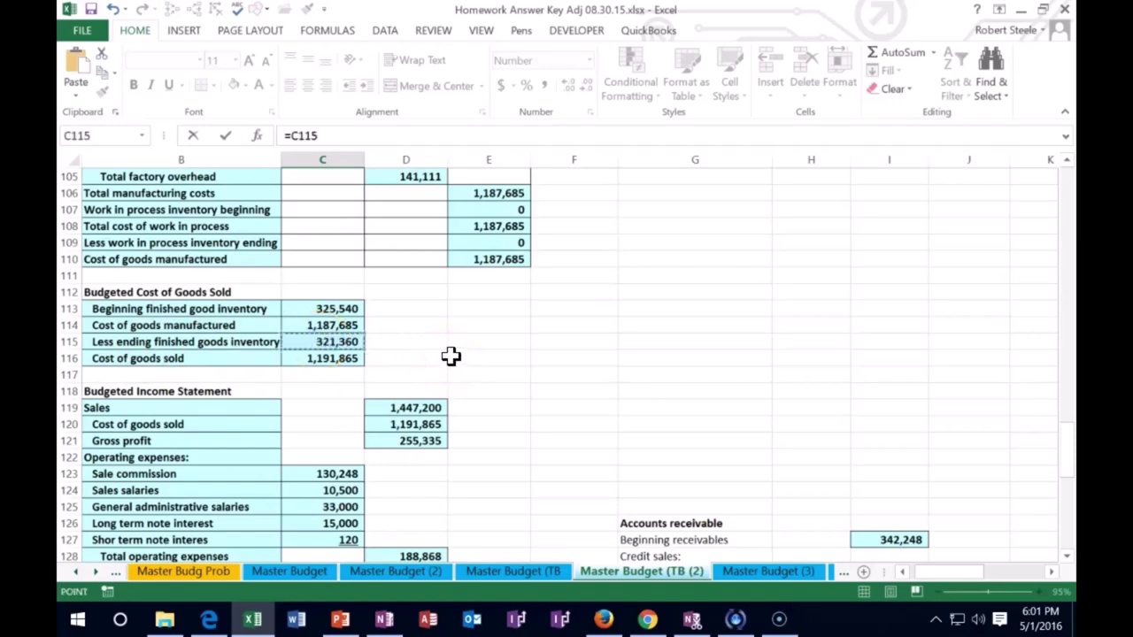
{"action": "key", "text": "Return"}
Add the label "Total current assets" in B139, below Finished good inventory
{"action": "scroll", "coordinate": [451, 356], "scroll_direction": "down", "scroll_amount": 1}
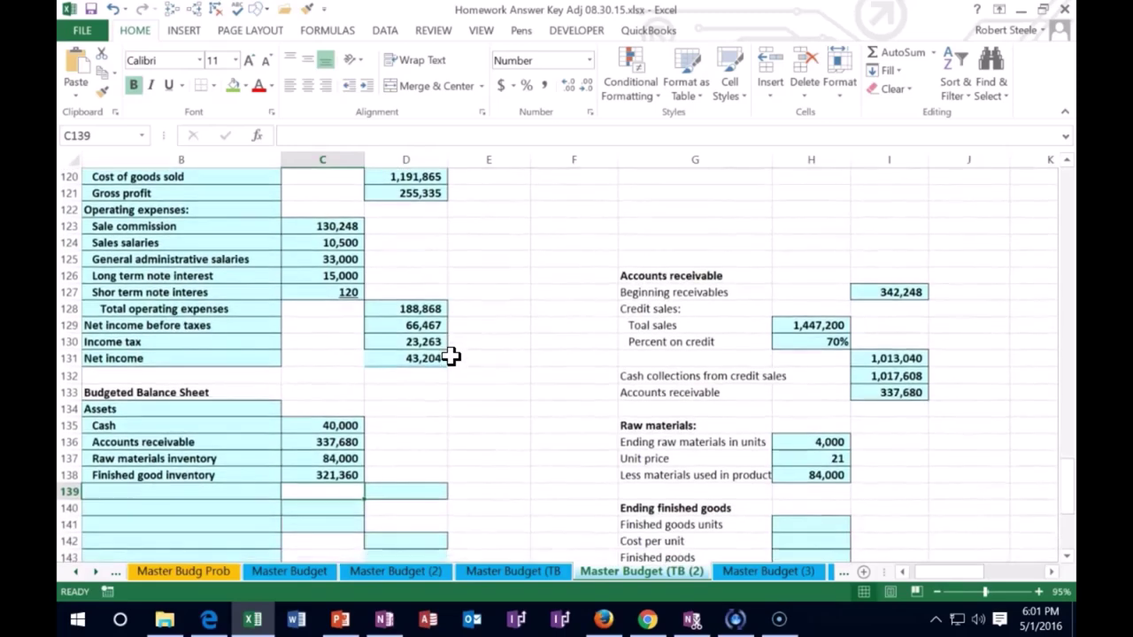
{"action": "left_click", "coordinate": [203, 491]}
{"action": "scroll", "coordinate": [217, 486], "scroll_direction": "down", "scroll_amount": 2}
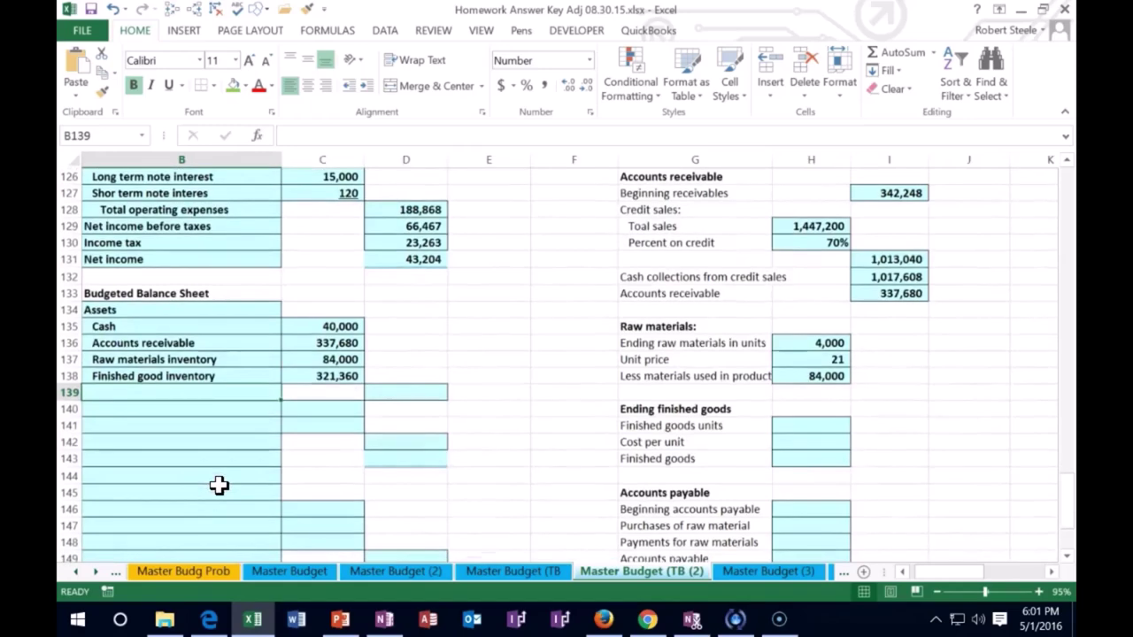
{"action": "type", "text": "Total current"}
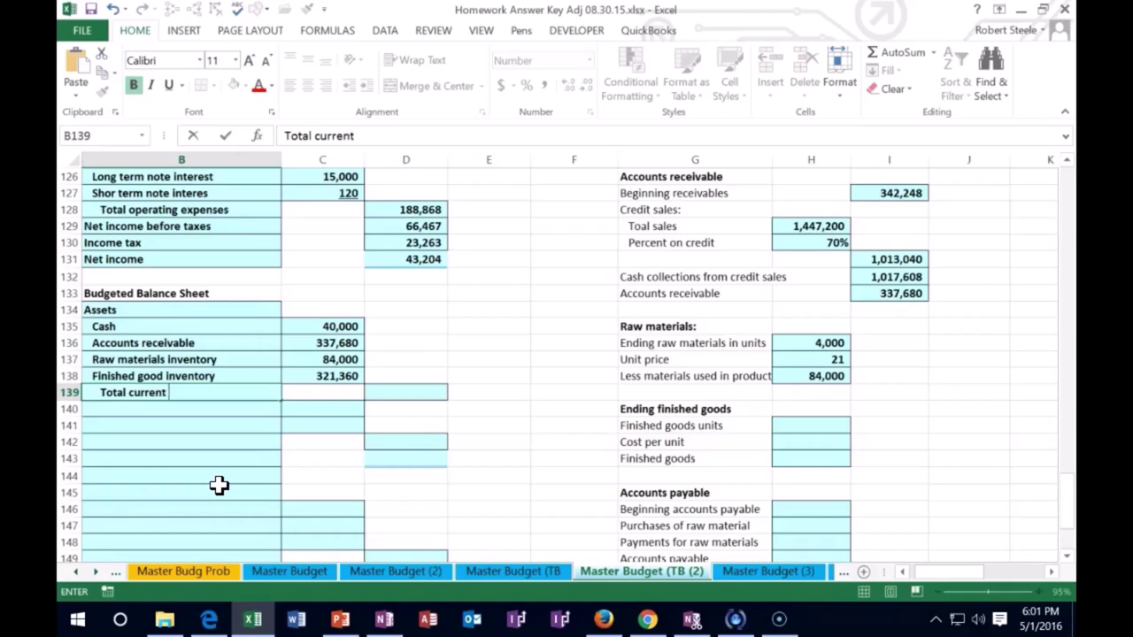
{"action": "key", "text": "Tab"}
{"action": "key", "text": "Tab"}
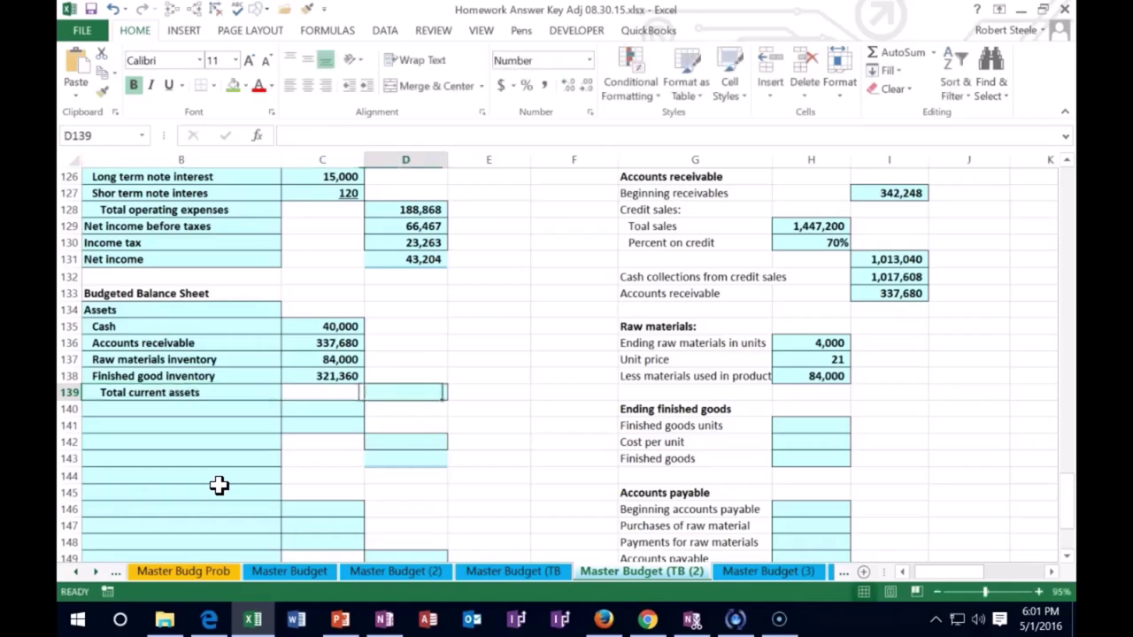
Underline the finished goods amount in C138 and total the current assets in D139 with =sum(C135:C138)
{"action": "left_click", "coordinate": [329, 376]}
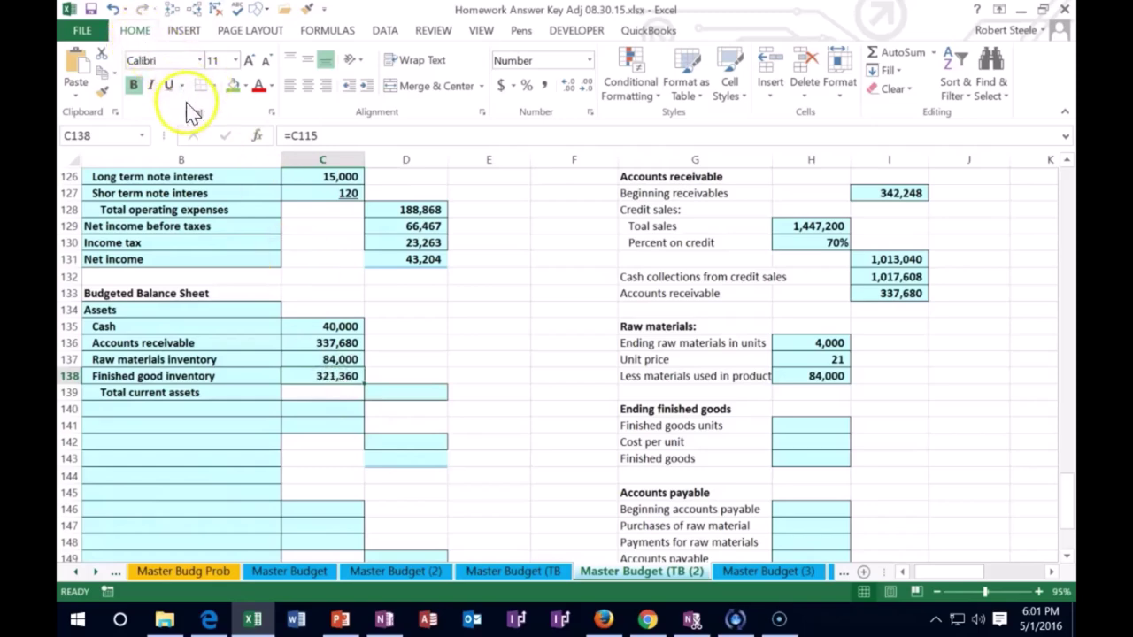
{"action": "left_click", "coordinate": [168, 84]}
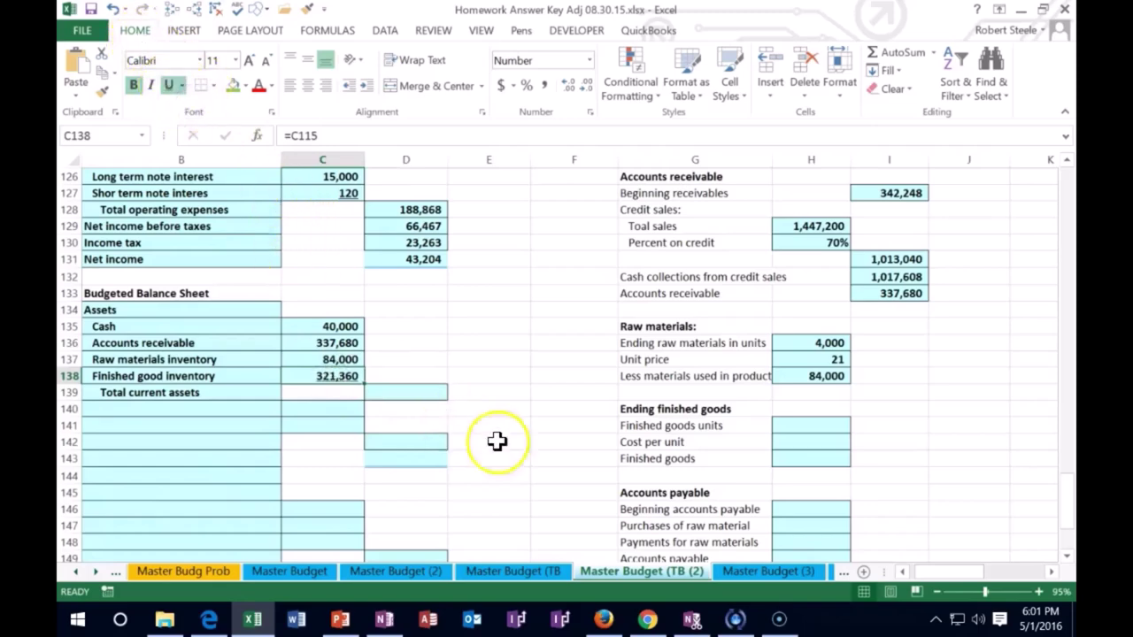
{"action": "left_click", "coordinate": [399, 392]}
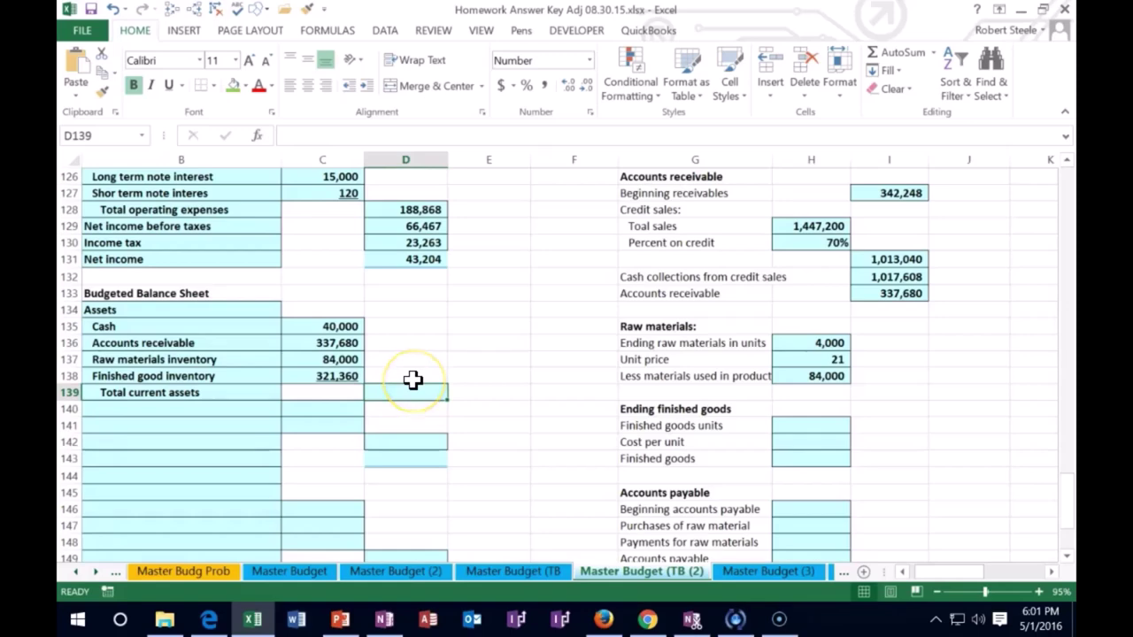
{"action": "type", "text": "=sum"}
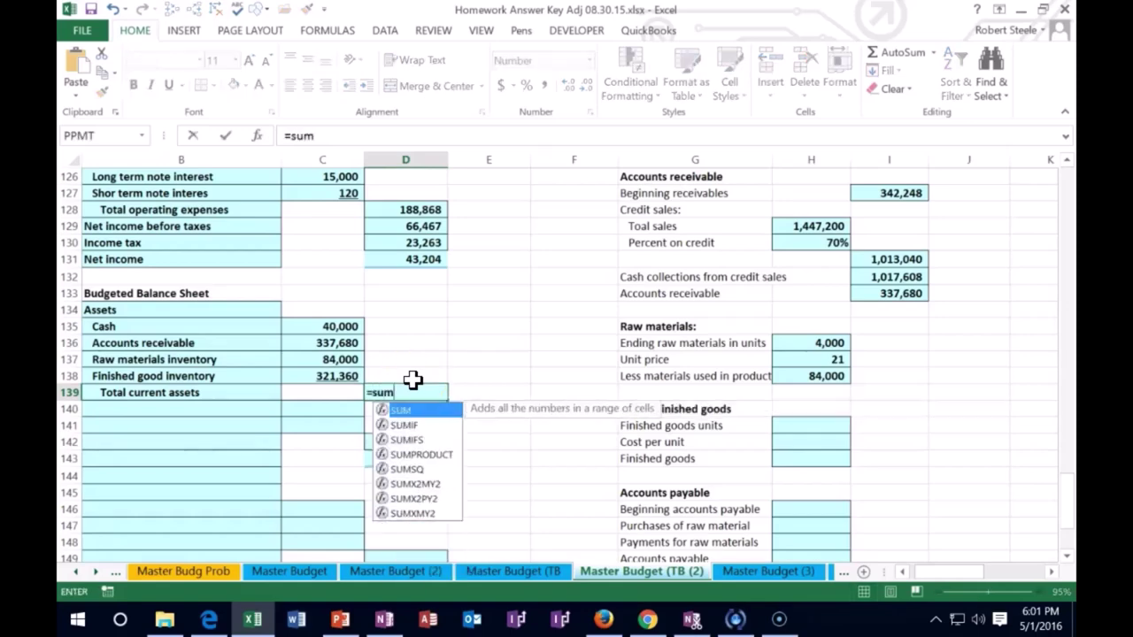
{"action": "type", "text": "("}
{"action": "left_click_drag", "start_coordinate": [349, 327], "coordinate": [348, 376]}
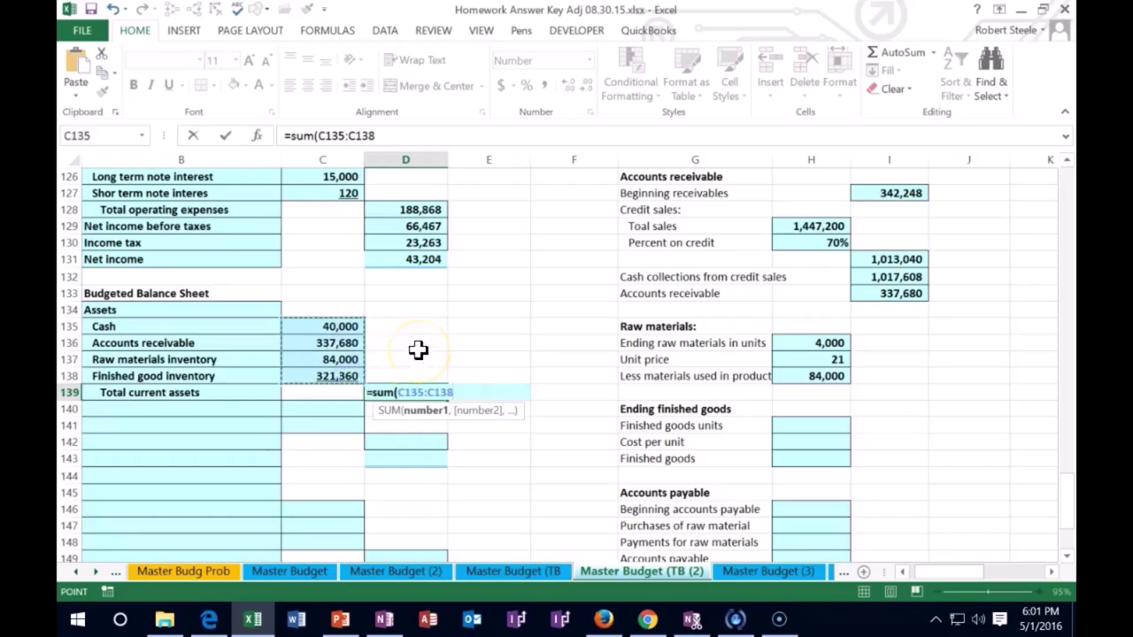
{"action": "key", "text": "Return"}
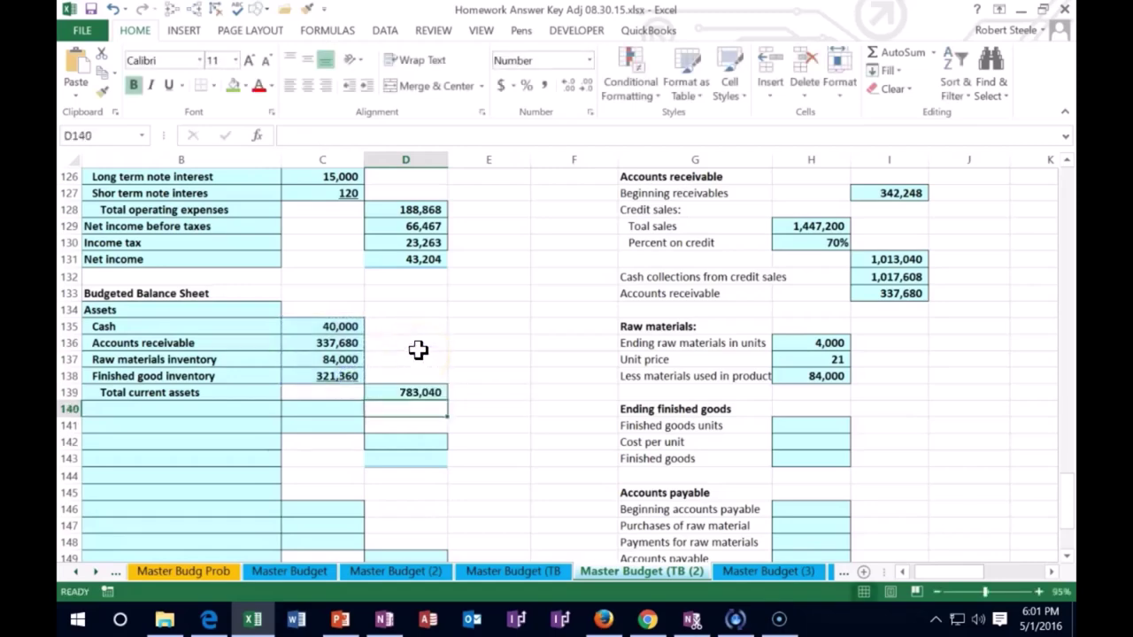
Add the asset label "Equipment" in B140 of the budgeted balance sheet
{"action": "key", "text": "Left"}
{"action": "key", "text": "Left"}
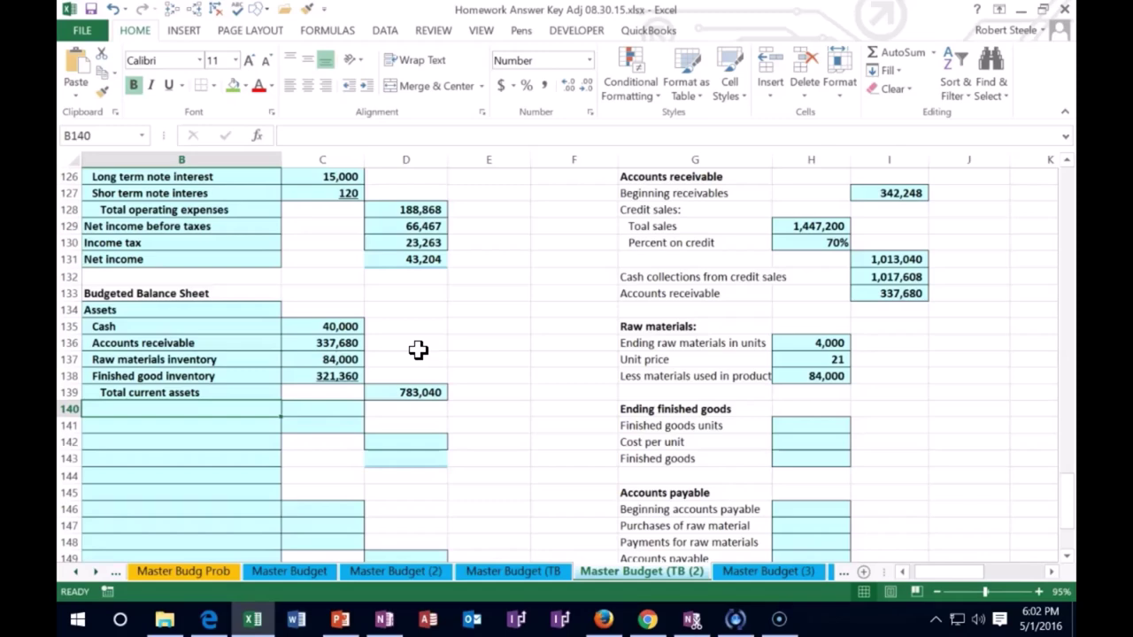
{"action": "type", "text": "Equipment"}
{"action": "key", "text": "Tab"}
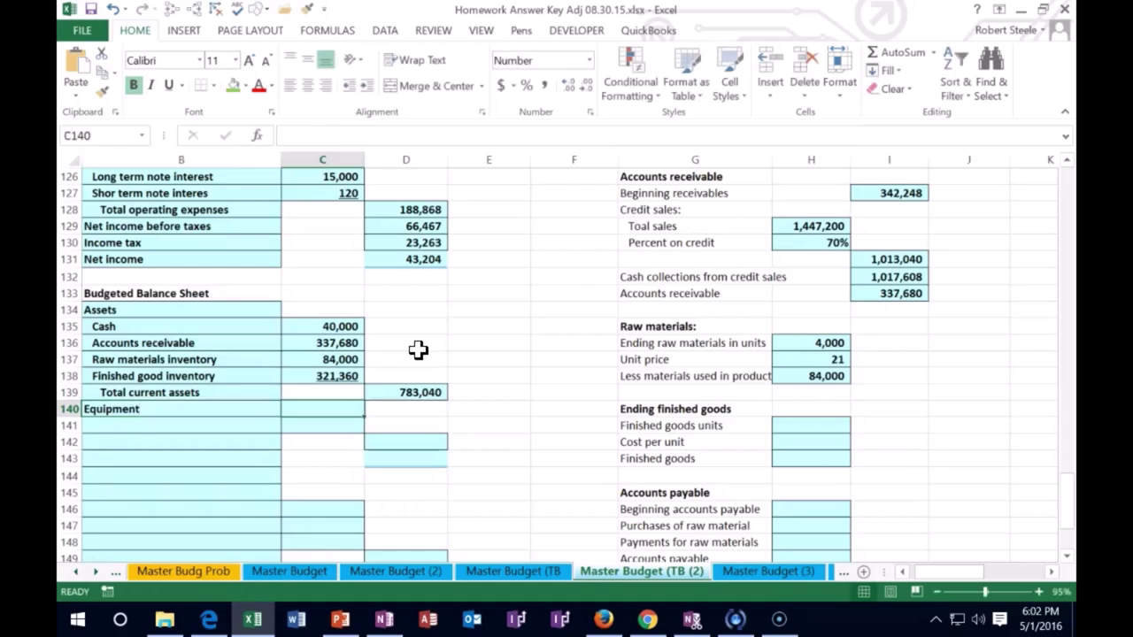
Calculate Equipment in C140 as the 6/30 balance plus the cash budget's total equipment purchases with =600000+F89
{"action": "scroll", "coordinate": [366, 362], "scroll_direction": "up", "scroll_amount": 20}
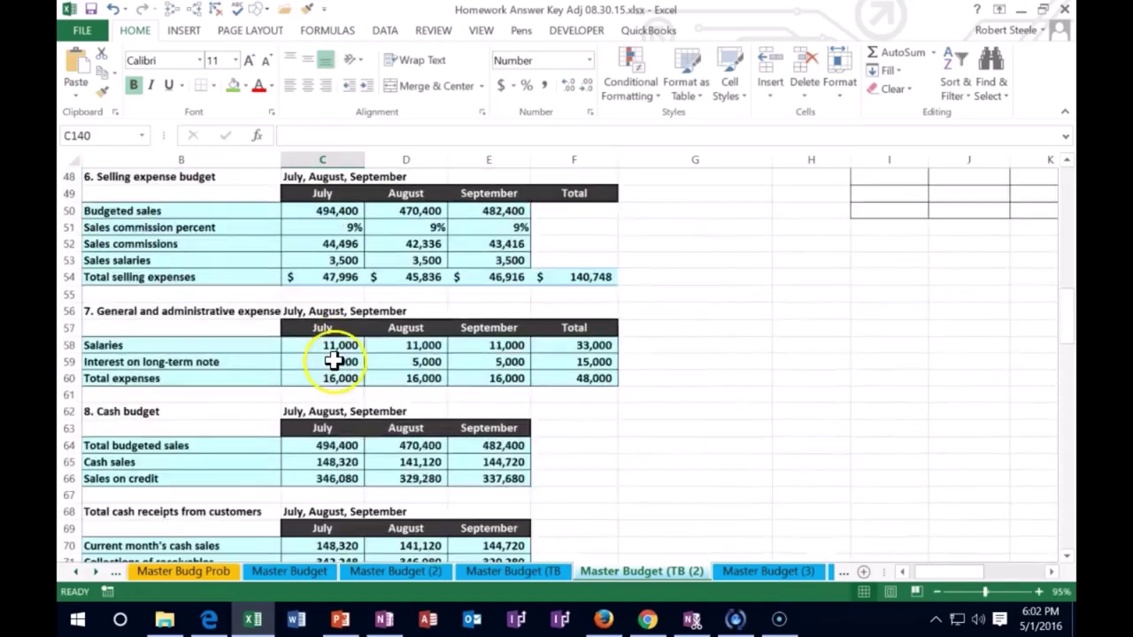
{"action": "scroll", "coordinate": [728, 513], "scroll_direction": "left", "scroll_amount": 5}
{"action": "scroll", "coordinate": [443, 434], "scroll_direction": "up", "scroll_amount": 5}
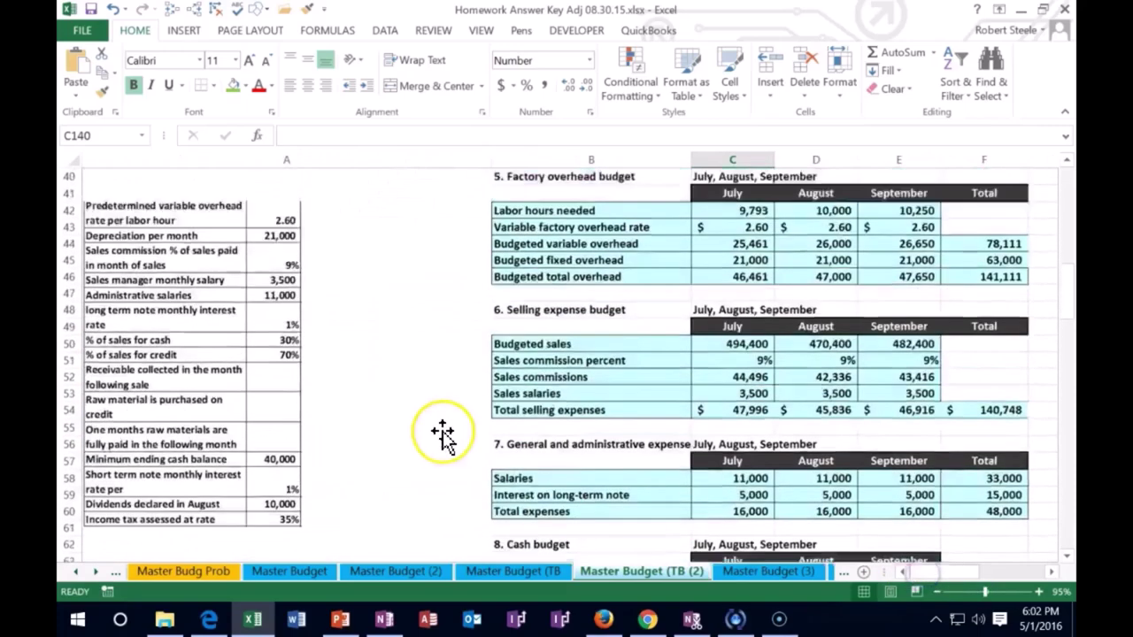
{"action": "scroll", "coordinate": [443, 435], "scroll_direction": "up", "scroll_amount": 10}
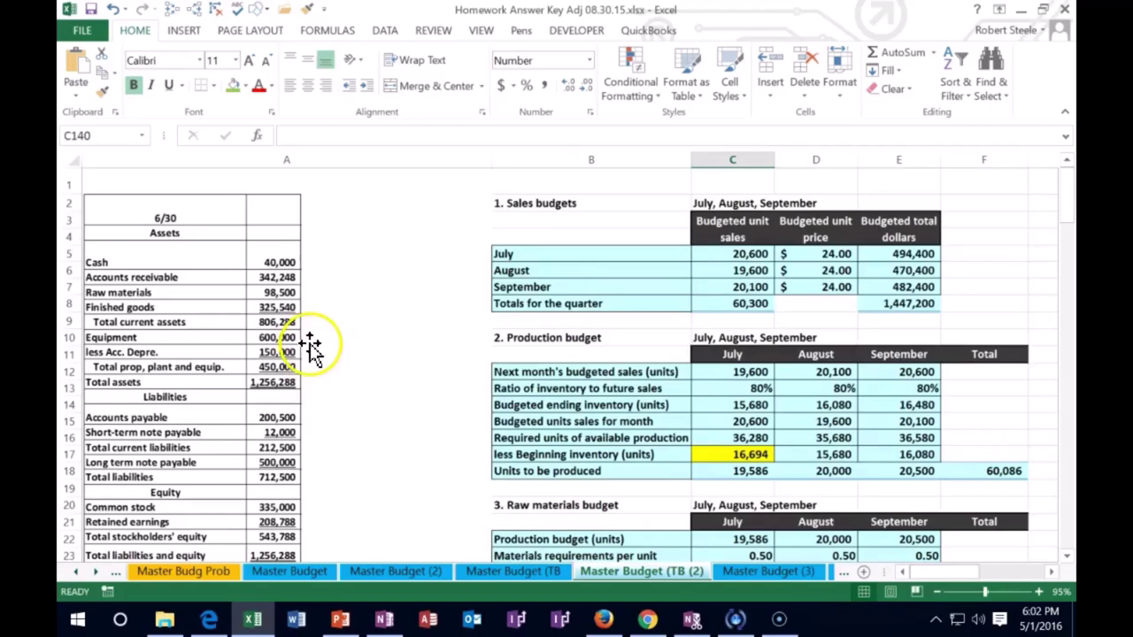
{"action": "scroll", "coordinate": [349, 345], "scroll_direction": "down", "scroll_amount": 20}
{"action": "scroll", "coordinate": [395, 389], "scroll_direction": "down", "scroll_amount": 11}
{"action": "scroll", "coordinate": [398, 390], "scroll_direction": "up", "scroll_amount": 2}
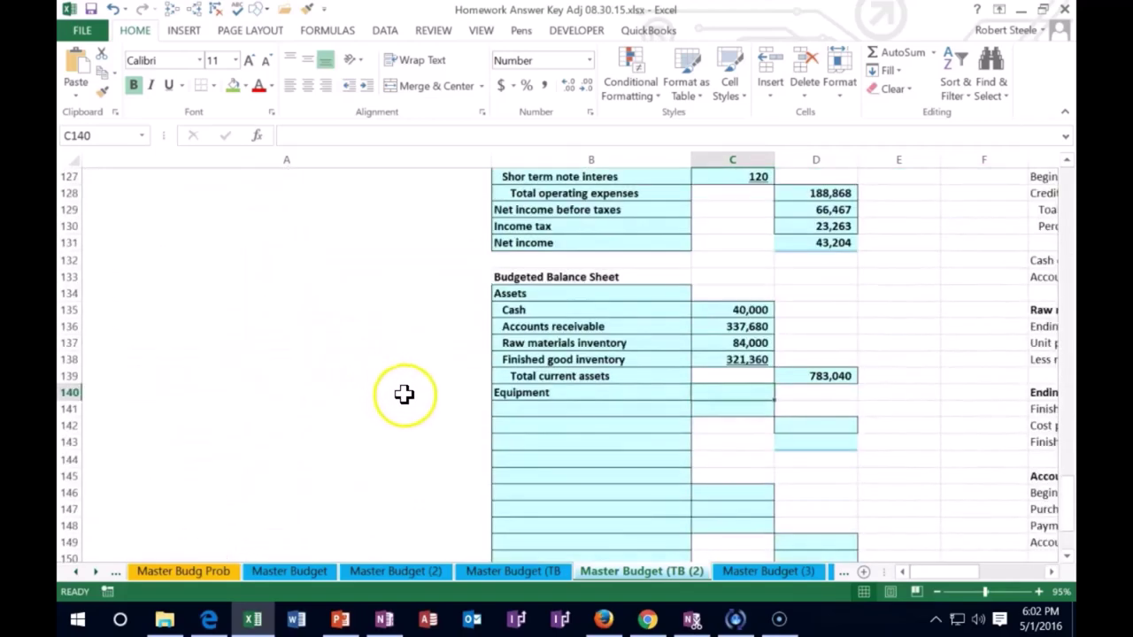
{"action": "left_click", "coordinate": [715, 397]}
{"action": "type", "text": "=600000+"}
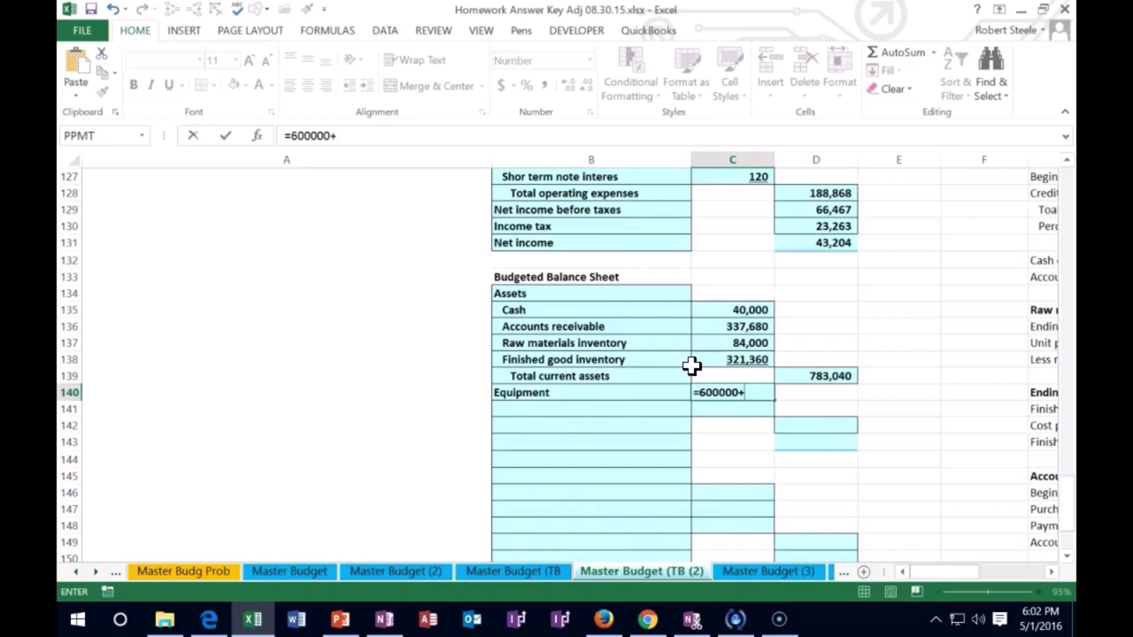
{"action": "scroll", "coordinate": [691, 366], "scroll_direction": "up", "scroll_amount": 11}
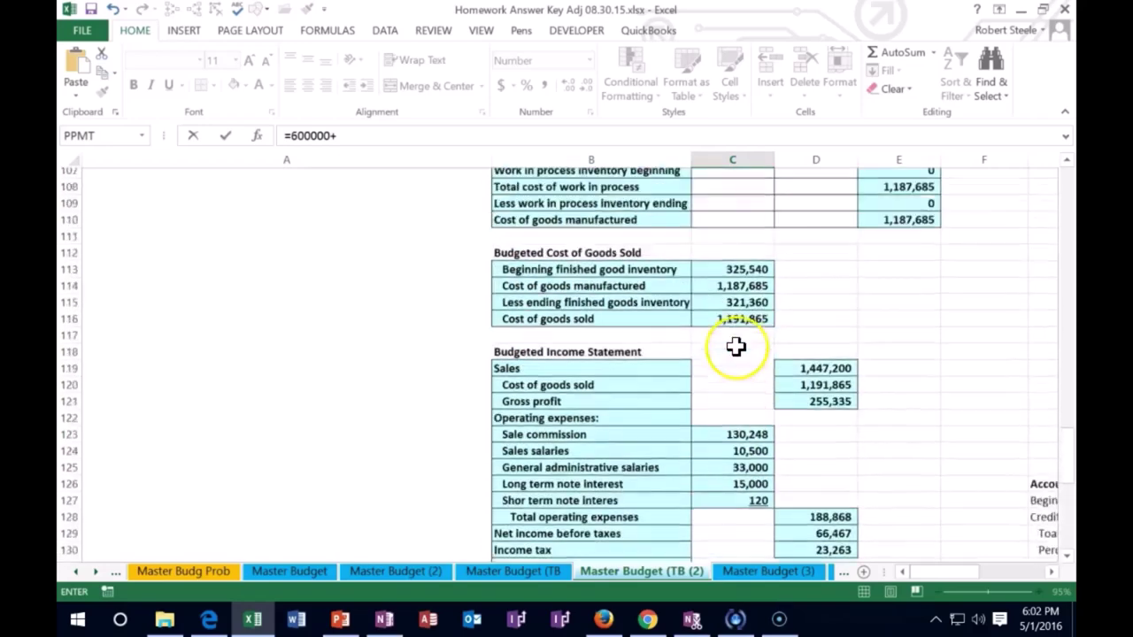
{"action": "scroll", "coordinate": [741, 343], "scroll_direction": "up", "scroll_amount": 6}
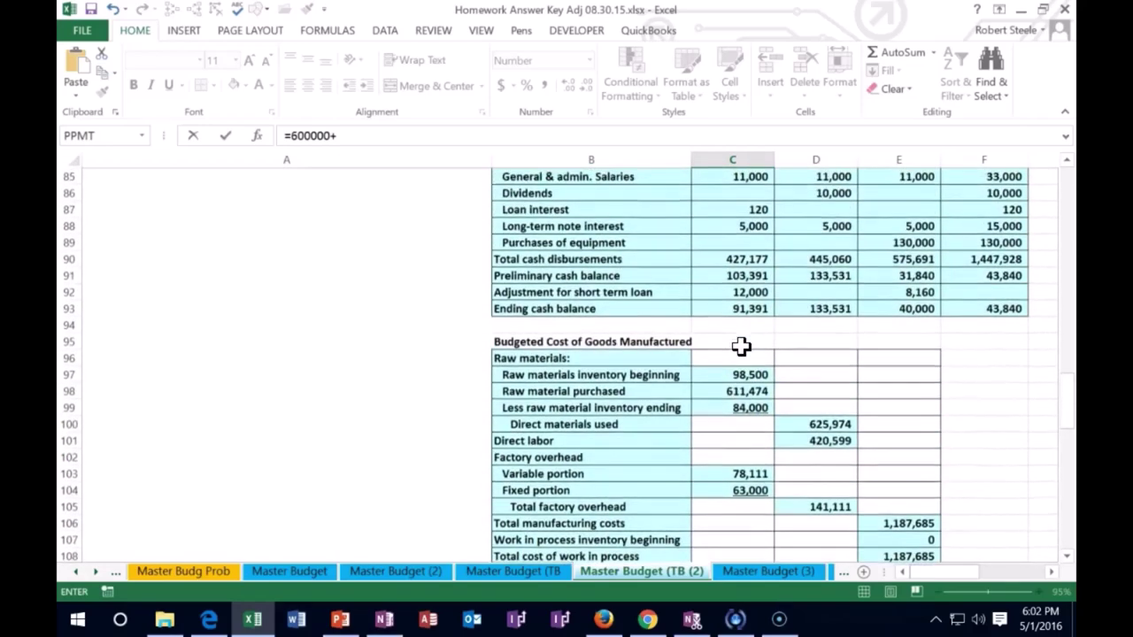
{"action": "scroll", "coordinate": [740, 349], "scroll_direction": "up", "scroll_amount": 1}
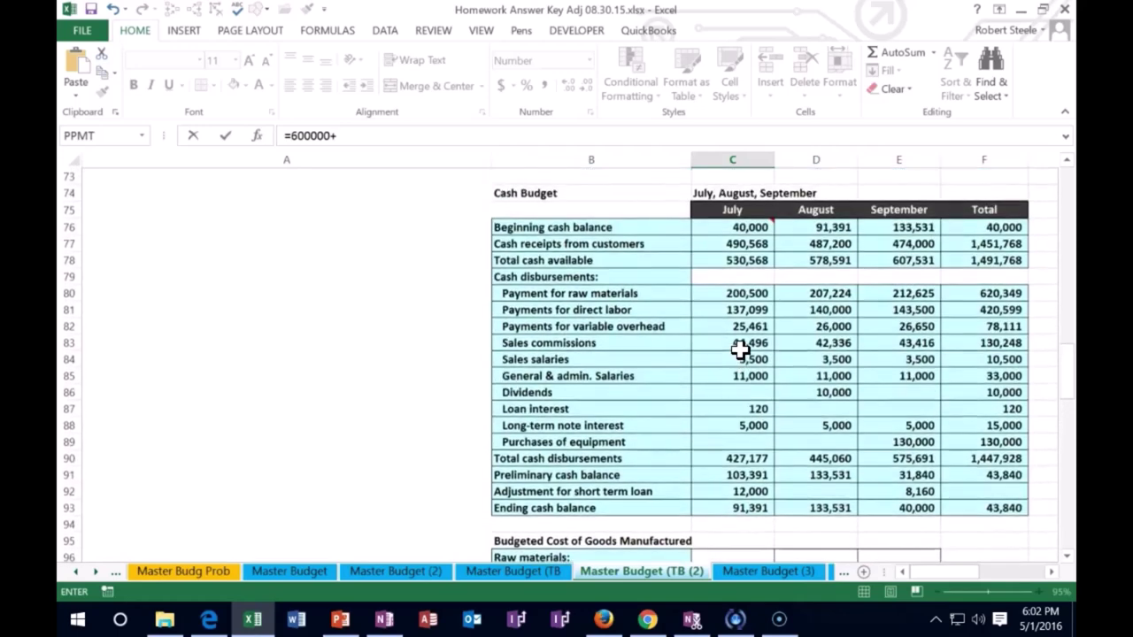
{"action": "left_click", "coordinate": [995, 438]}
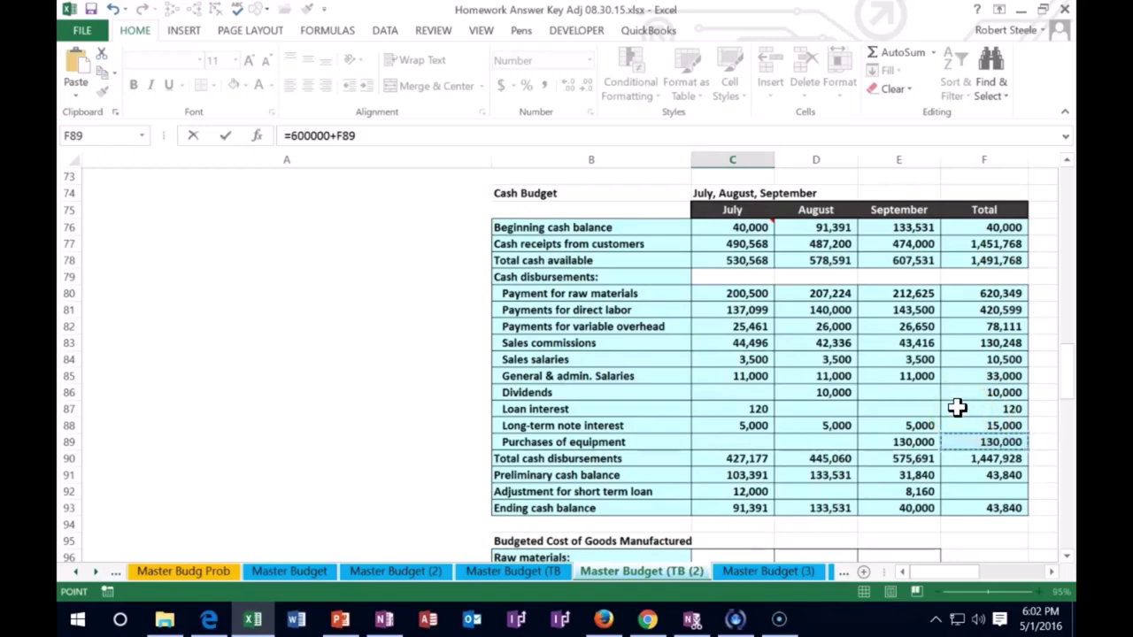
{"action": "key", "text": "Return"}
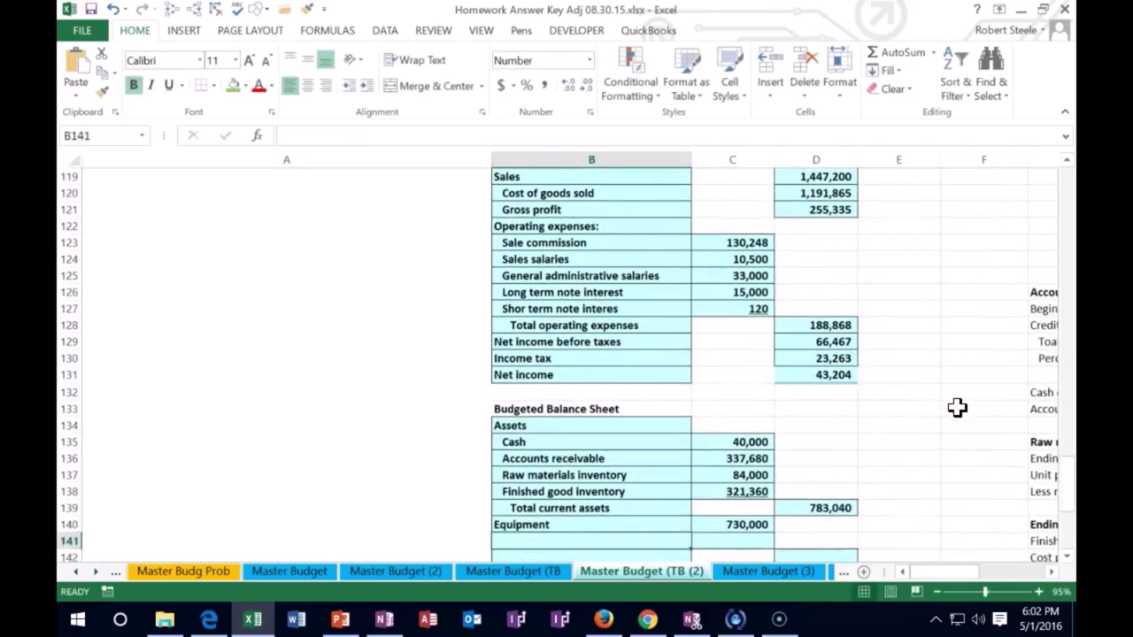
Add the label "Accumulated depreciation" in B141, below Equipment
{"action": "key", "text": "Down"}
{"action": "key", "text": "Down"}
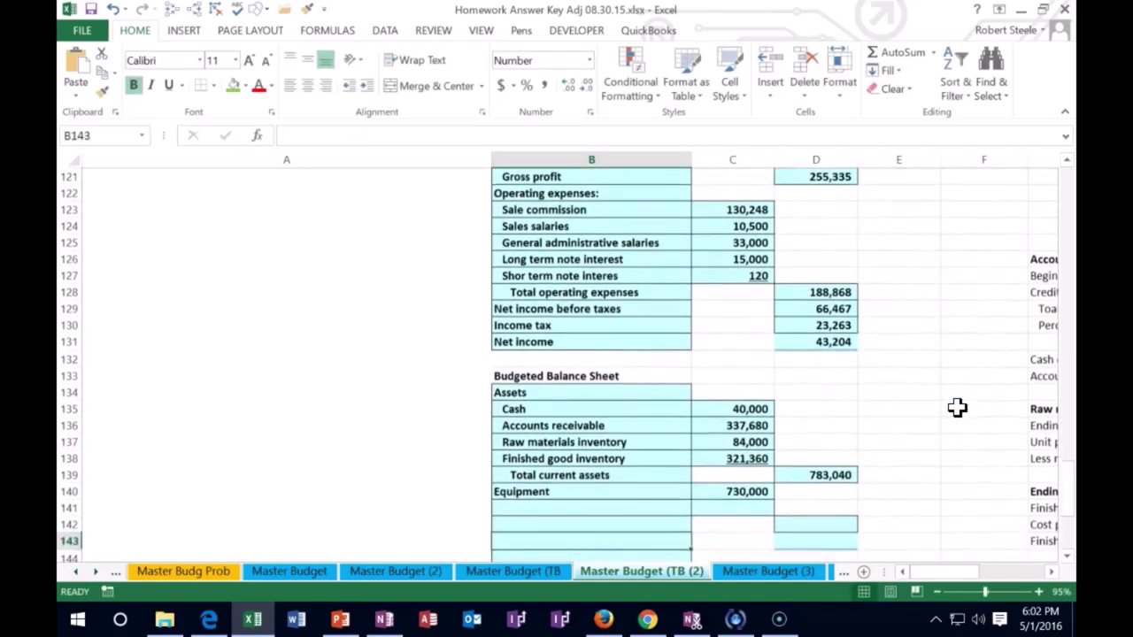
{"action": "key", "text": "Up"}
{"action": "key", "text": "Up"}
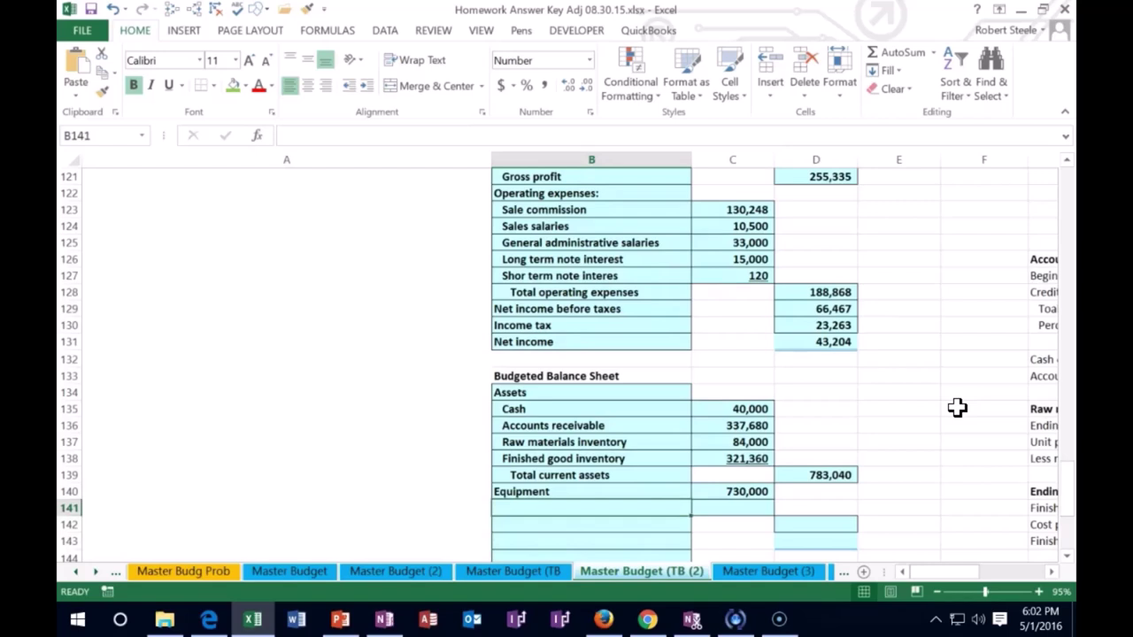
{"action": "scroll", "coordinate": [956, 407], "scroll_direction": "down", "scroll_amount": 1}
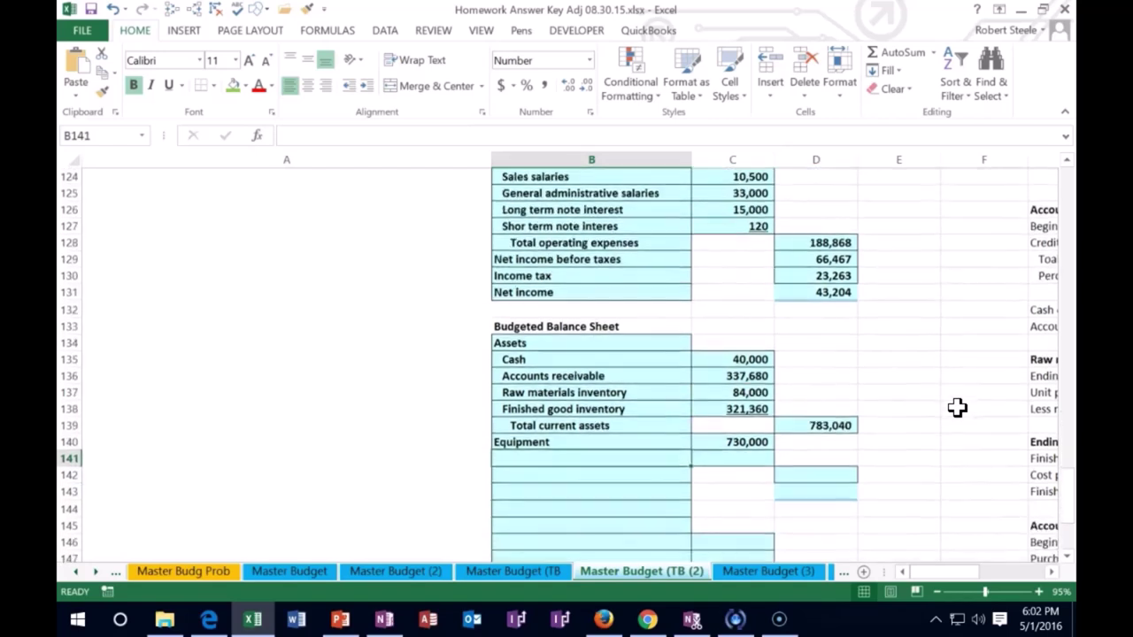
{"action": "type", "text": "Accumu"}
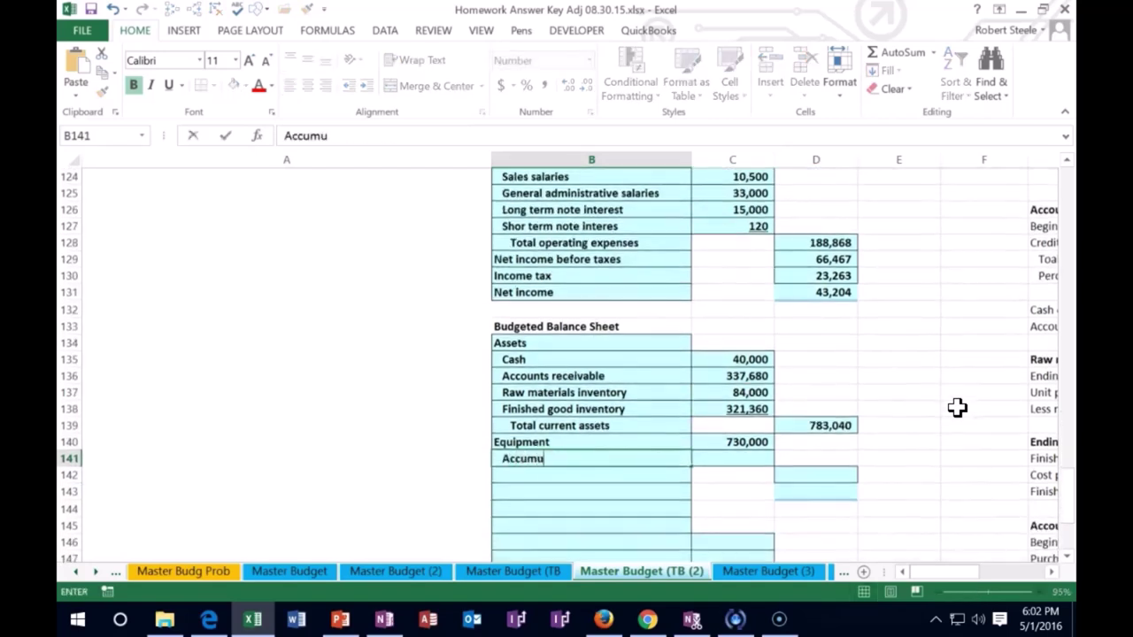
{"action": "type", "text": "lated depreciation"}
{"action": "key", "text": "Tab"}
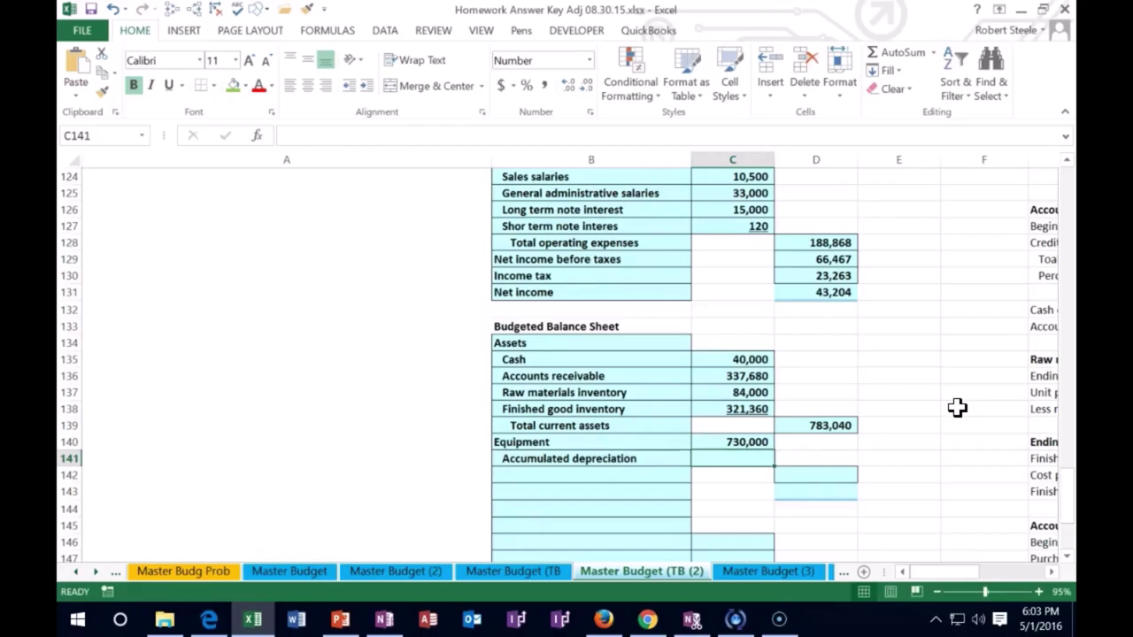
Calculate Accumulated depreciation in C141 as the opening balance plus July to September fixed factory overhead with =150000+sum(C45:E45)
{"action": "scroll", "coordinate": [339, 283], "scroll_direction": "up", "scroll_amount": 20}
{"action": "scroll", "coordinate": [292, 308], "scroll_direction": "up", "scroll_amount": 16}
{"action": "scroll", "coordinate": [296, 322], "scroll_direction": "up", "scroll_amount": 2}
{"action": "scroll", "coordinate": [300, 329], "scroll_direction": "up", "scroll_amount": 1}
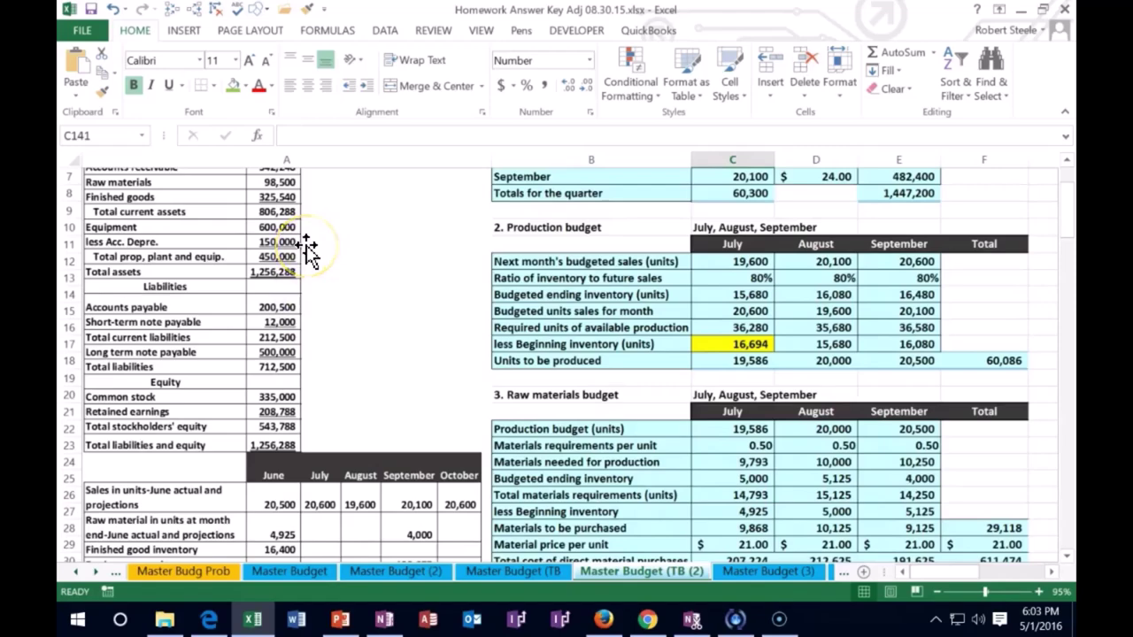
{"action": "scroll", "coordinate": [305, 253], "scroll_direction": "down", "scroll_amount": 20}
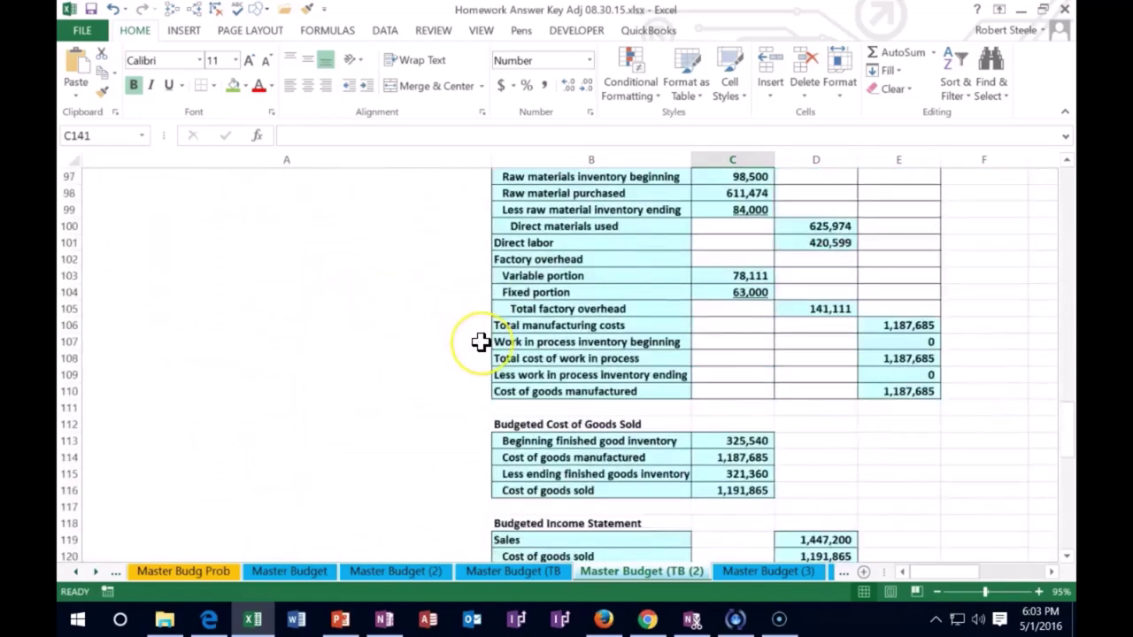
{"action": "scroll", "coordinate": [479, 341], "scroll_direction": "down", "scroll_amount": 10}
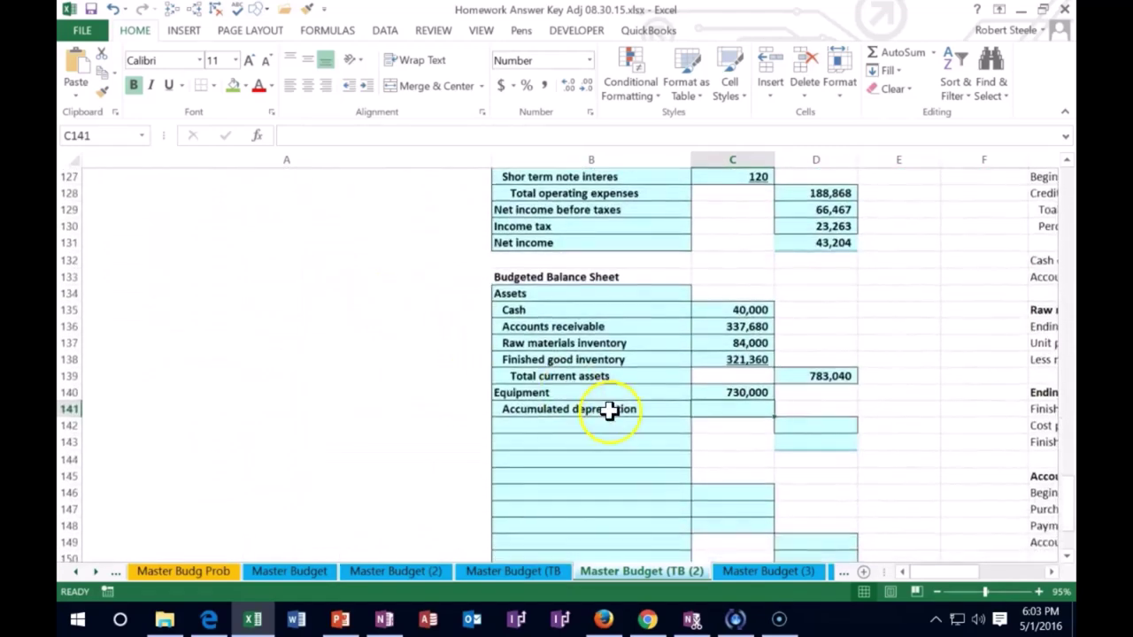
{"action": "type", "text": "="}
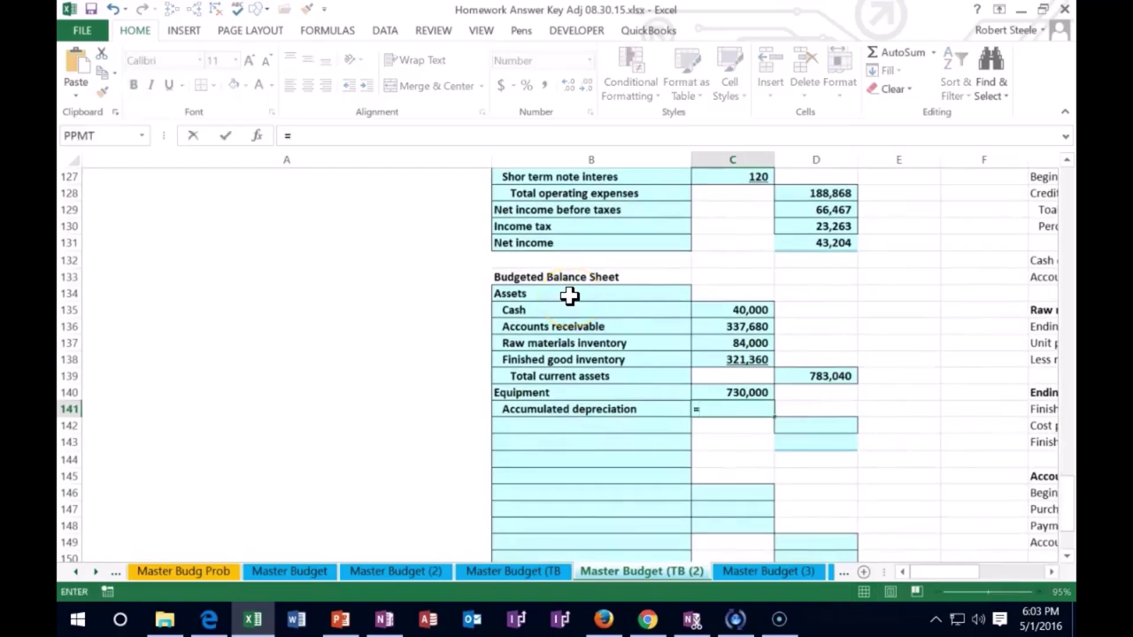
{"action": "type", "text": "15000"}
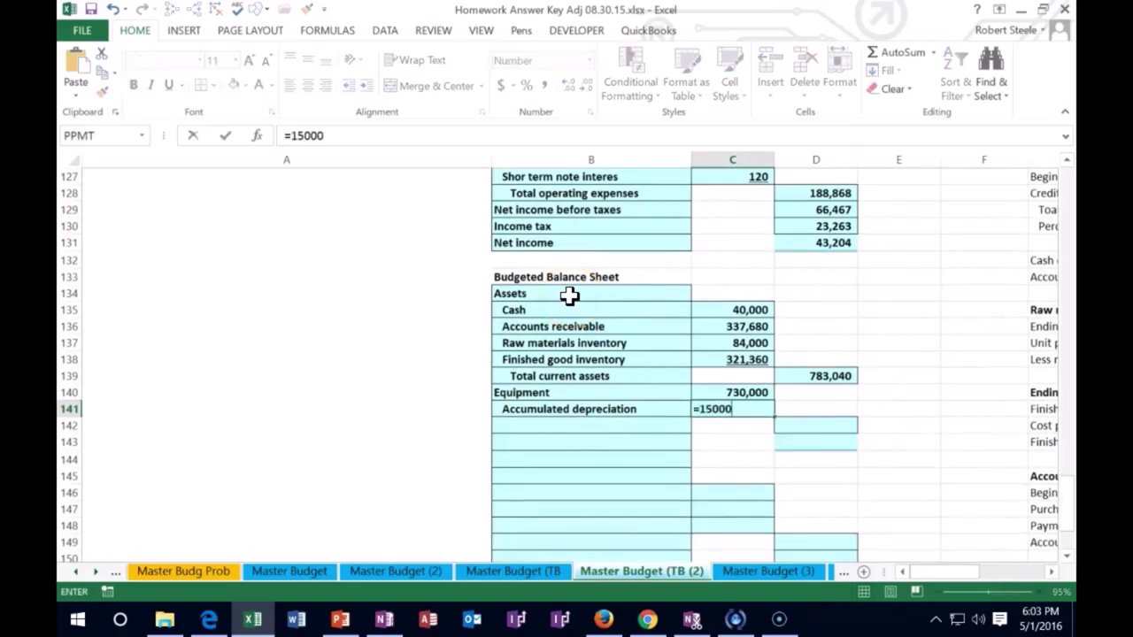
{"action": "type", "text": "0+s"}
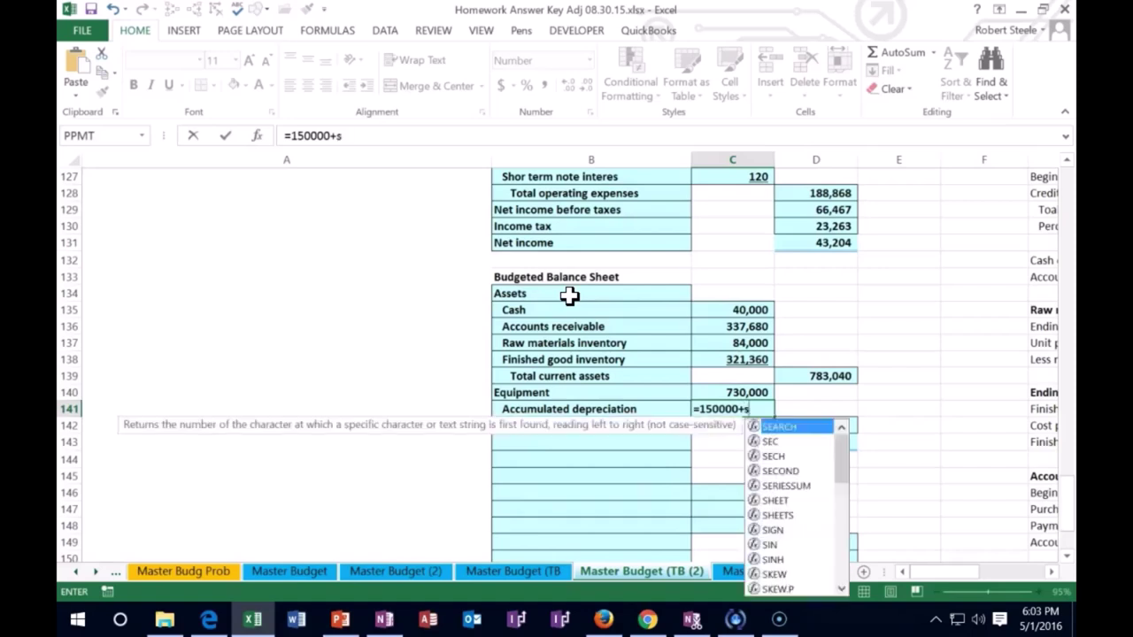
{"action": "type", "text": "um("}
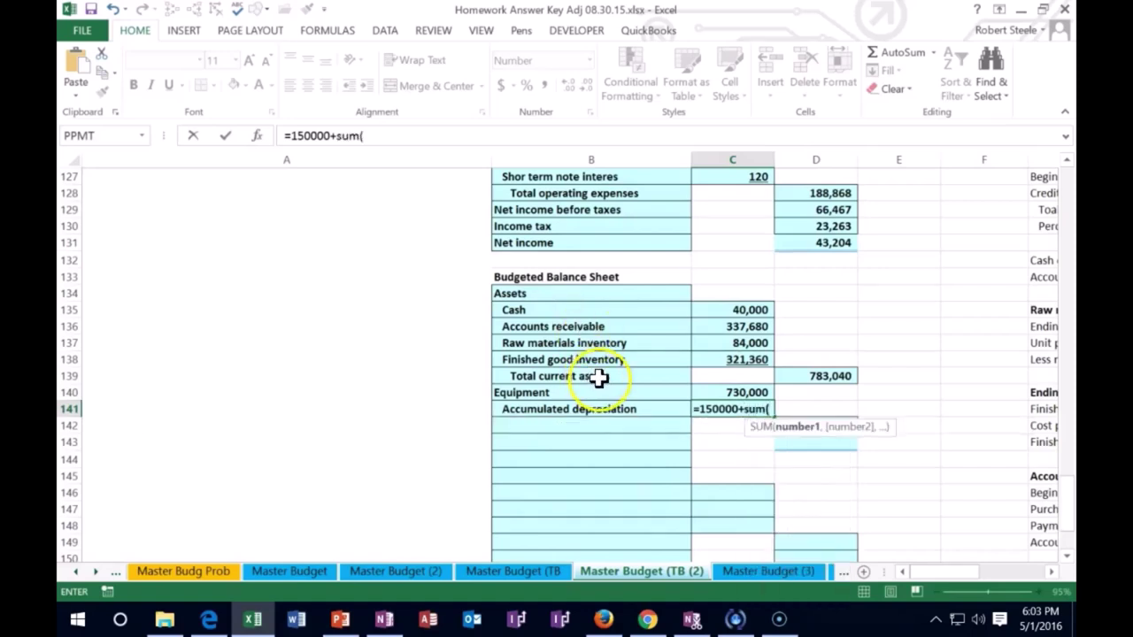
{"action": "scroll", "coordinate": [601, 380], "scroll_direction": "up", "scroll_amount": 13}
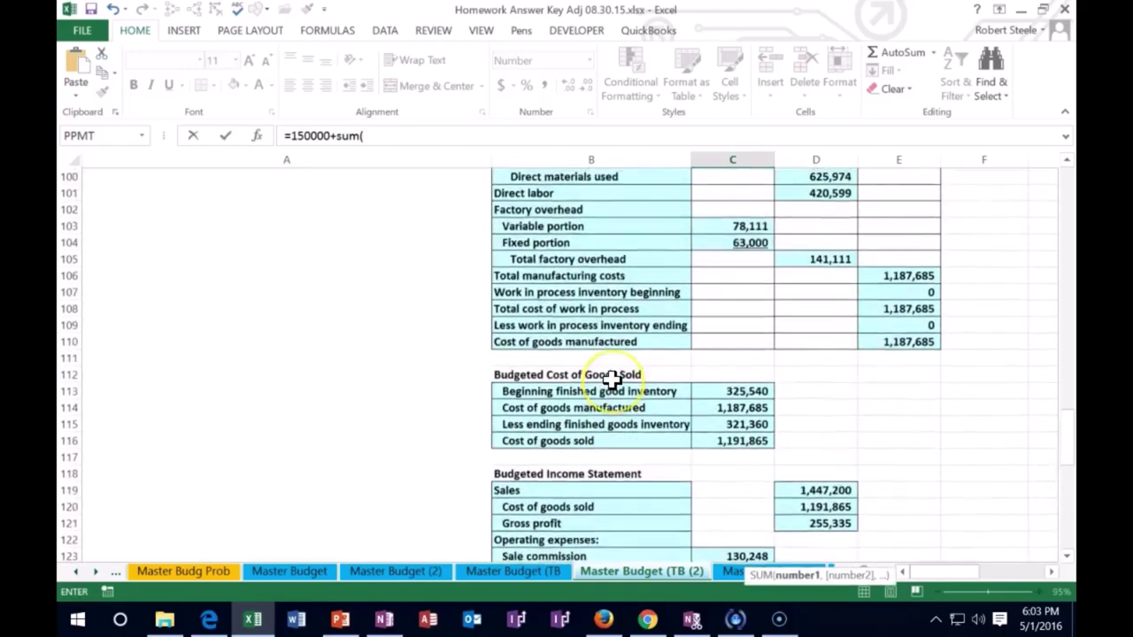
{"action": "scroll", "coordinate": [612, 379], "scroll_direction": "up", "scroll_amount": 14}
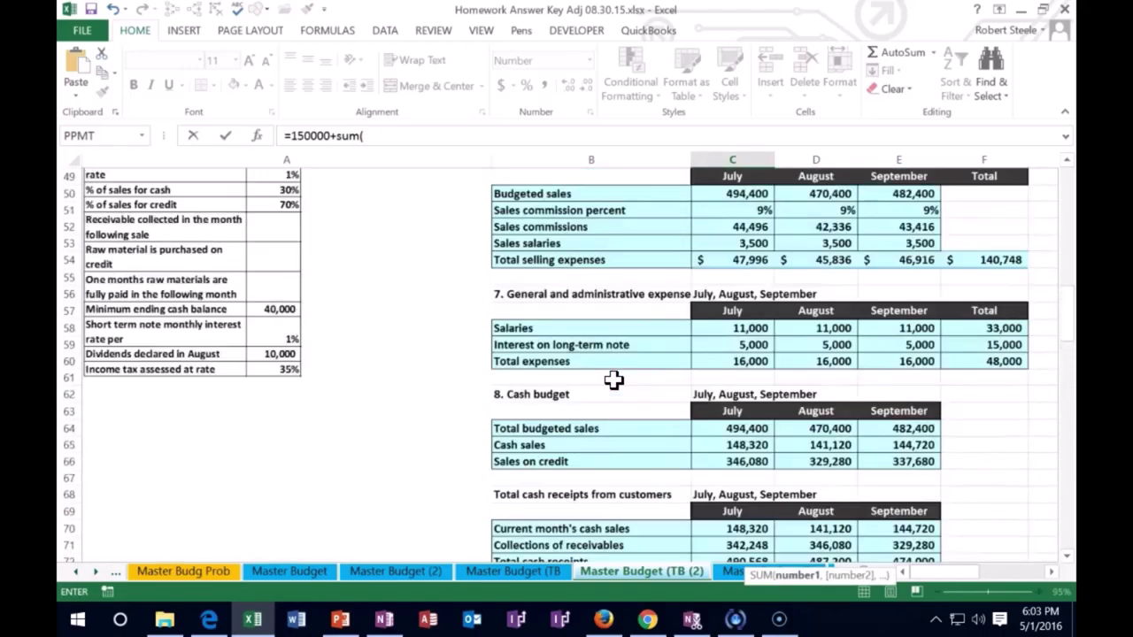
{"action": "scroll", "coordinate": [612, 379], "scroll_direction": "up", "scroll_amount": 3}
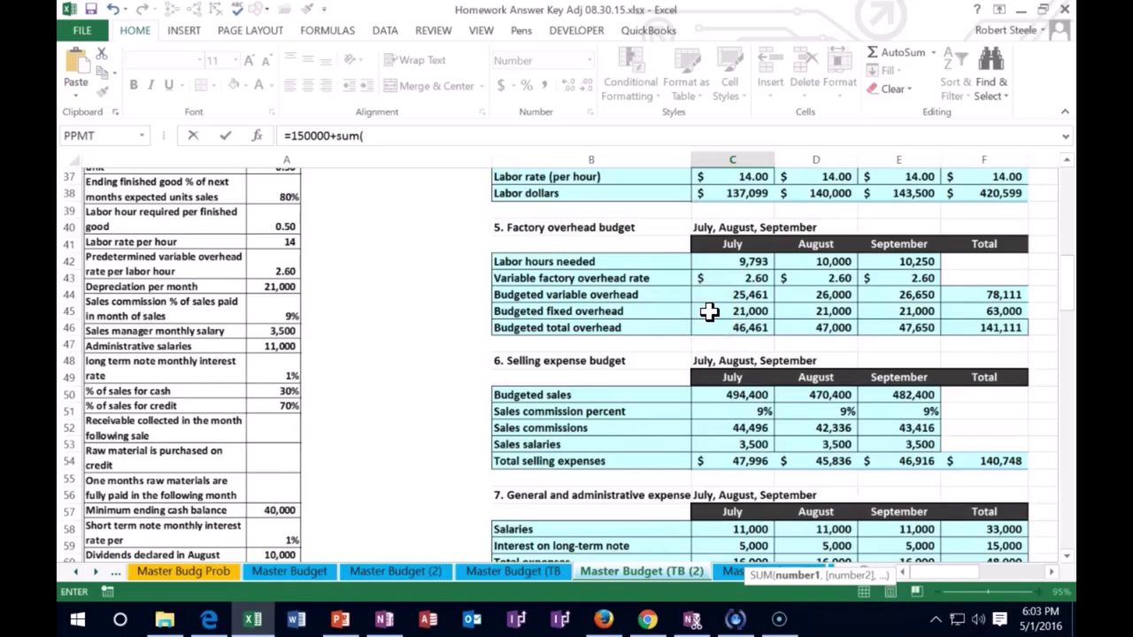
{"action": "left_click_drag", "start_coordinate": [708, 311], "coordinate": [876, 314]}
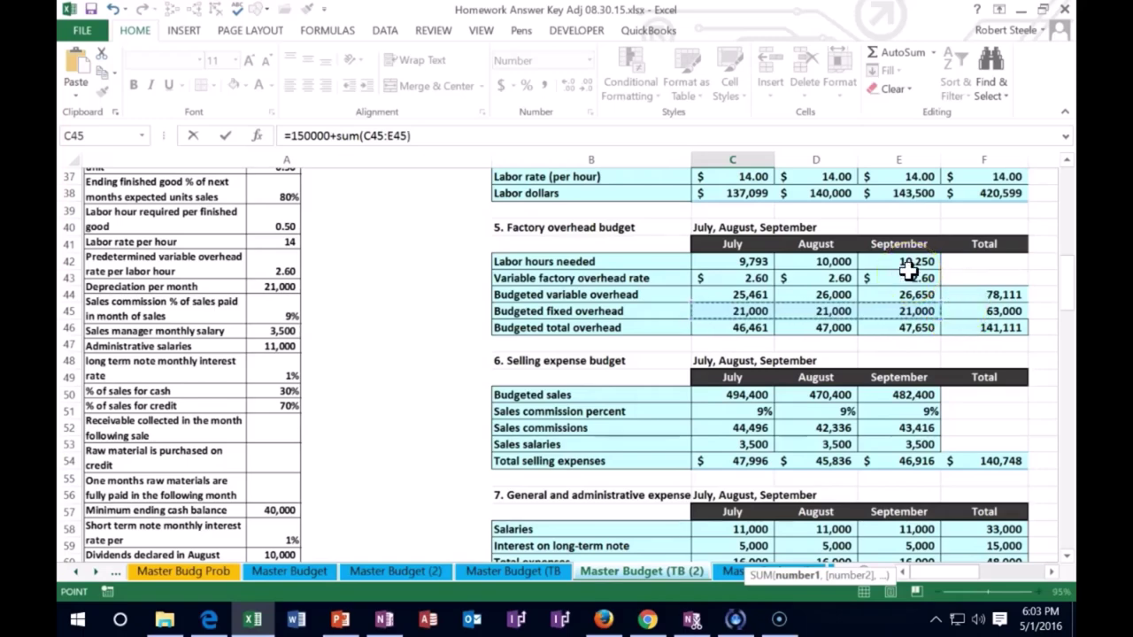
{"action": "type", "text": ")"}
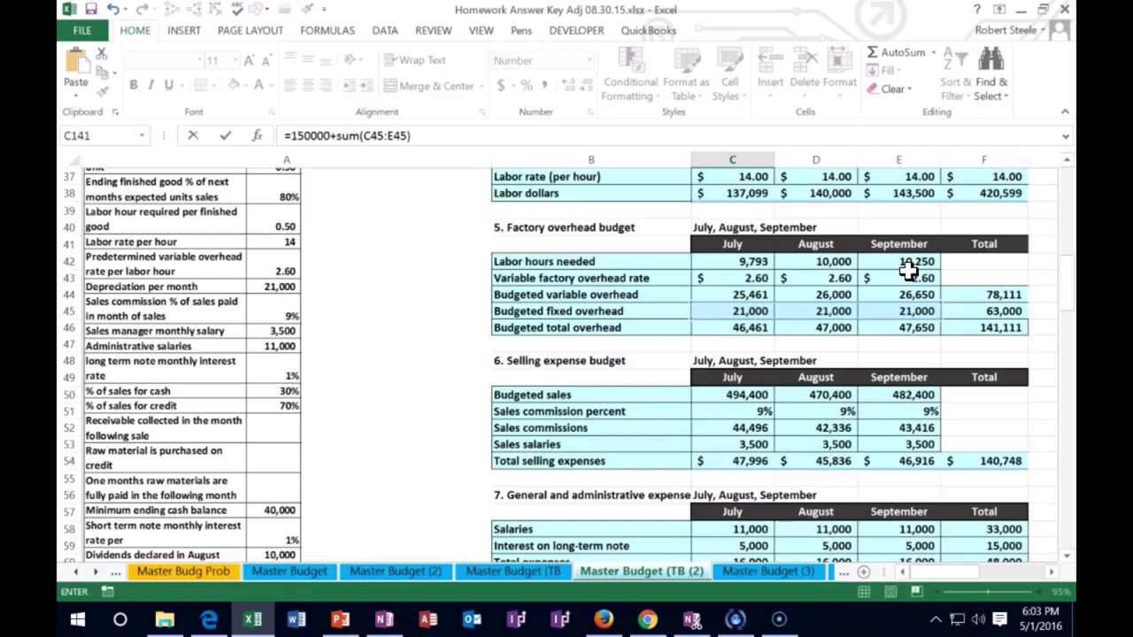
{"action": "key", "text": "Return"}
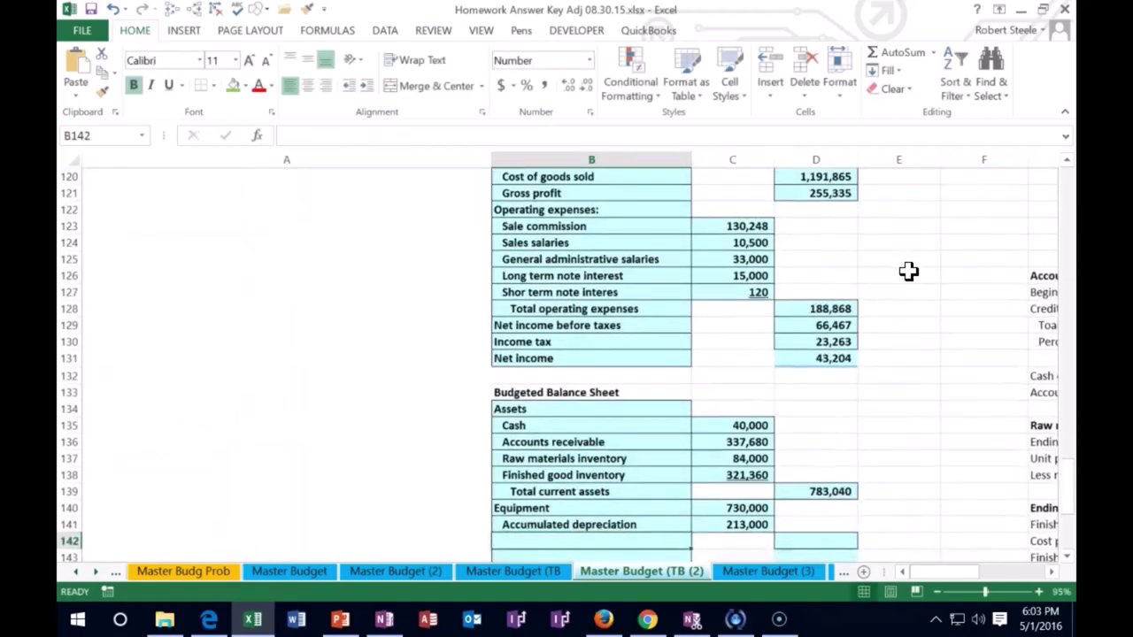
Add the label "Equipment net" in B142 and subtract accumulated depreciation from equipment in D142 with =C140-C141
{"action": "scroll", "coordinate": [819, 389], "scroll_direction": "down", "scroll_amount": 2}
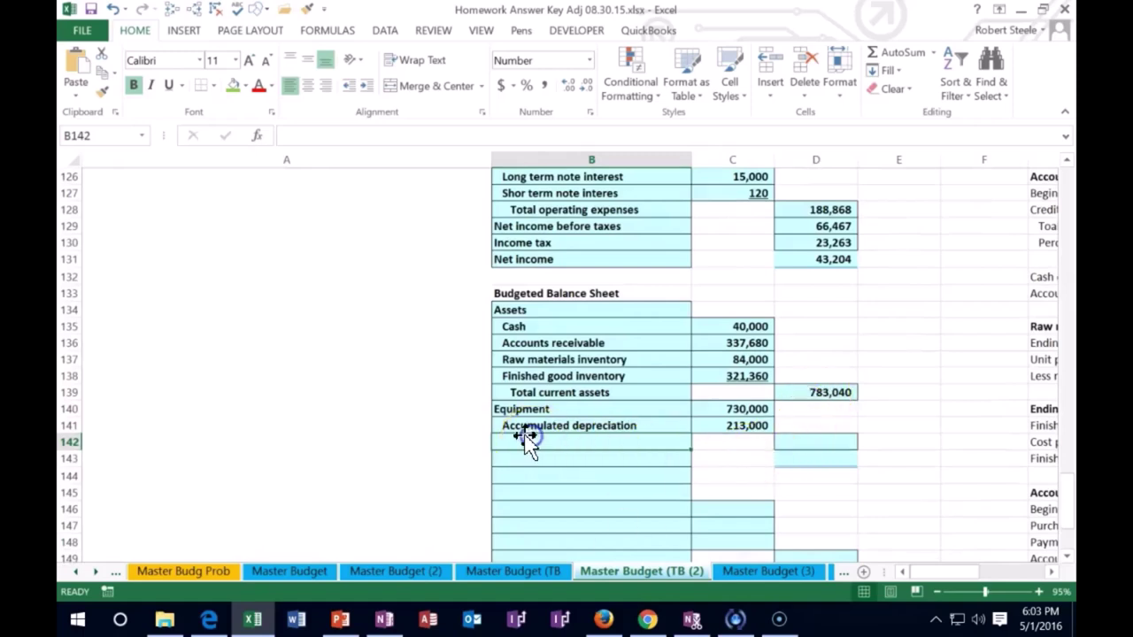
{"action": "type", "text": "Equipment"}
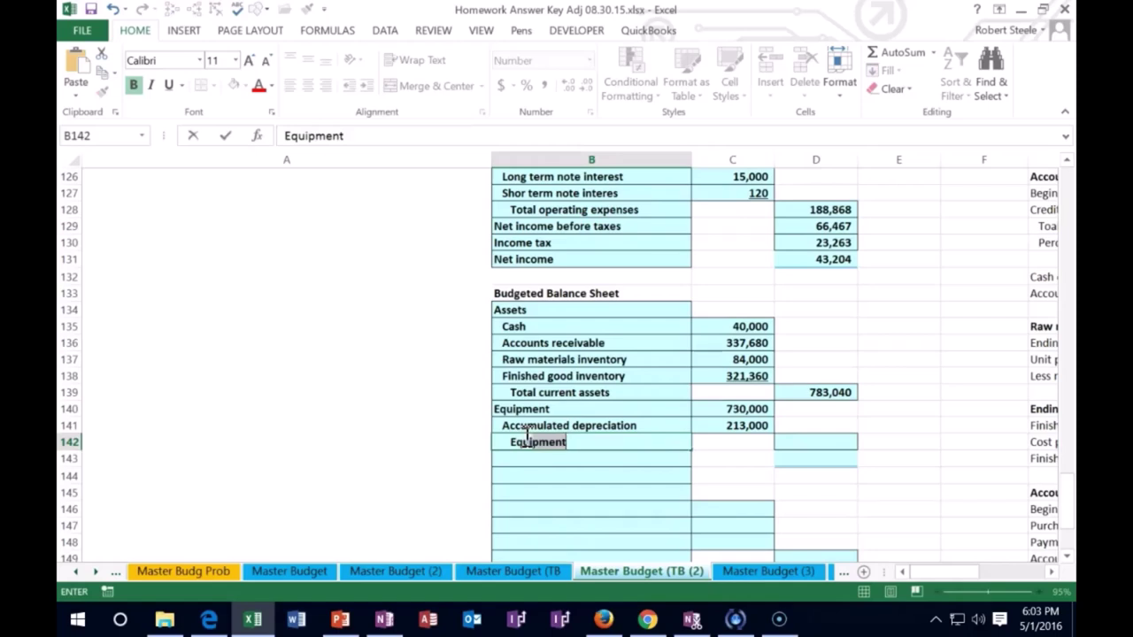
{"action": "key", "text": "Tab"}
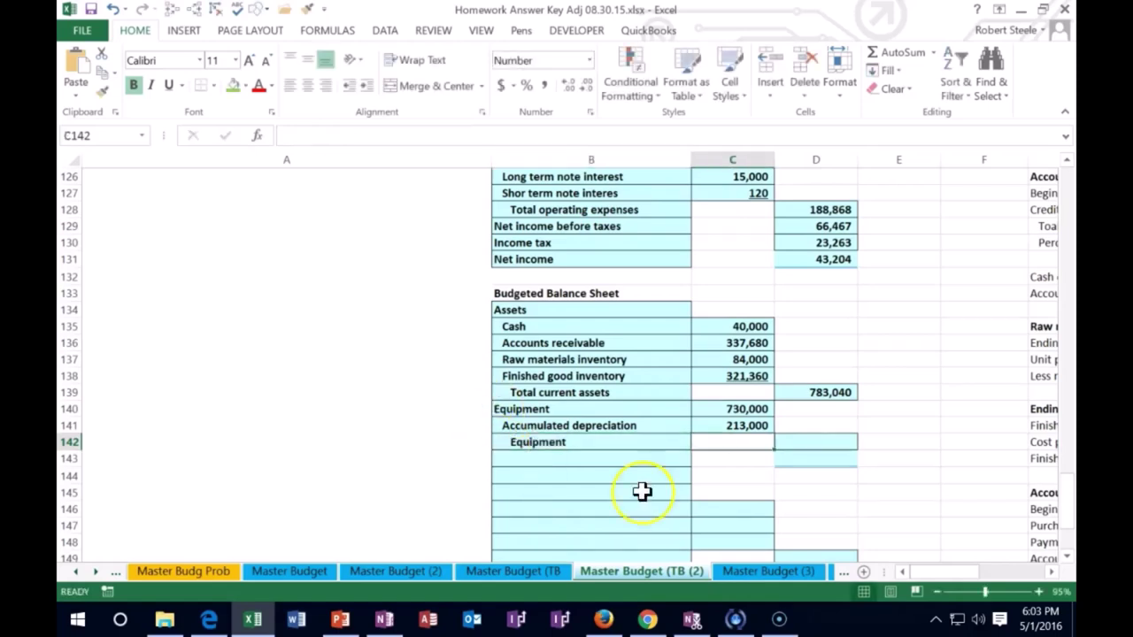
{"action": "left_click", "coordinate": [602, 442]}
{"action": "double_click", "coordinate": [598, 440]}
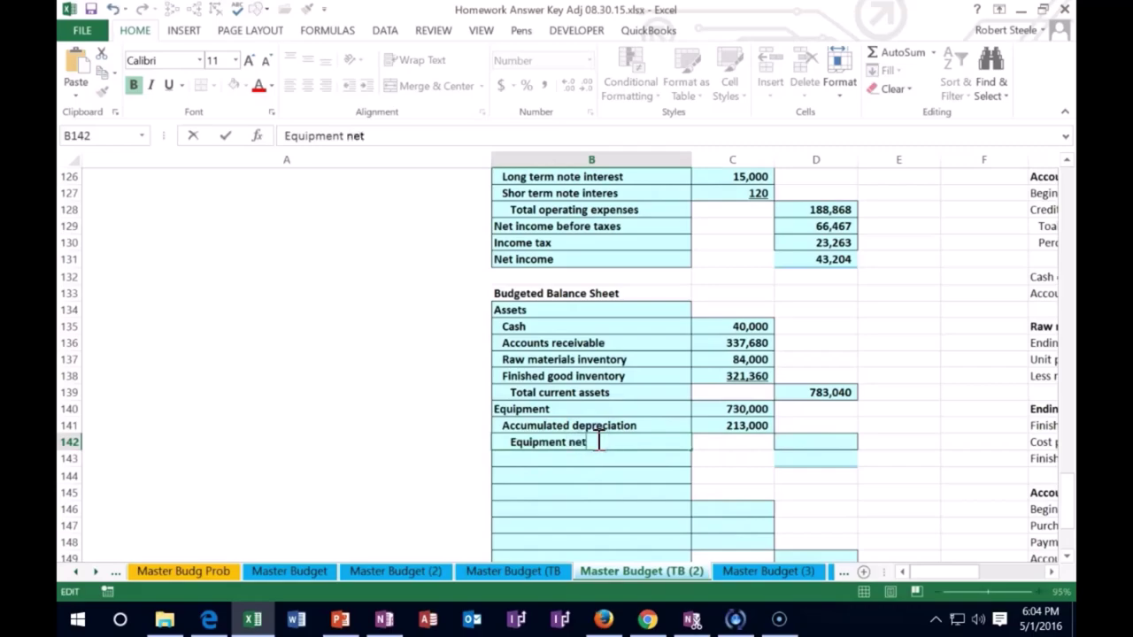
{"action": "type", "text": "net"}
{"action": "key", "text": "Tab"}
{"action": "key", "text": "Tab"}
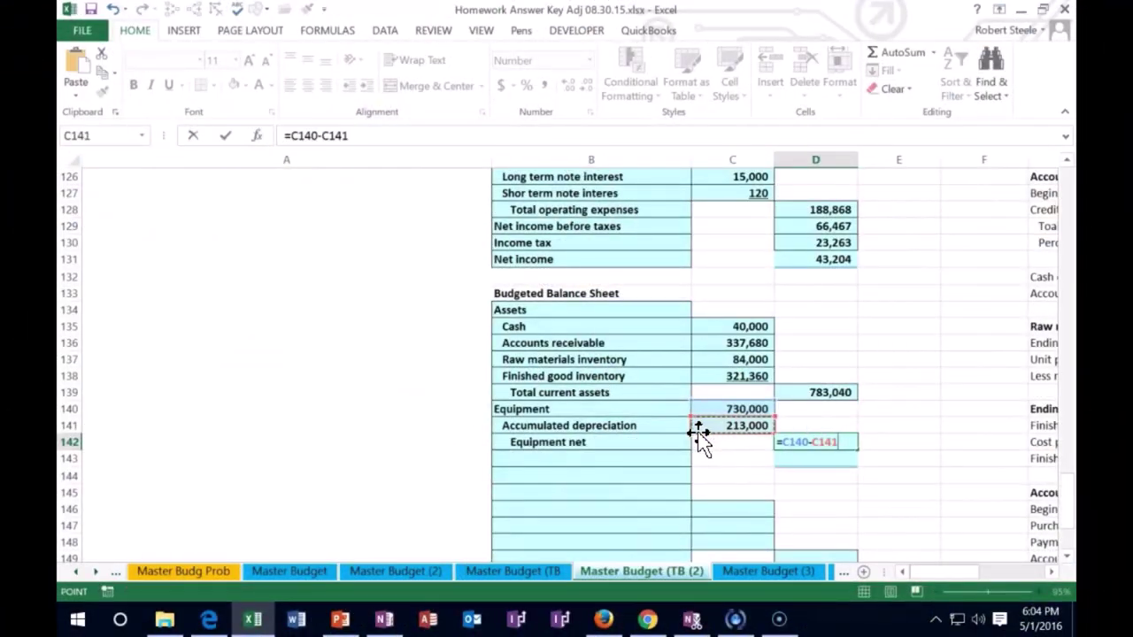
{"action": "key", "text": "Return"}
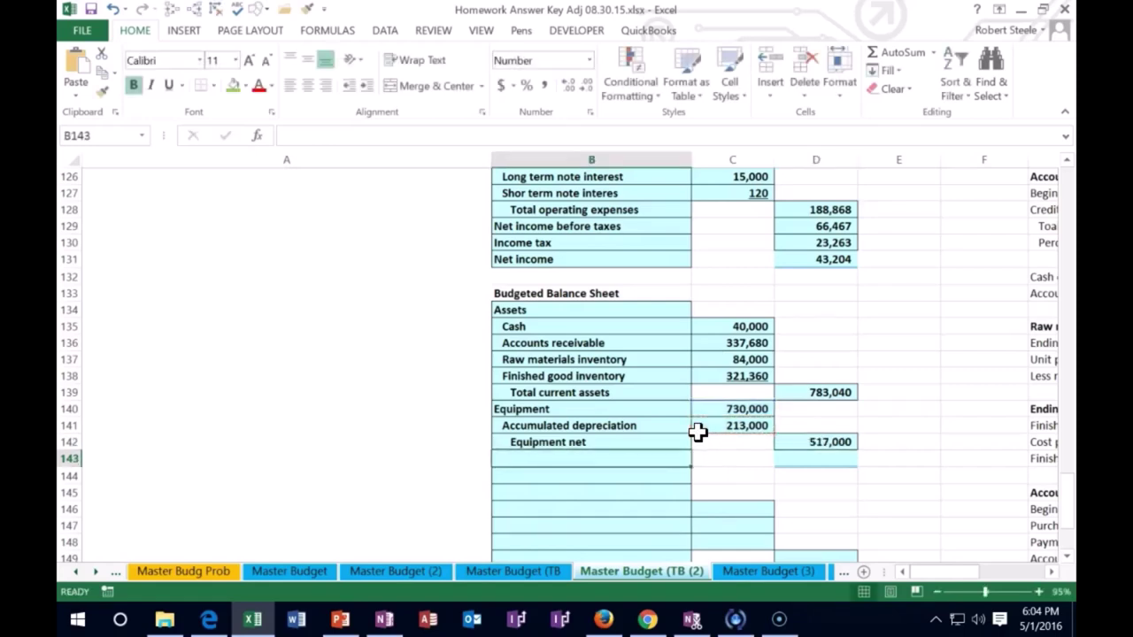
Add the label "Total assets" in B143, below Equipment net
{"action": "type", "text": "Total c"}
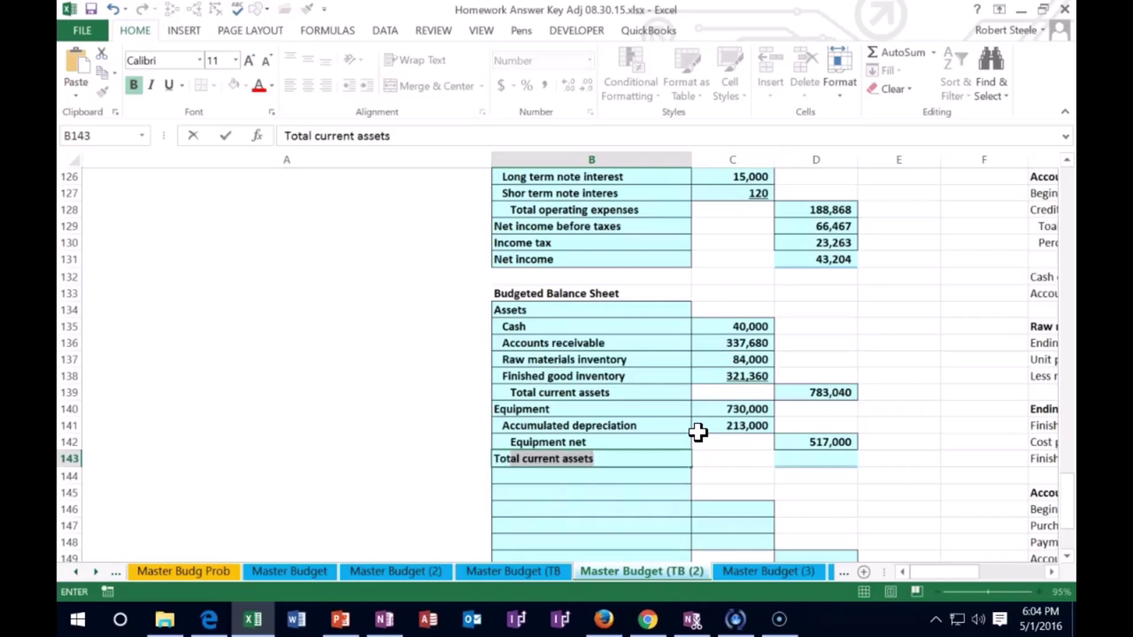
{"action": "key", "text": "BackSpace"}
{"action": "key", "text": "BackSpace"}
{"action": "type", "text": "assets"}
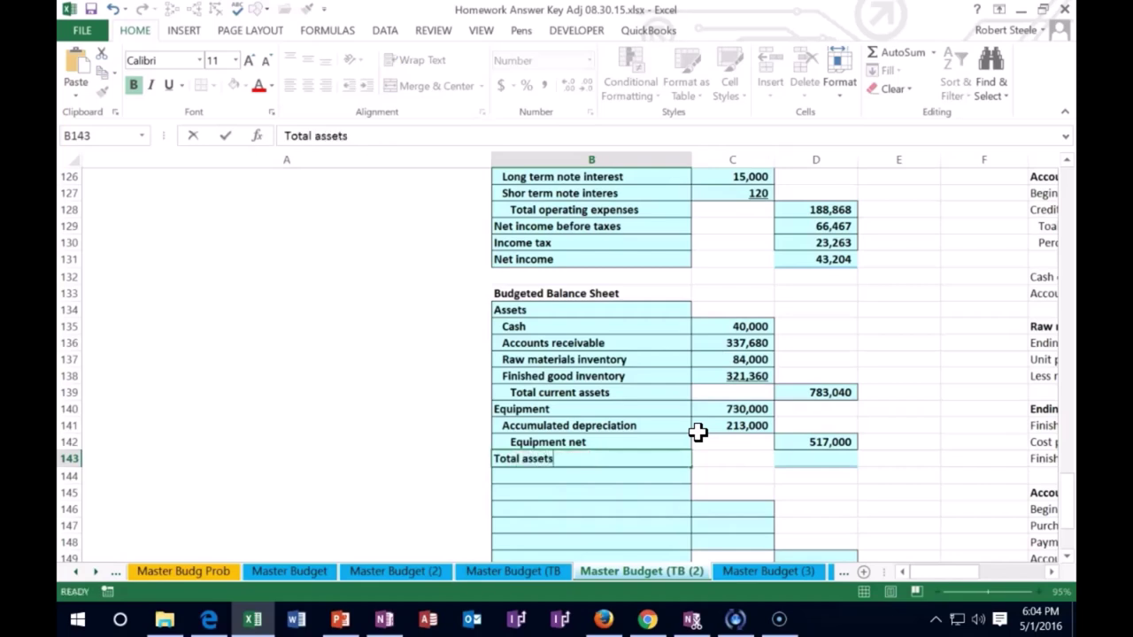
{"action": "key", "text": "Tab"}
Calculate total assets in D143 as total current assets plus net equipment with =D139+D142
{"action": "key", "text": "Tab"}
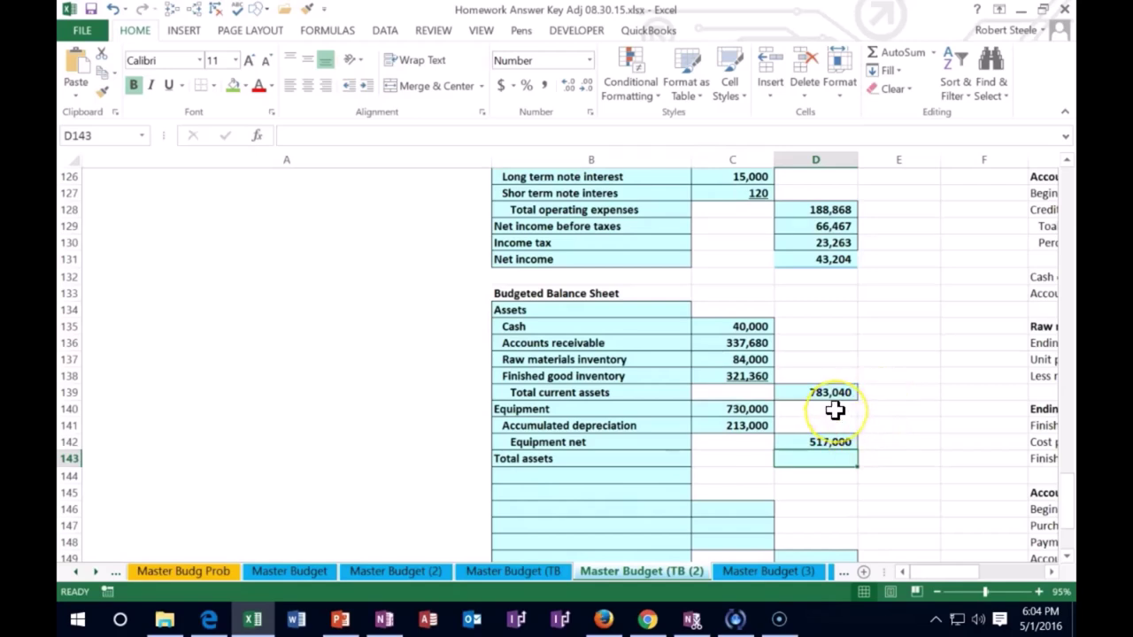
{"action": "type", "text": "="}
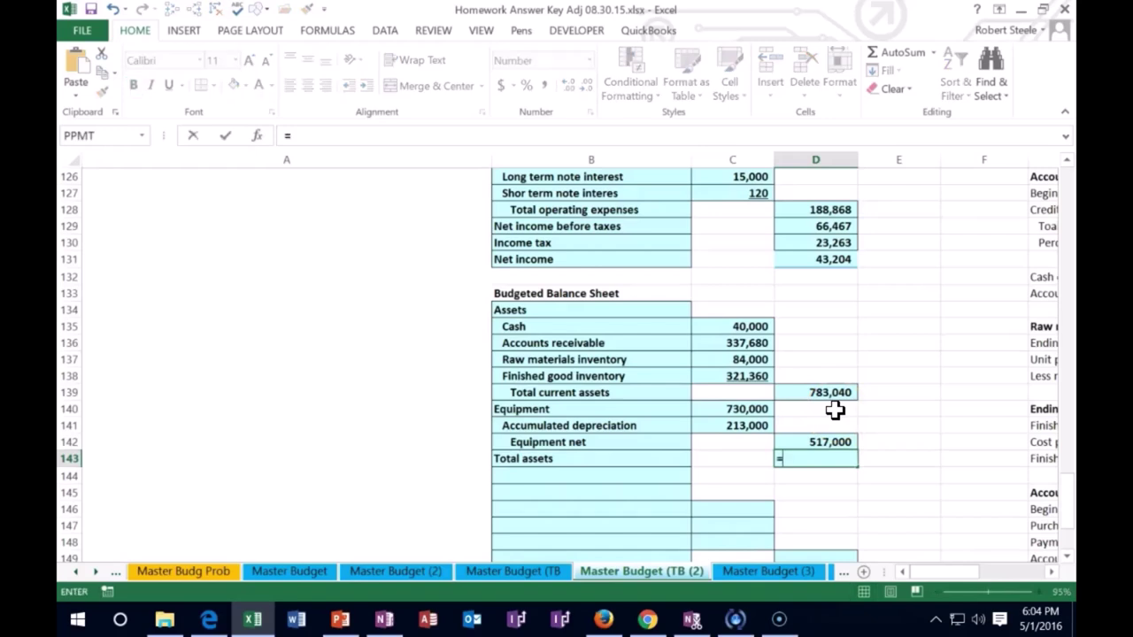
{"action": "left_click", "coordinate": [834, 392]}
{"action": "type", "text": "+"}
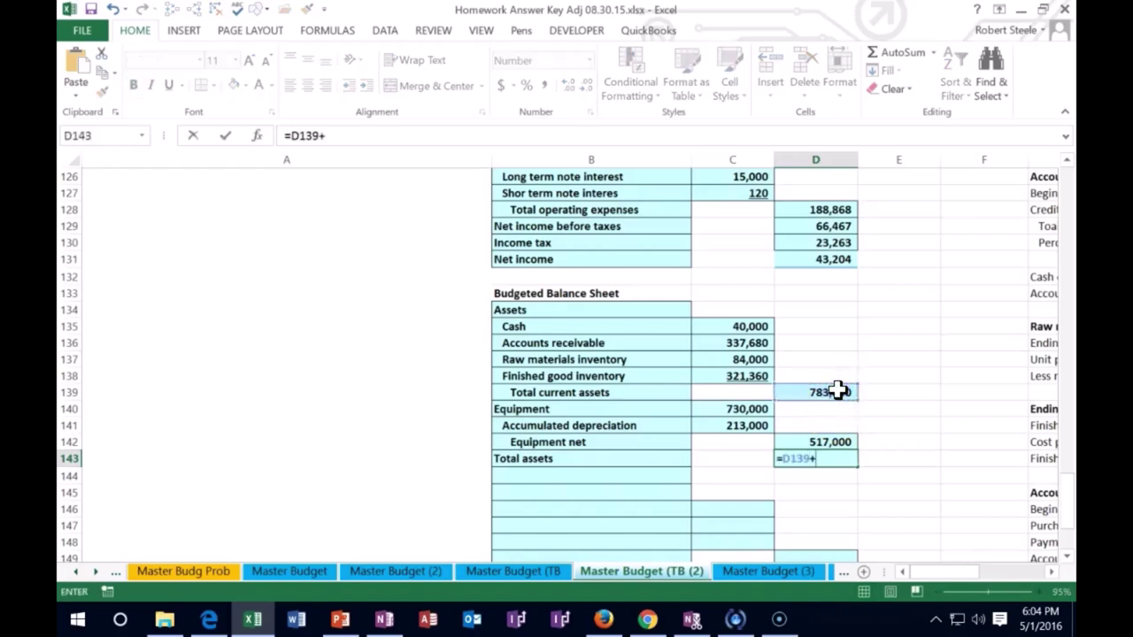
{"action": "left_click", "coordinate": [841, 442]}
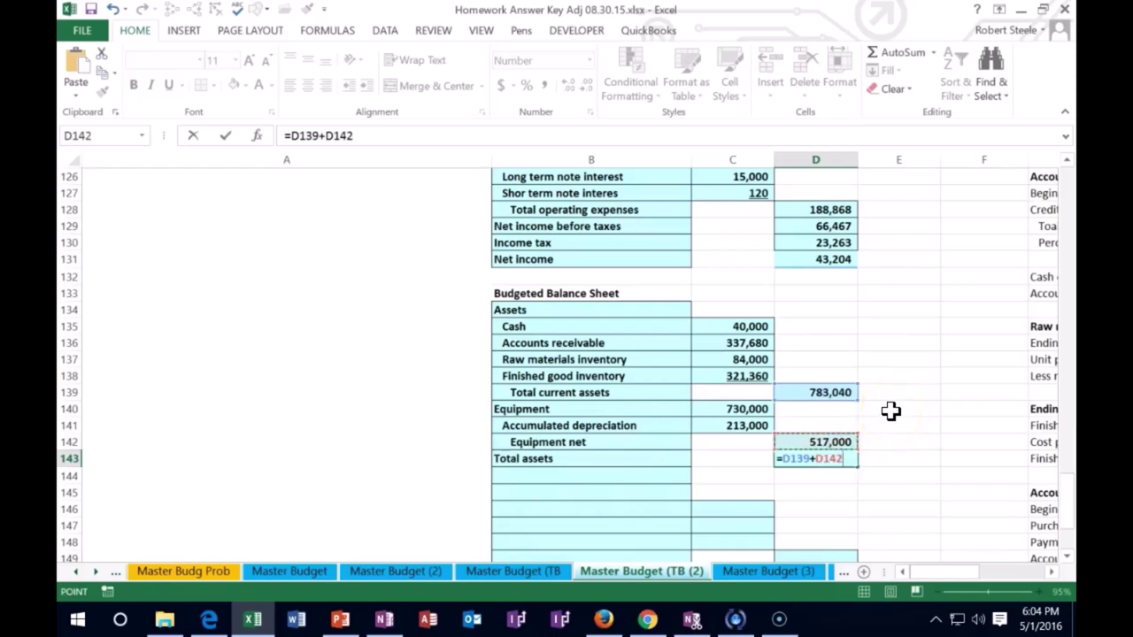
{"action": "key", "text": "Return"}
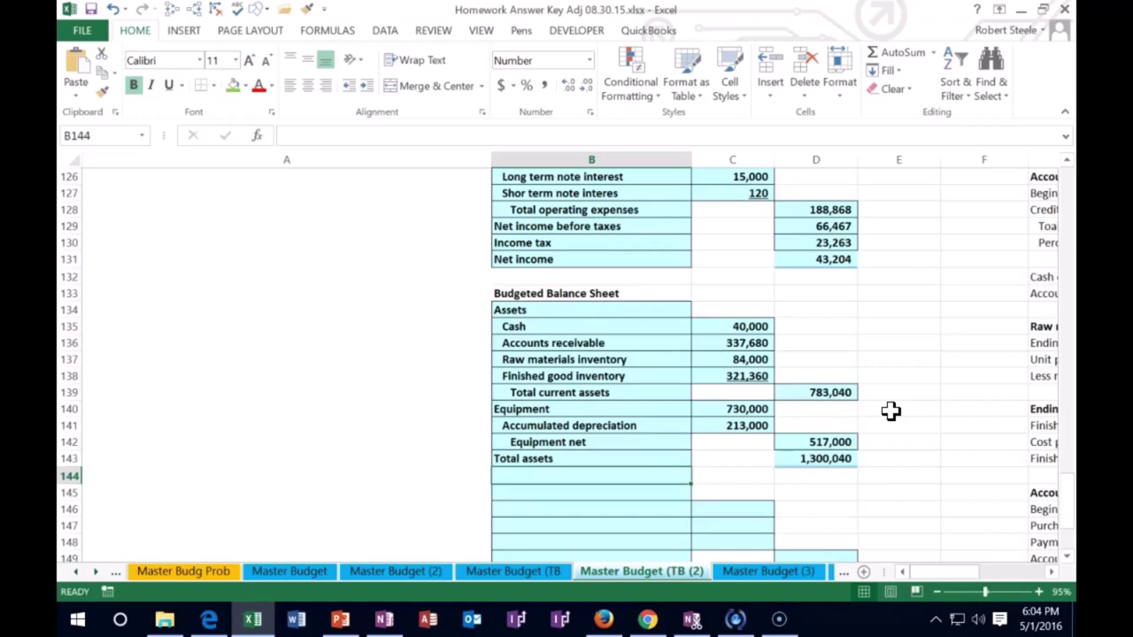
Add the headings "Liabilities and equity" in B144 and "Current liabilities" in B145
{"action": "type", "text": "Liabilite"}
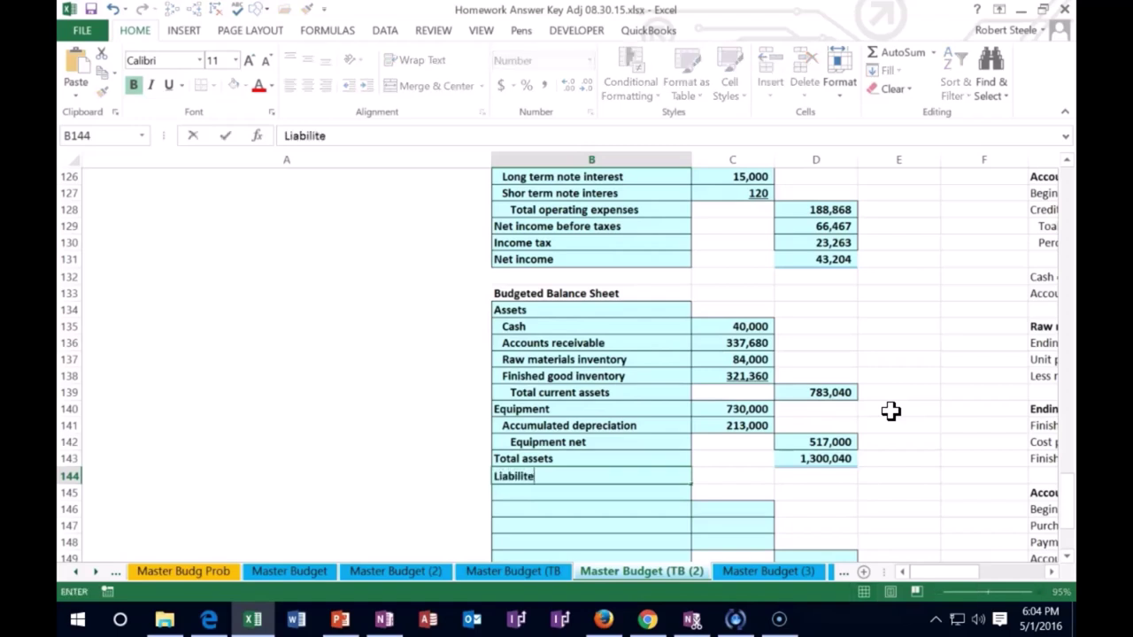
{"action": "key", "text": "BackSpace"}
{"action": "type", "text": "ies and equity"}
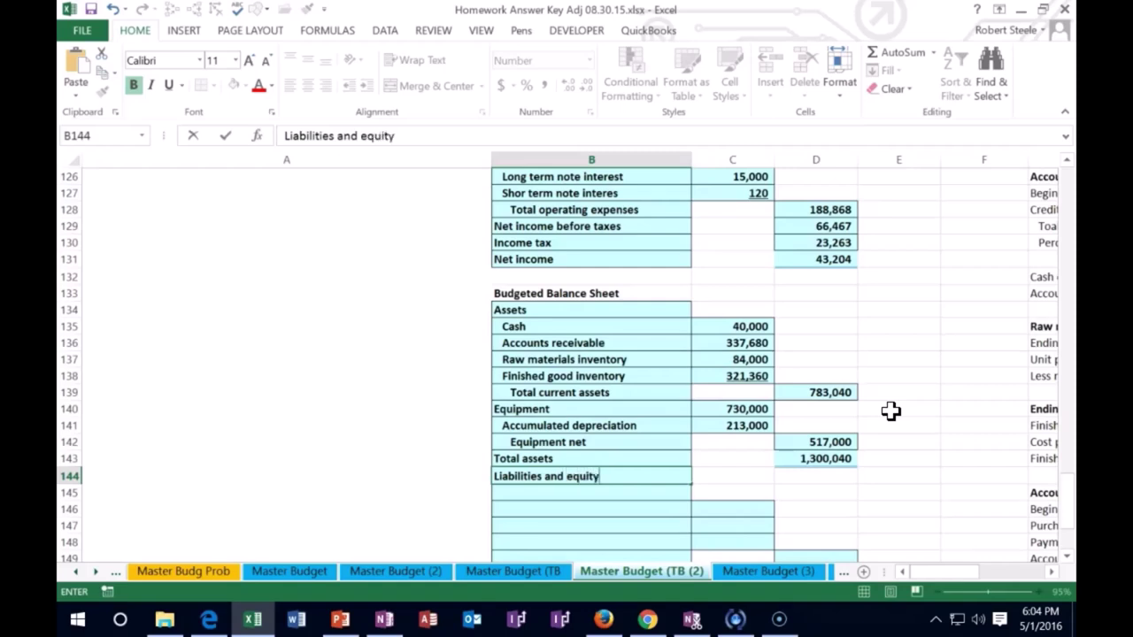
{"action": "key", "text": "Return"}
{"action": "key", "text": "Up"}
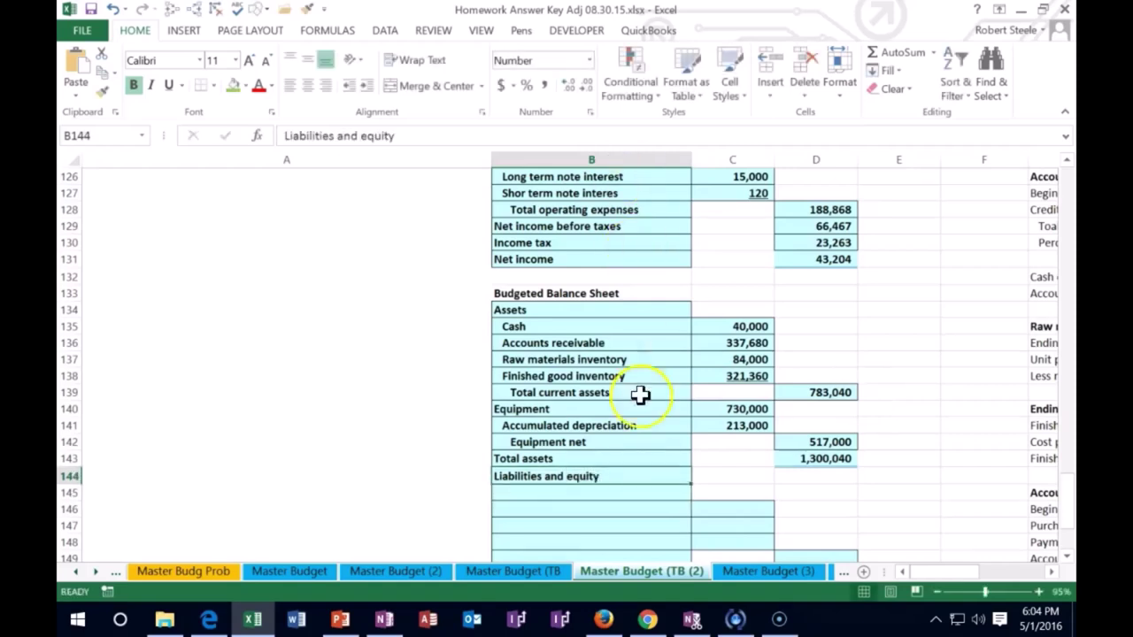
{"action": "left_click", "coordinate": [557, 492]}
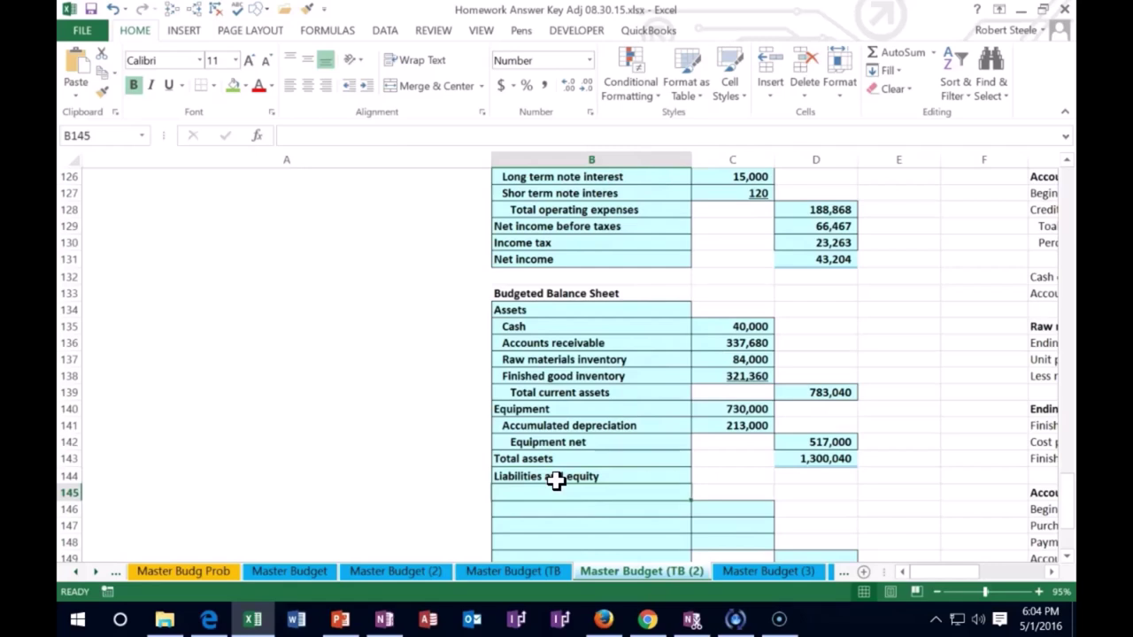
{"action": "type", "text": "Current"}
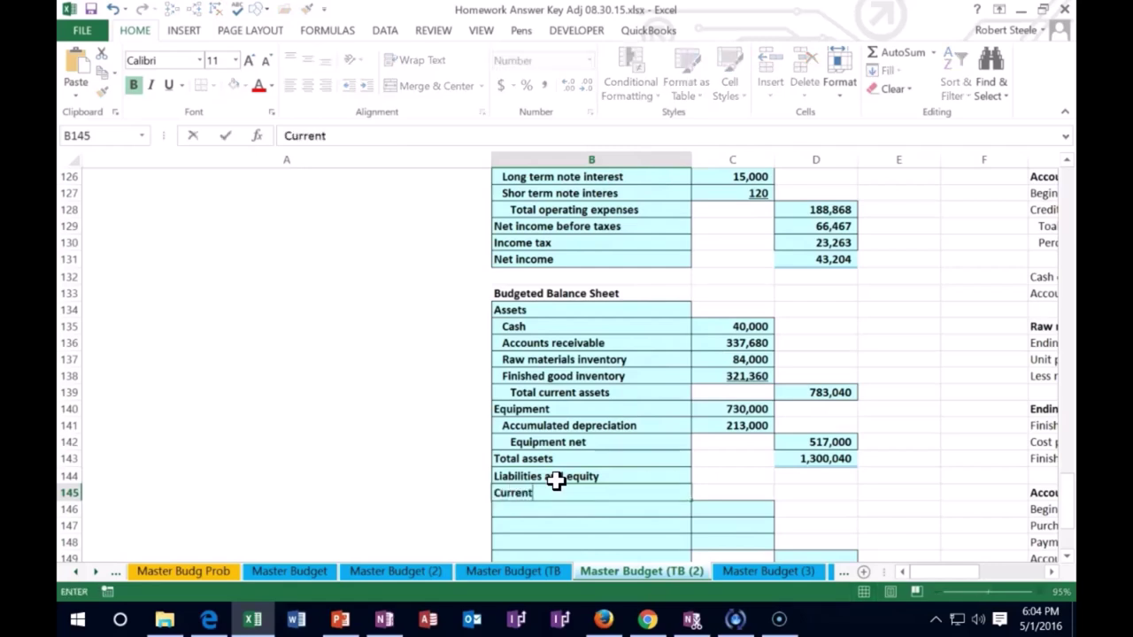
{"action": "type", "text": " liabilities"}
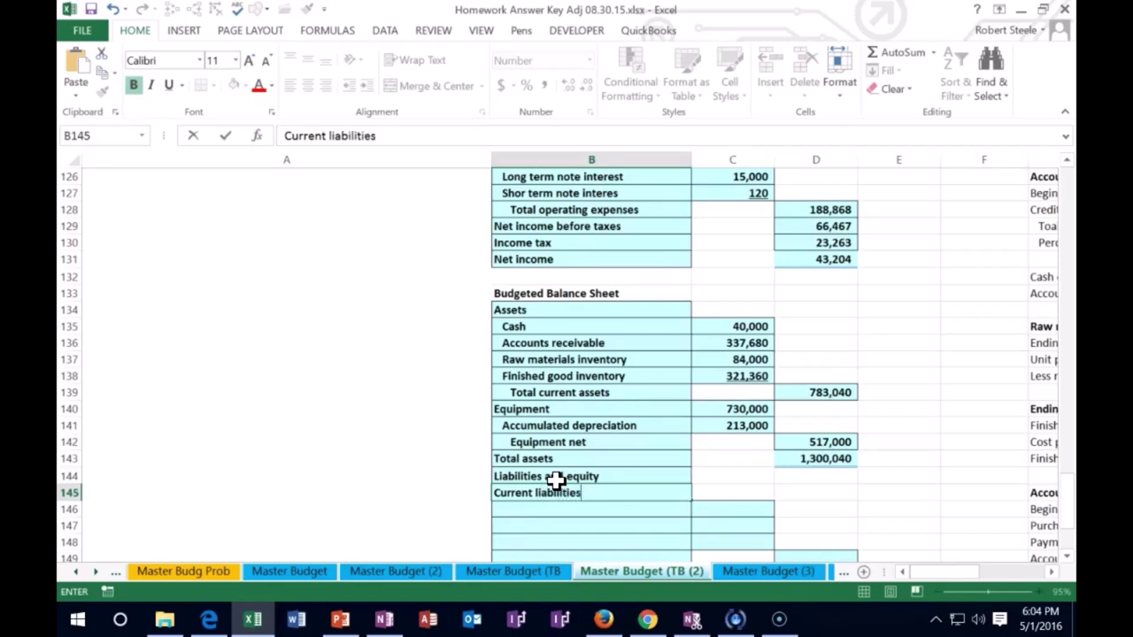
{"action": "key", "text": "Return"}
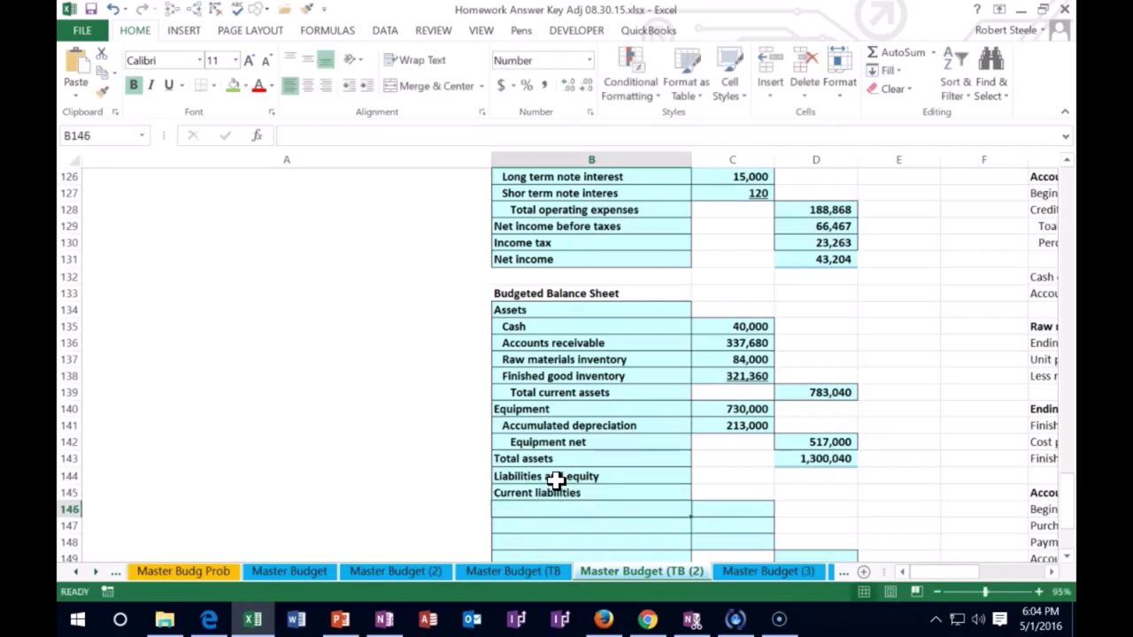
Add the label "Accounts payable" in B146 under the current liabilities heading
{"action": "type", "text": "Accounts"}
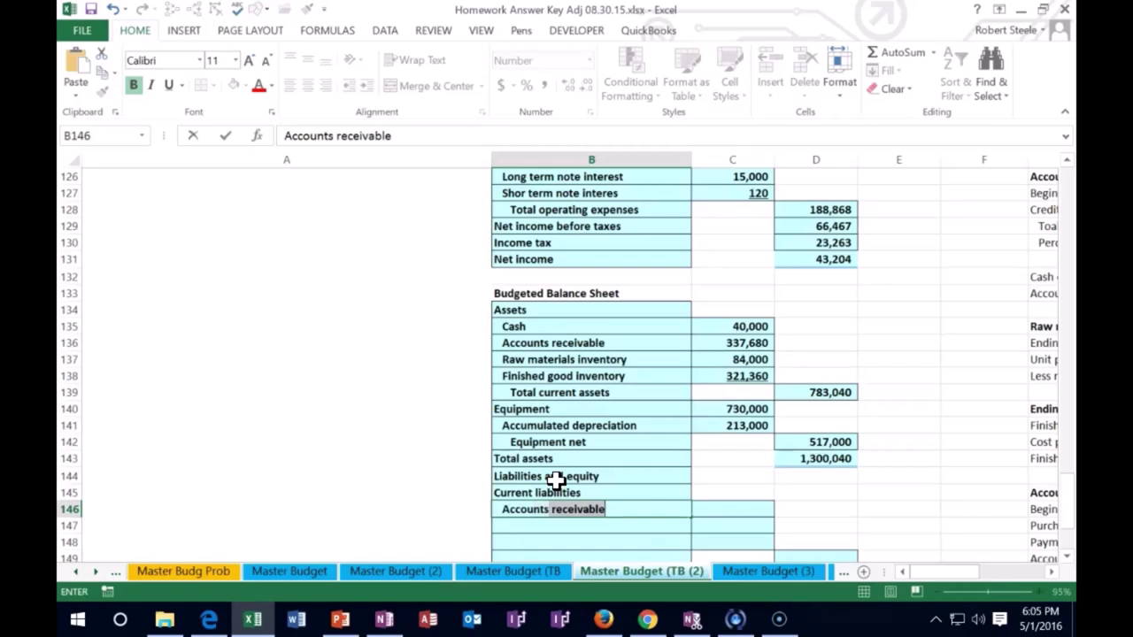
{"action": "type", "text": " payable"}
{"action": "key", "text": "Tab"}
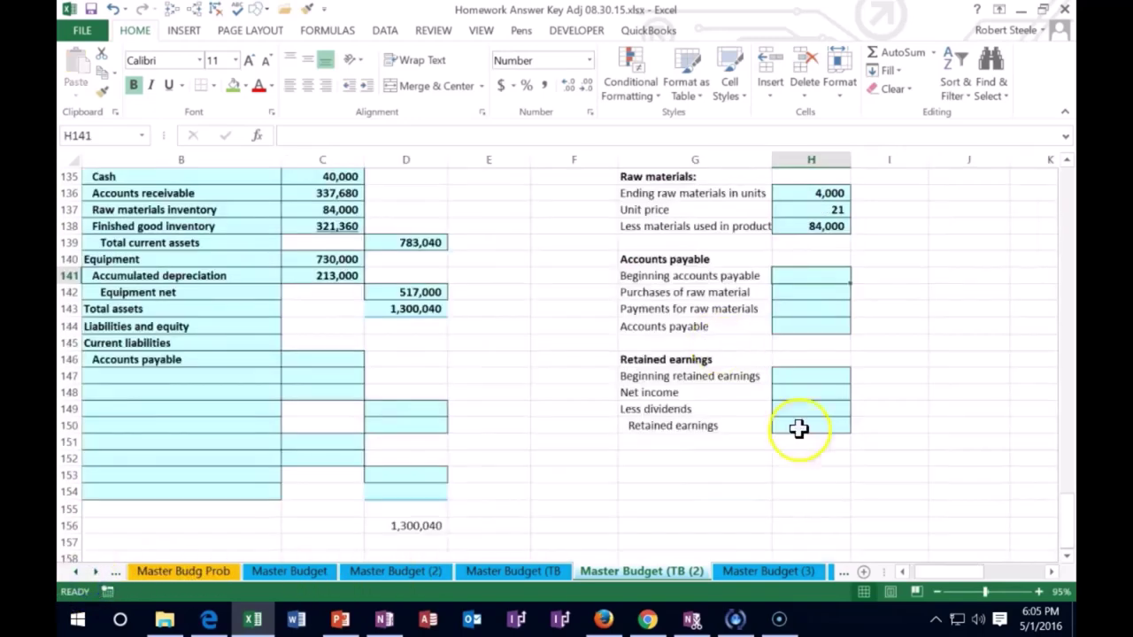
Enter the beginning accounts payable of 200500 from the 6/30 balance sheet in H141
{"action": "left_click_drag", "start_coordinate": [929, 570], "coordinate": [889, 571]}
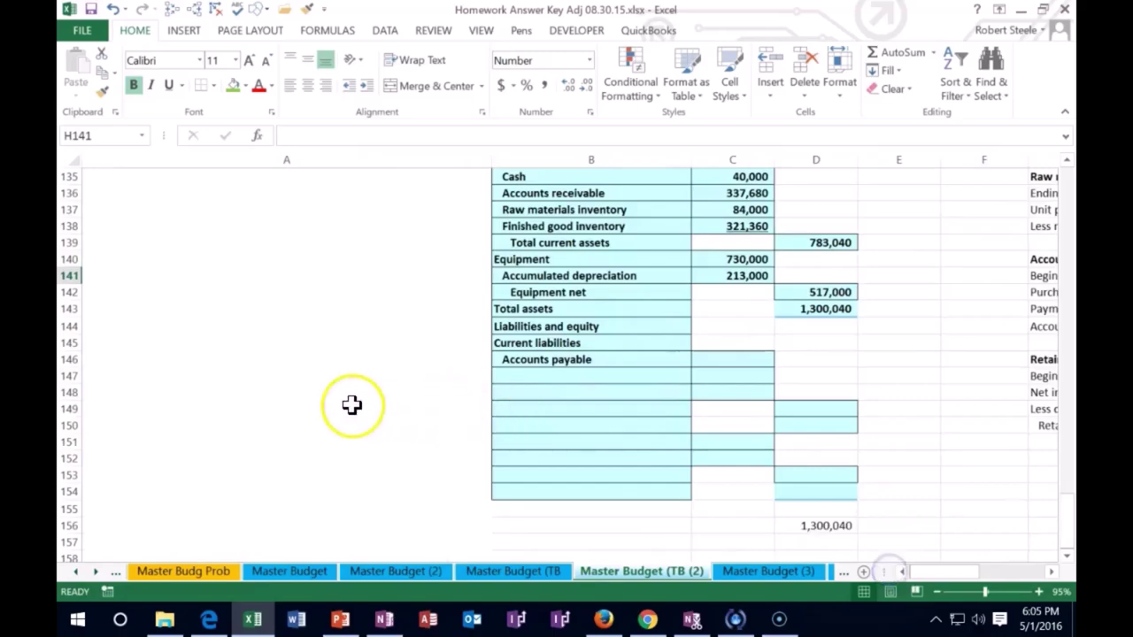
{"action": "scroll", "coordinate": [354, 398], "scroll_direction": "up", "scroll_amount": 20}
{"action": "scroll", "coordinate": [357, 392], "scroll_direction": "up", "scroll_amount": 20}
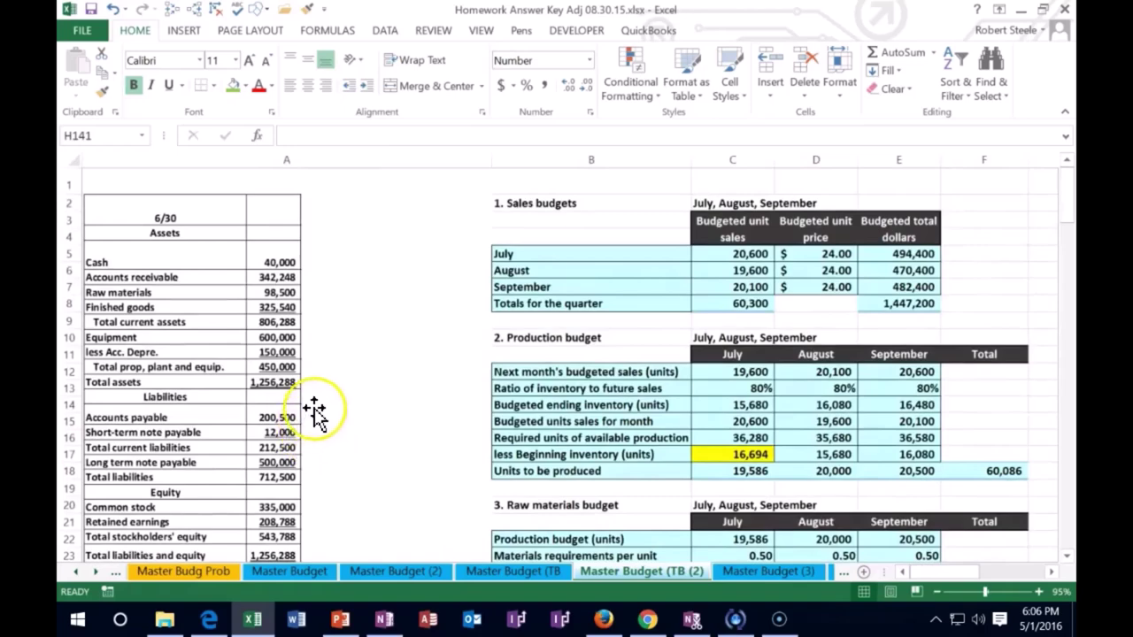
{"action": "type", "text": "200500"}
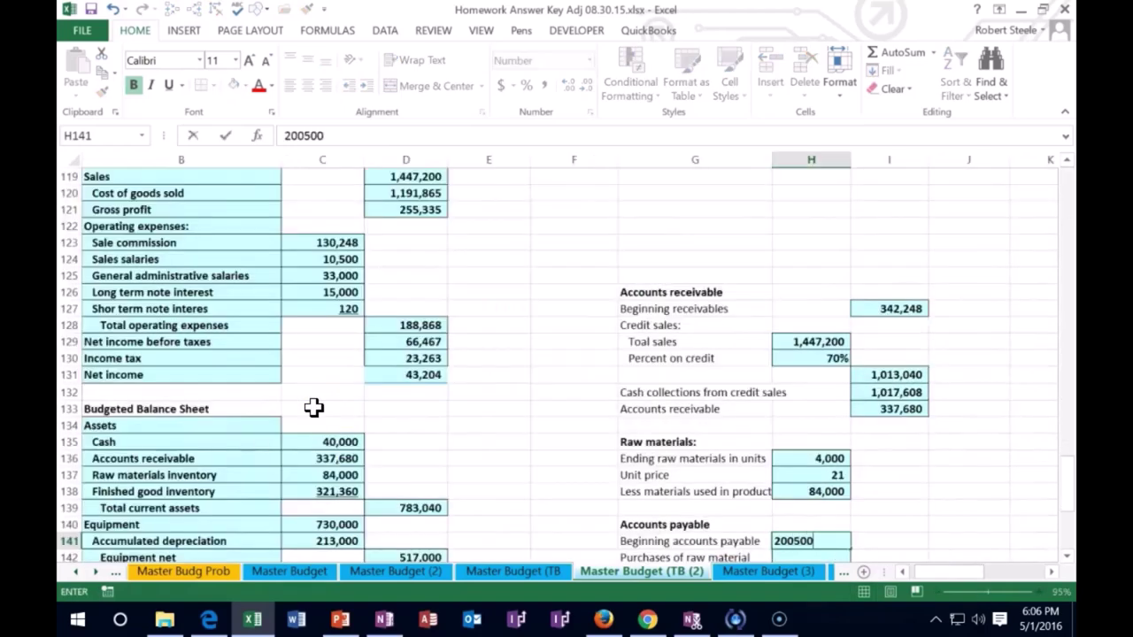
{"action": "key", "text": "Return"}
Link purchases of raw material in H142 to the total cost of direct material purchases with =F30
{"action": "scroll", "coordinate": [382, 377], "scroll_direction": "down", "scroll_amount": 4}
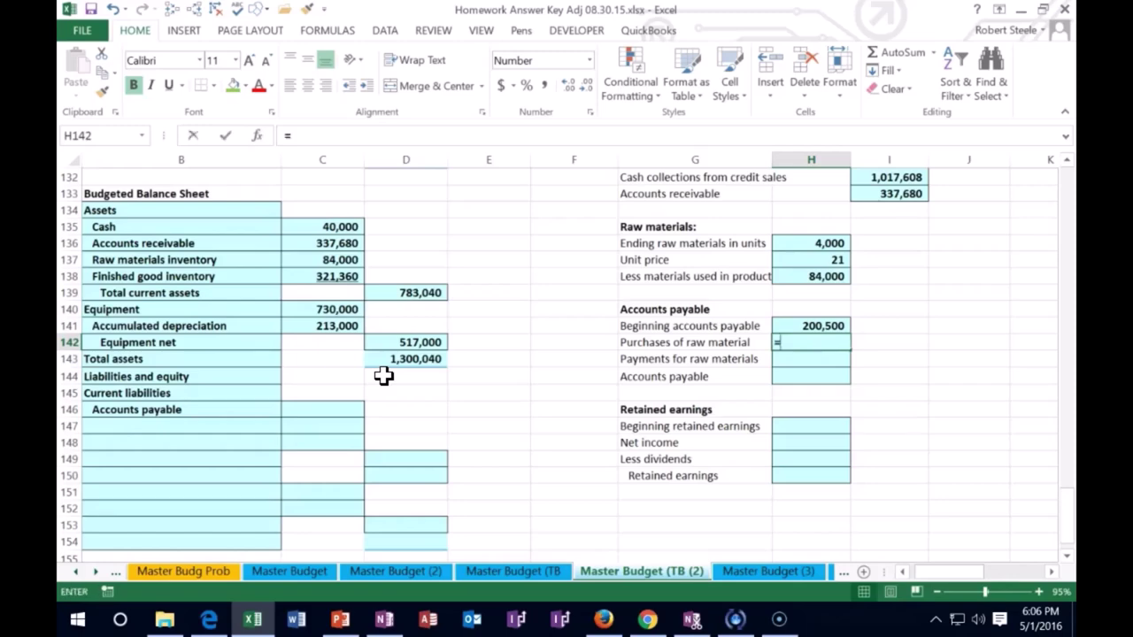
{"action": "type", "text": "="}
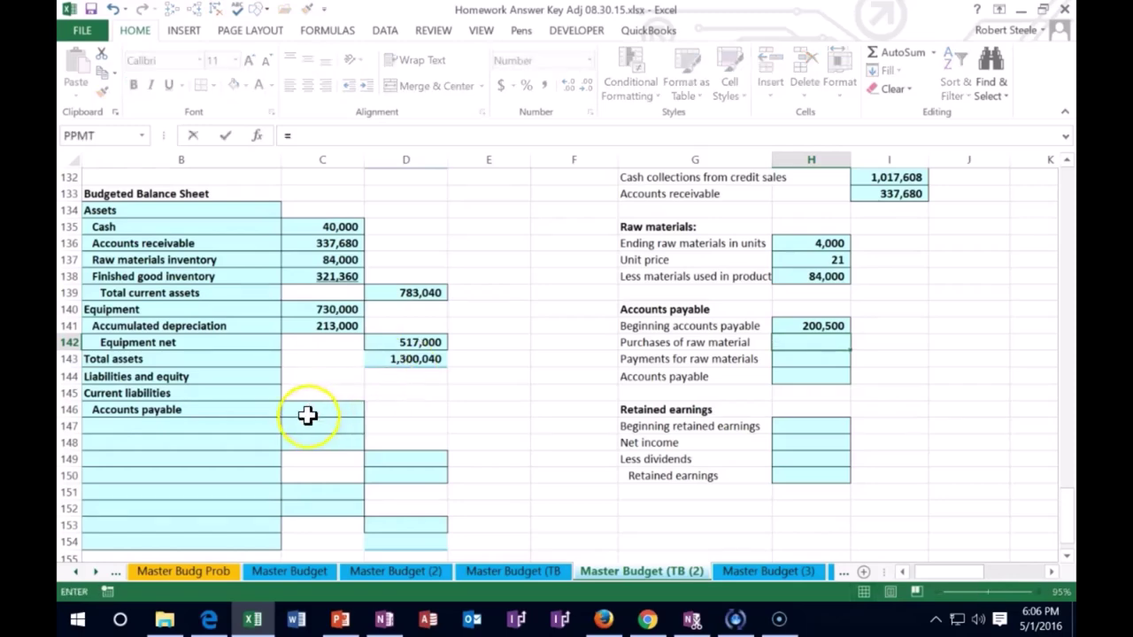
{"action": "scroll", "coordinate": [306, 407], "scroll_direction": "up", "scroll_amount": 15}
{"action": "scroll", "coordinate": [307, 397], "scroll_direction": "up", "scroll_amount": 17}
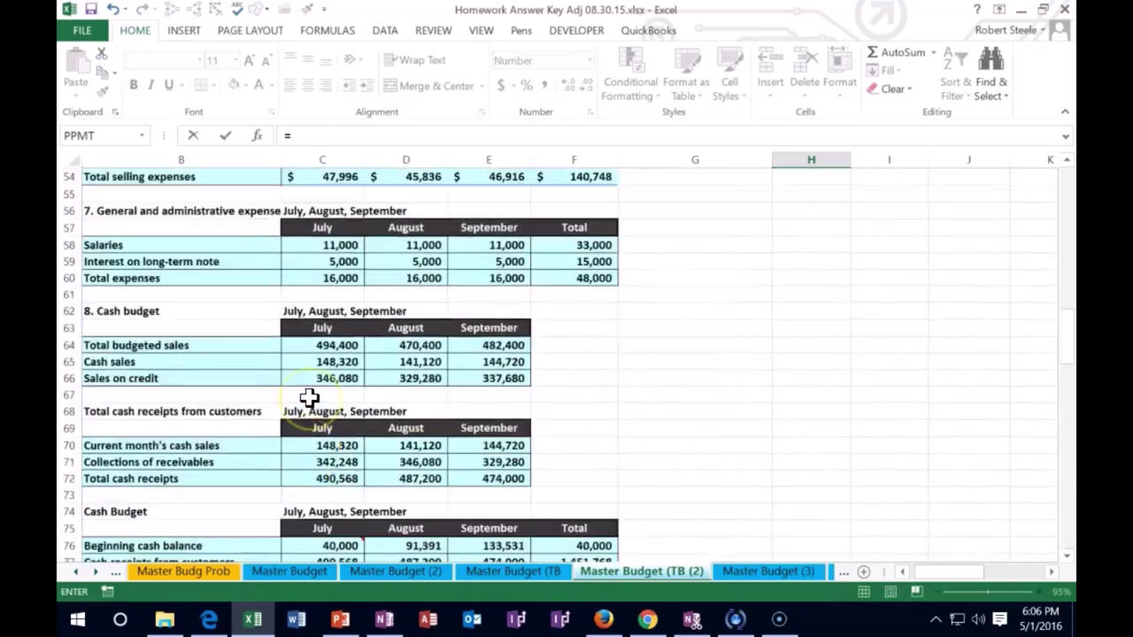
{"action": "scroll", "coordinate": [307, 397], "scroll_direction": "up", "scroll_amount": 8}
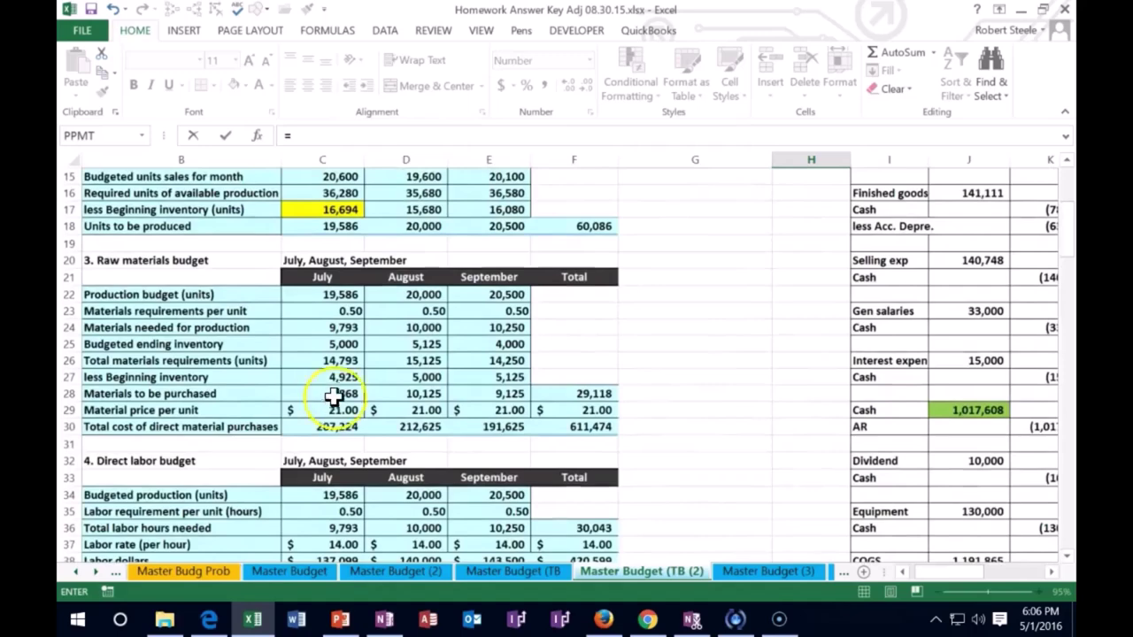
{"action": "left_click", "coordinate": [588, 426]}
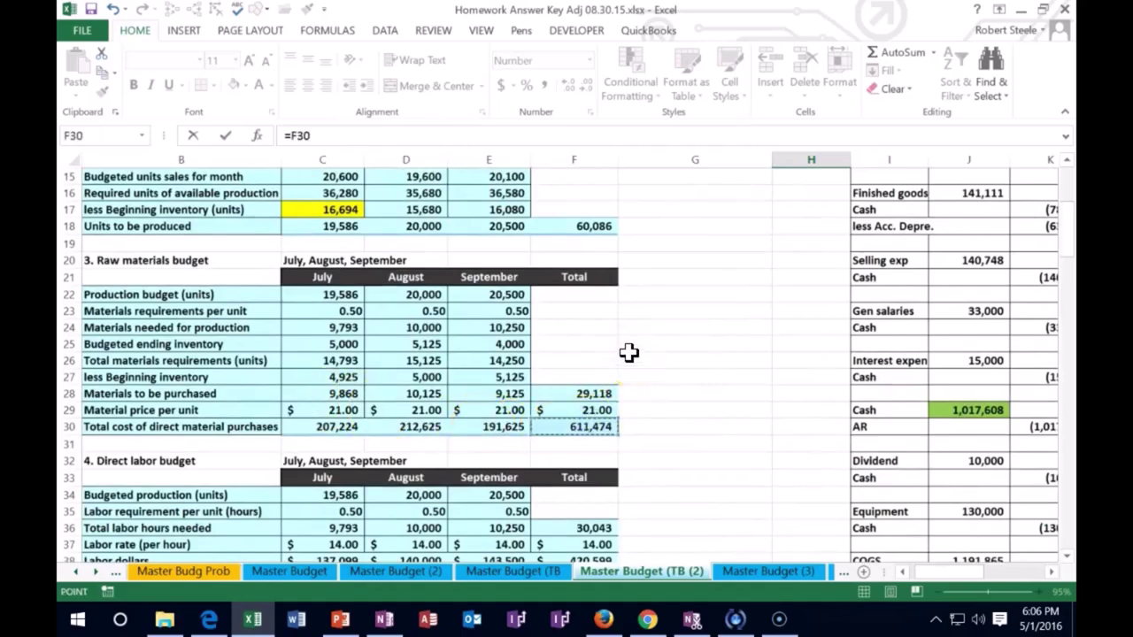
{"action": "key", "text": "Return"}
Calculate payments for raw materials in H143 by summing the cash budget's July to September raw material payments, C80:E80
{"action": "scroll", "coordinate": [616, 344], "scroll_direction": "down", "scroll_amount": 3}
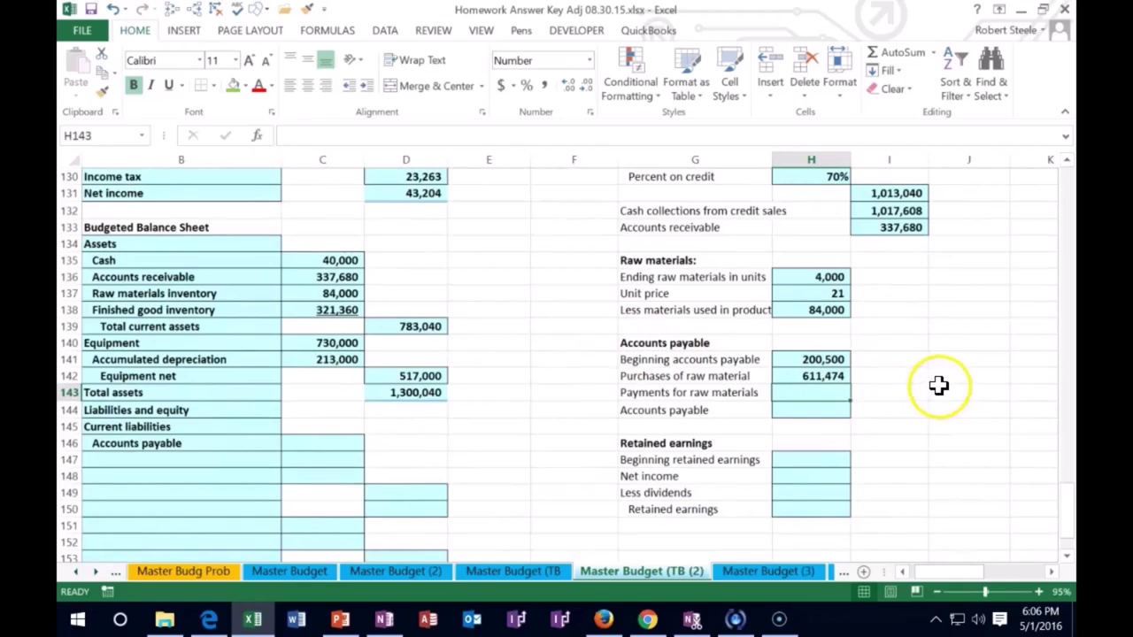
{"action": "type", "text": "=sum("}
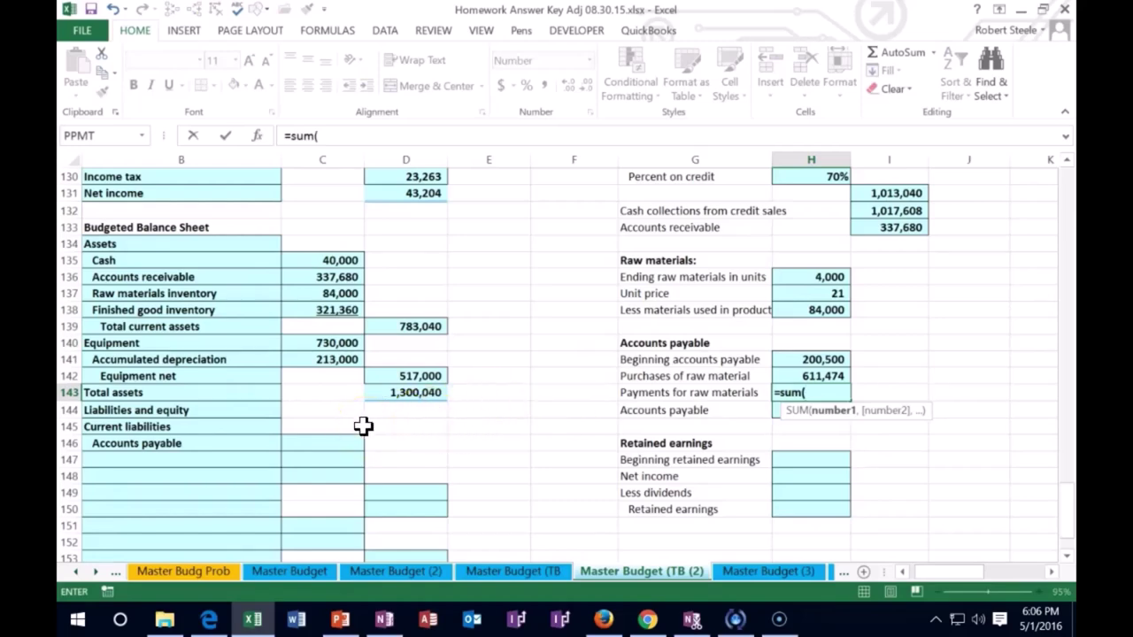
{"action": "scroll", "coordinate": [277, 452], "scroll_direction": "up", "scroll_amount": 7}
{"action": "scroll", "coordinate": [282, 453], "scroll_direction": "up", "scroll_amount": 8}
{"action": "scroll", "coordinate": [282, 446], "scroll_direction": "up", "scroll_amount": 5}
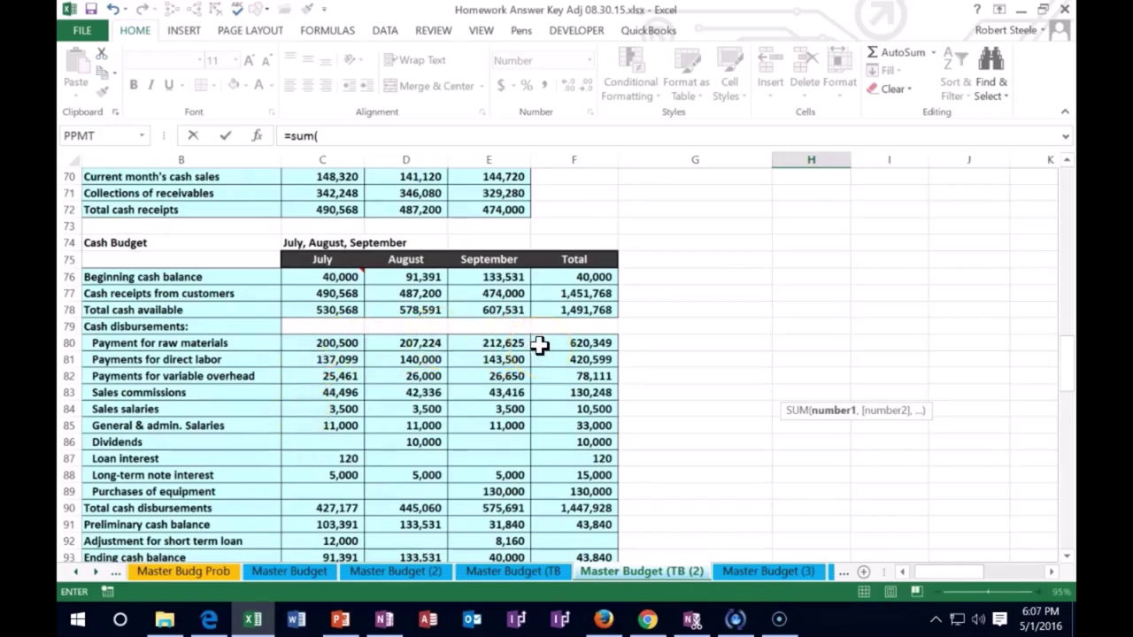
{"action": "left_click_drag", "start_coordinate": [329, 346], "coordinate": [470, 345]}
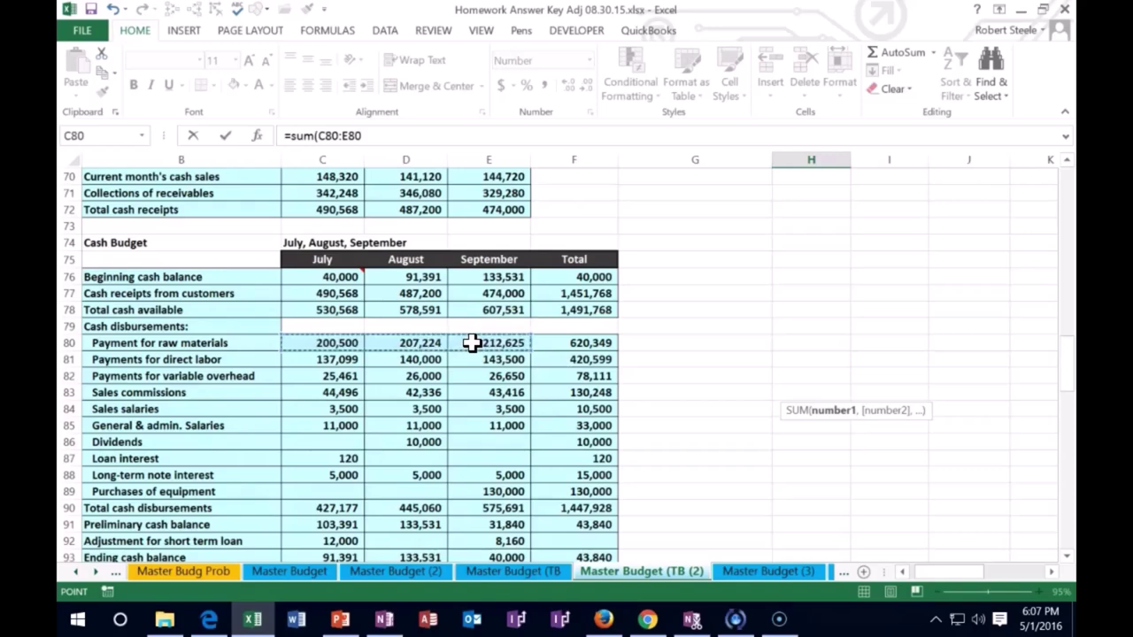
{"action": "key", "text": "Return"}
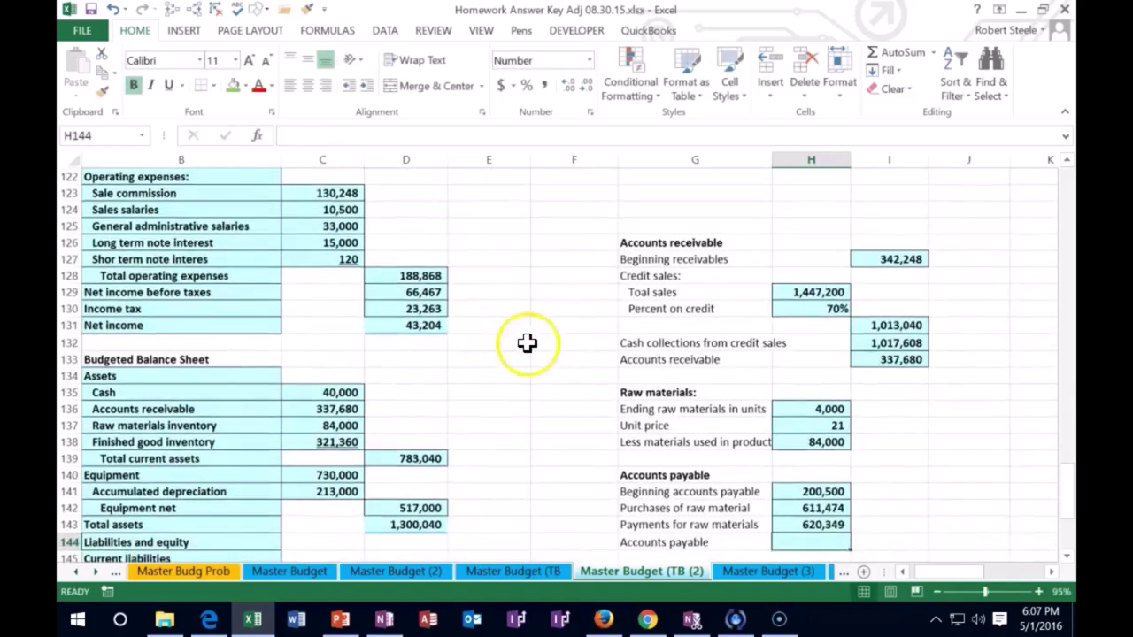
Calculate ending accounts payable in H144 as beginning balance plus purchases less payments with =H141+H142-H143
{"action": "scroll", "coordinate": [527, 344], "scroll_direction": "down", "scroll_amount": 3}
{"action": "scroll", "coordinate": [527, 342], "scroll_direction": "down", "scroll_amount": 1}
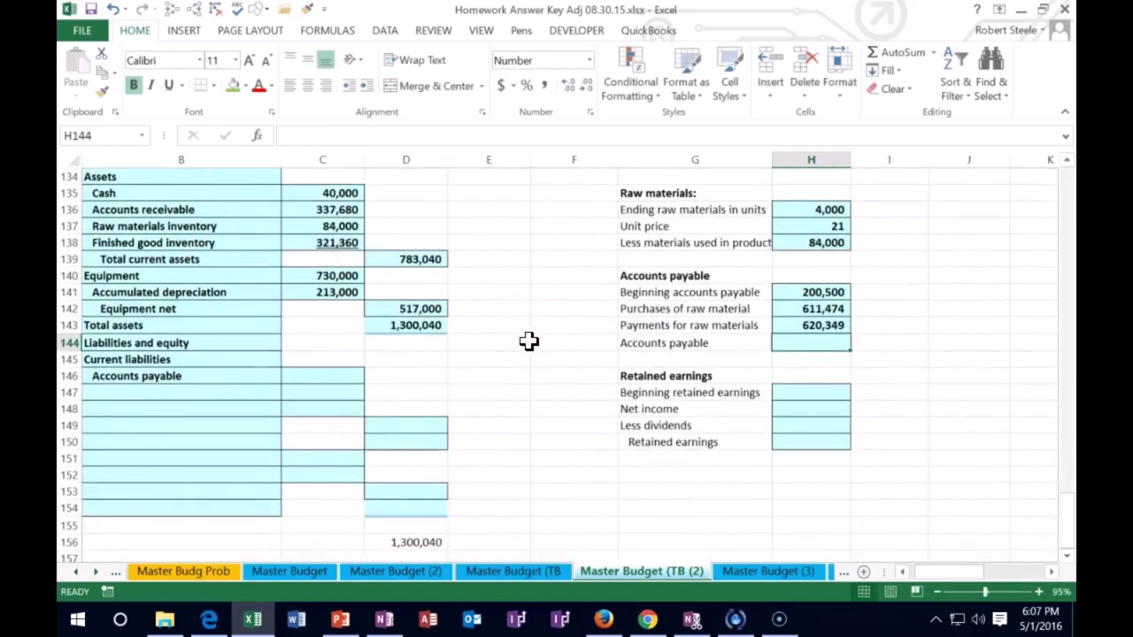
{"action": "type", "text": "="}
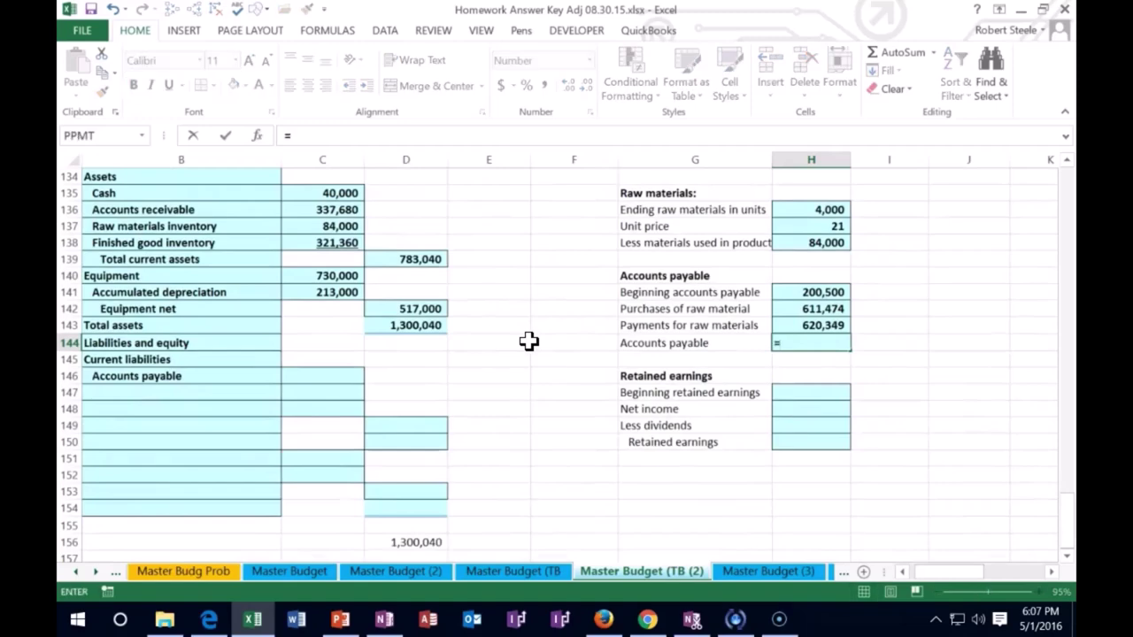
{"action": "left_click", "coordinate": [781, 293]}
{"action": "type", "text": "+"}
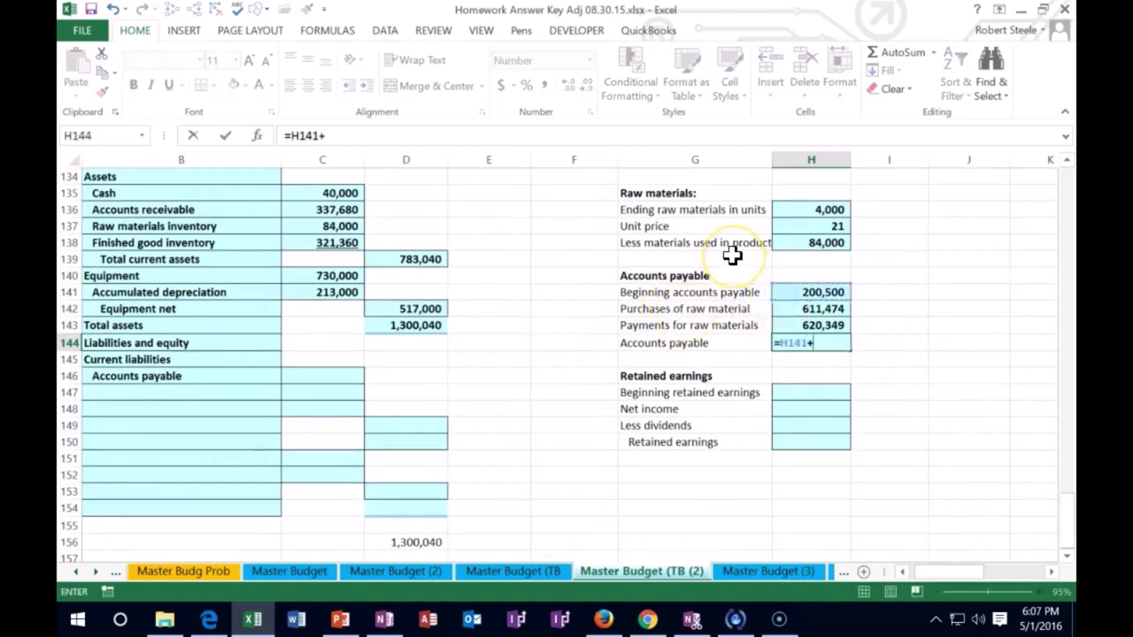
{"action": "left_click", "coordinate": [802, 308]}
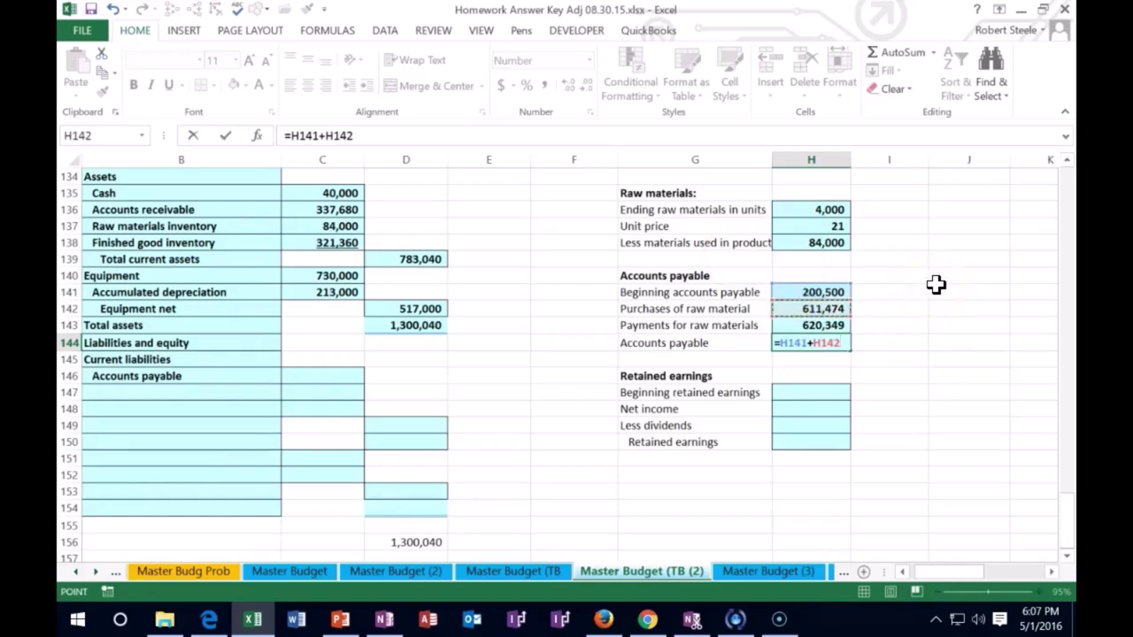
{"action": "left_click", "coordinate": [841, 325]}
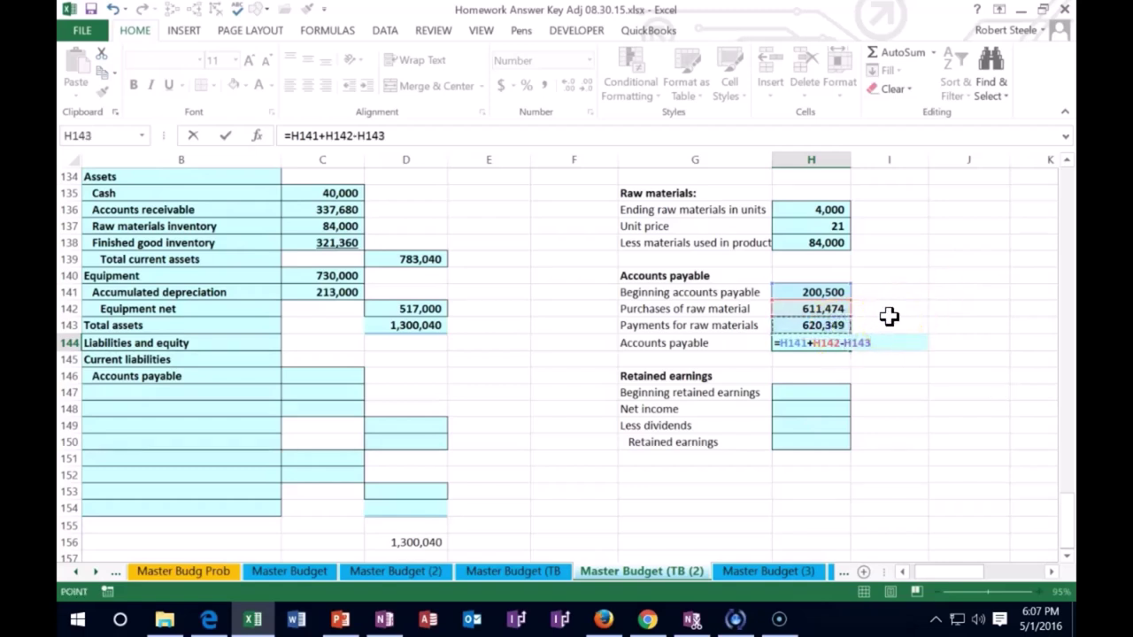
{"action": "key", "text": "Return"}
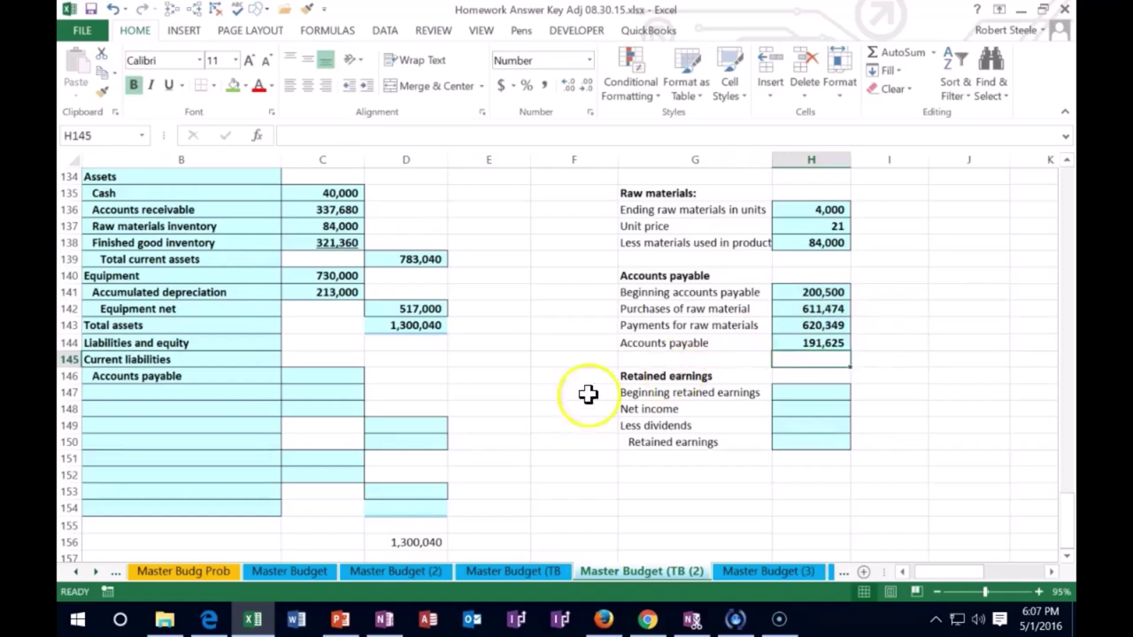
Link accounts payable on the balance sheet in C146 to the supporting schedule with =H144
{"action": "left_click", "coordinate": [330, 377]}
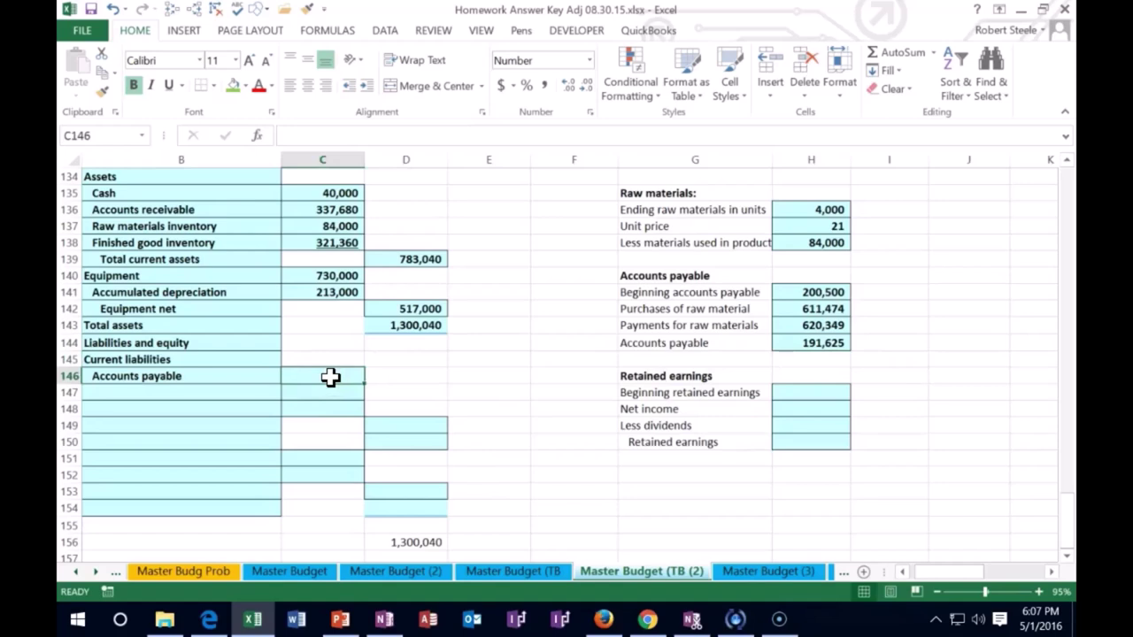
{"action": "type", "text": "="}
{"action": "key", "text": "Right"}
{"action": "key", "text": "Right"}
{"action": "key", "text": "Right"}
{"action": "key", "text": "Right"}
{"action": "key", "text": "Right"}
{"action": "key", "text": "Right"}
{"action": "key", "text": "Up"}
{"action": "key", "text": "Up"}
{"action": "key", "text": "Left"}
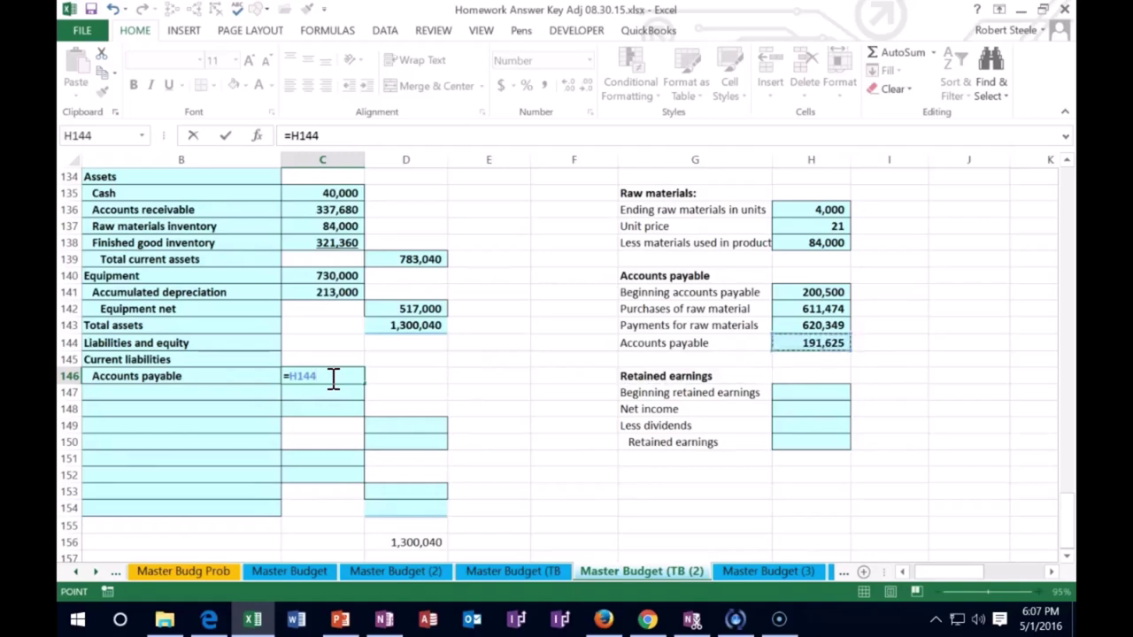
{"action": "key", "text": "Return"}
Add the label "Short term loan payable" in B147 and link C147 to September's short term loan adjustment with =E92
{"action": "key", "text": "Left"}
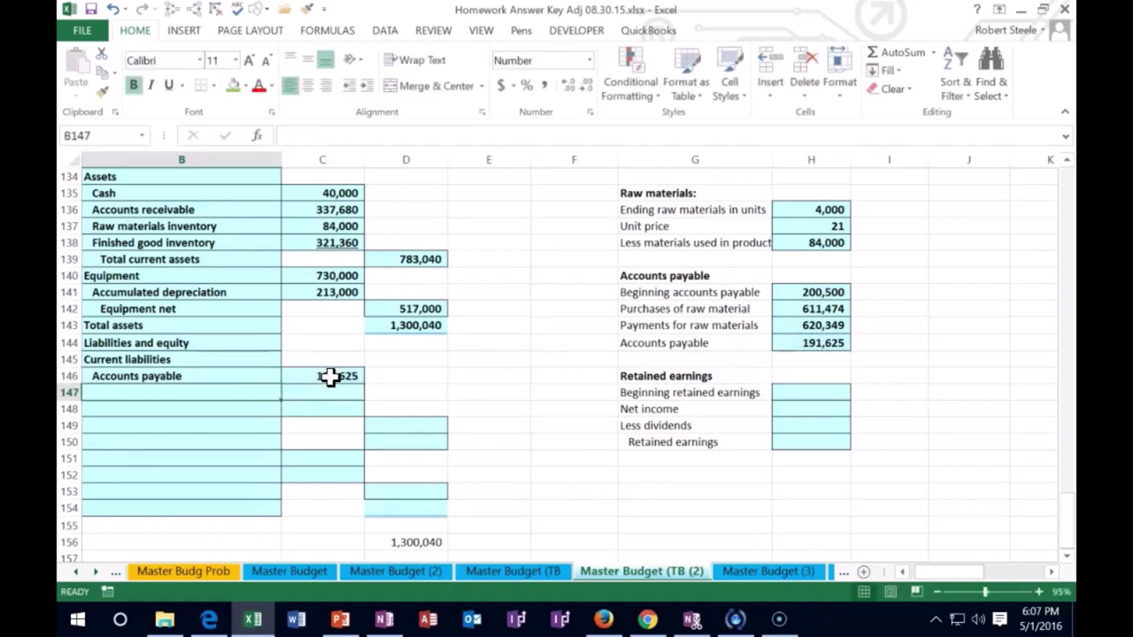
{"action": "type", "text": "Short term loan payable"}
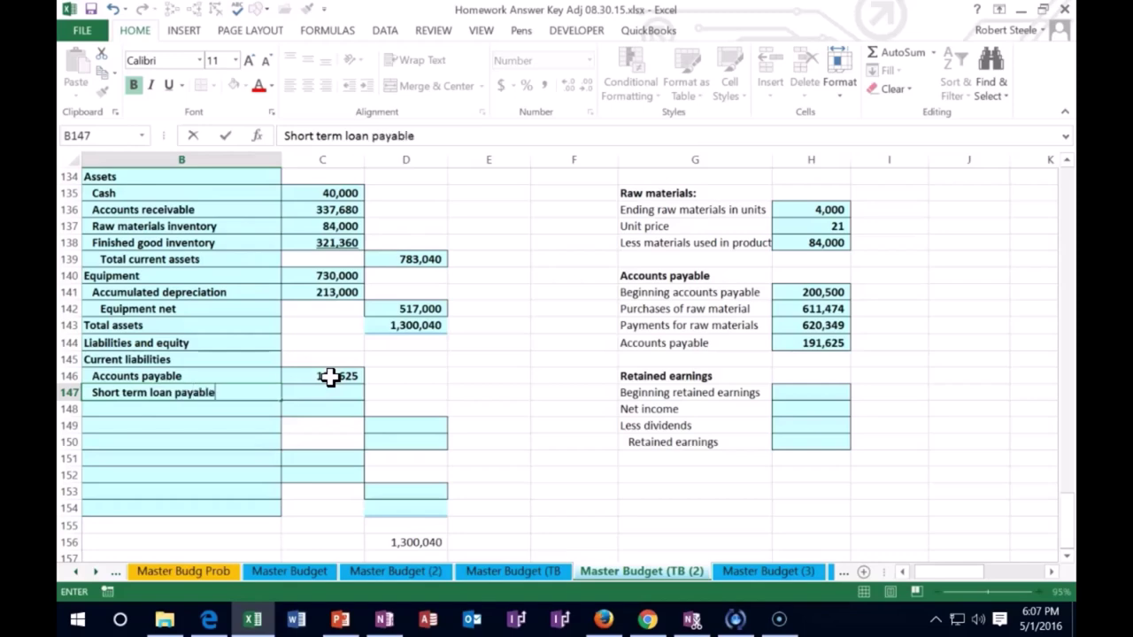
{"action": "key", "text": "Tab"}
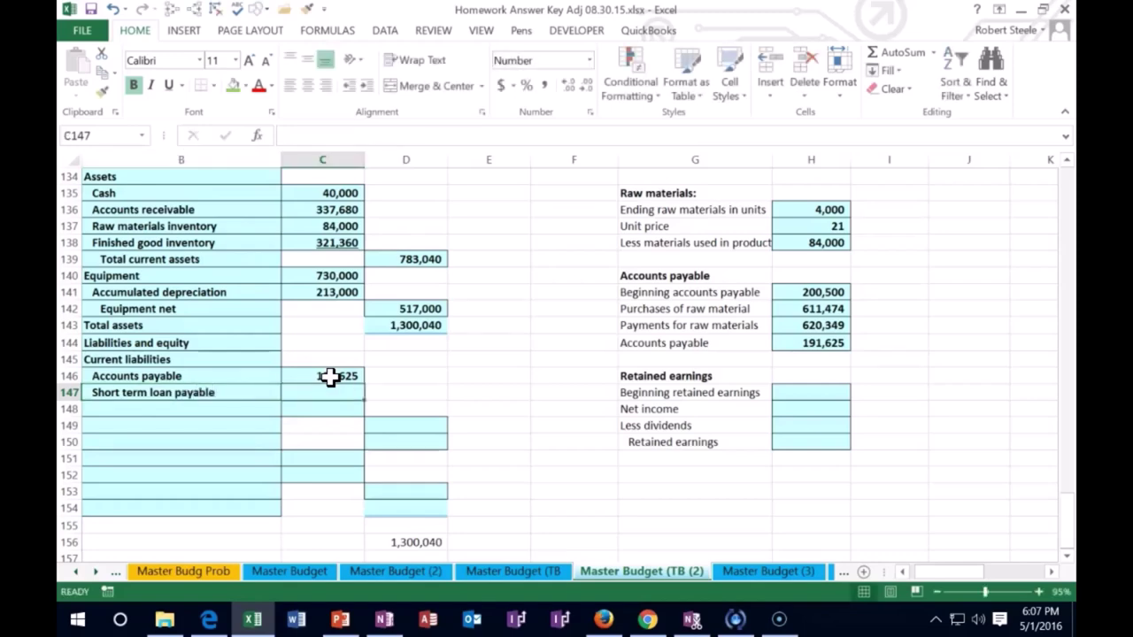
{"action": "type", "text": "="}
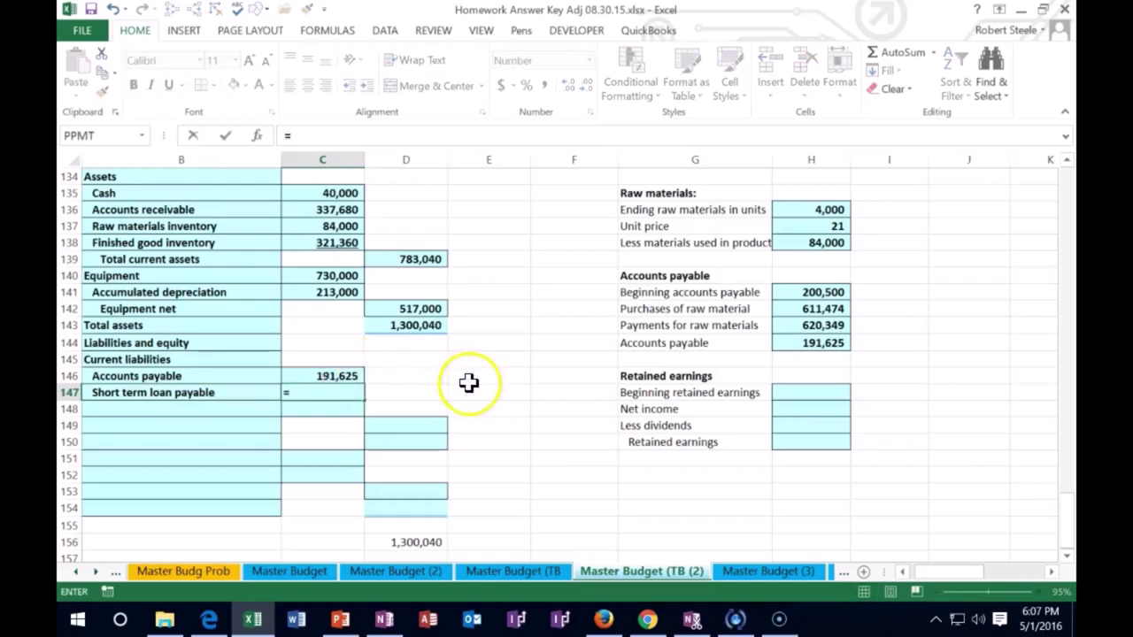
{"action": "scroll", "coordinate": [467, 379], "scroll_direction": "up", "scroll_amount": 7}
{"action": "scroll", "coordinate": [476, 382], "scroll_direction": "up", "scroll_amount": 4}
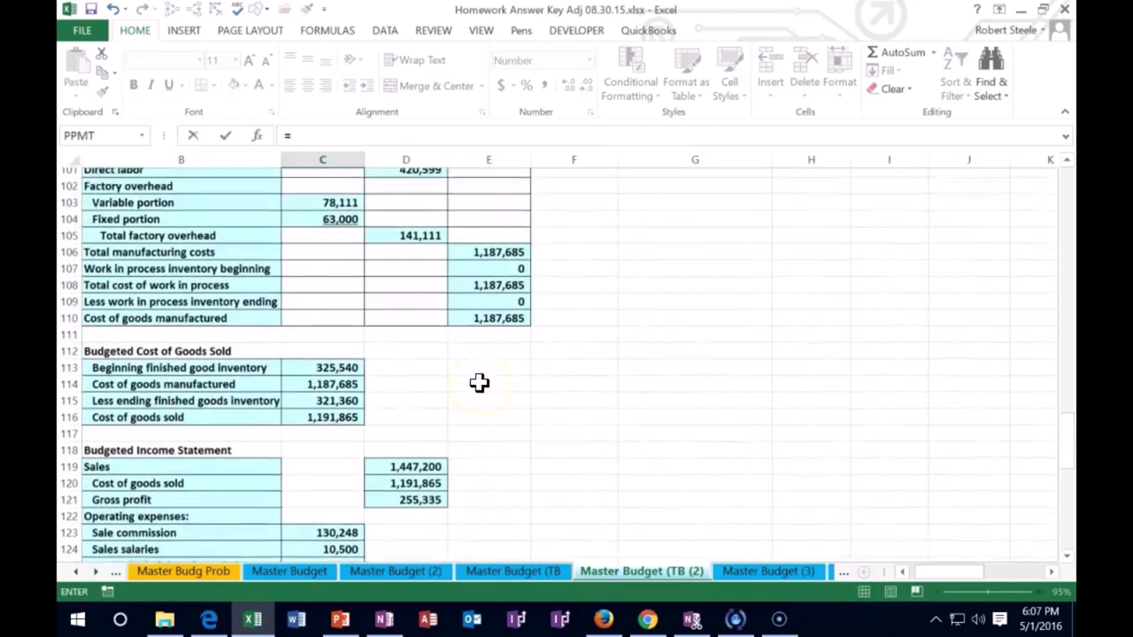
{"action": "scroll", "coordinate": [479, 383], "scroll_direction": "up", "scroll_amount": 5}
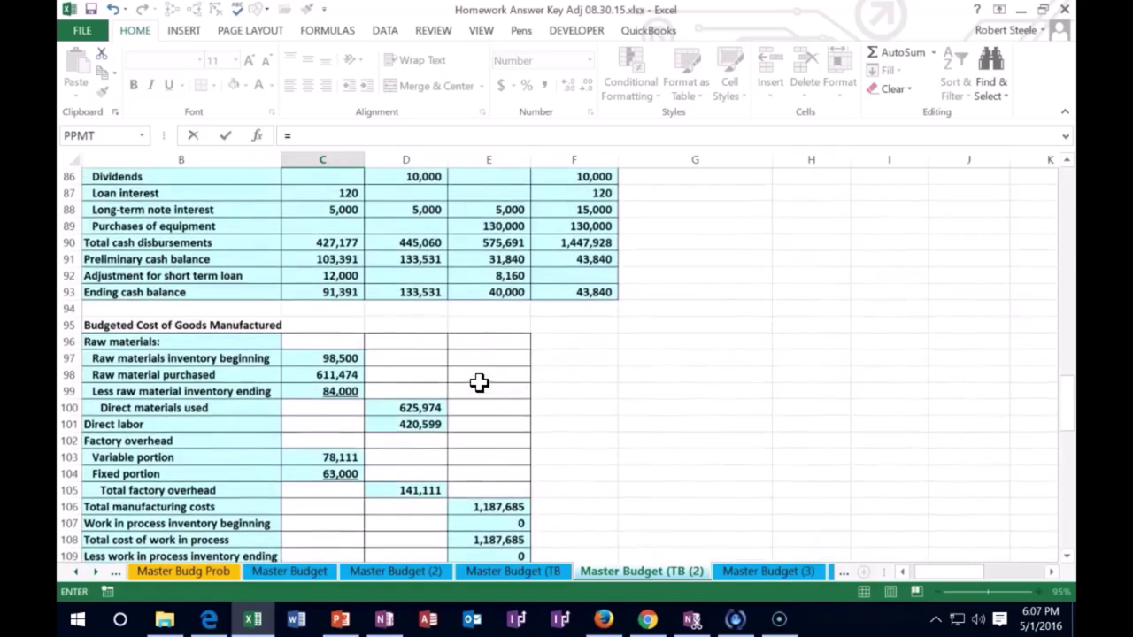
{"action": "left_click", "coordinate": [492, 276]}
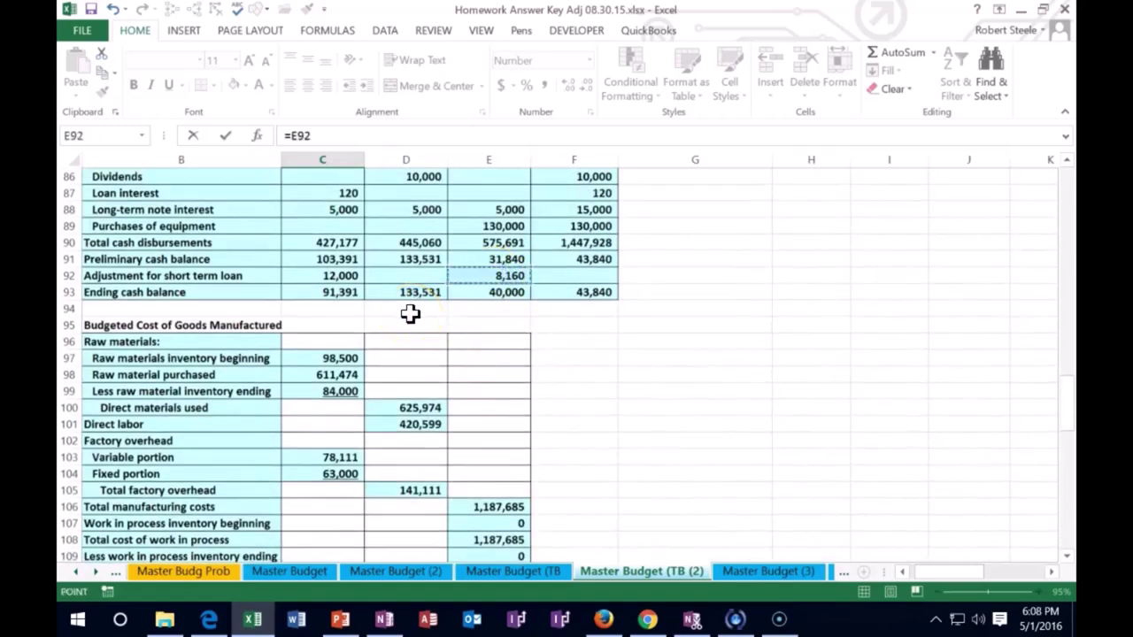
{"action": "key", "text": "Return"}
Add the label "Income taxes payable" in B148, below the short term loan
{"action": "scroll", "coordinate": [411, 314], "scroll_direction": "down", "scroll_amount": 2}
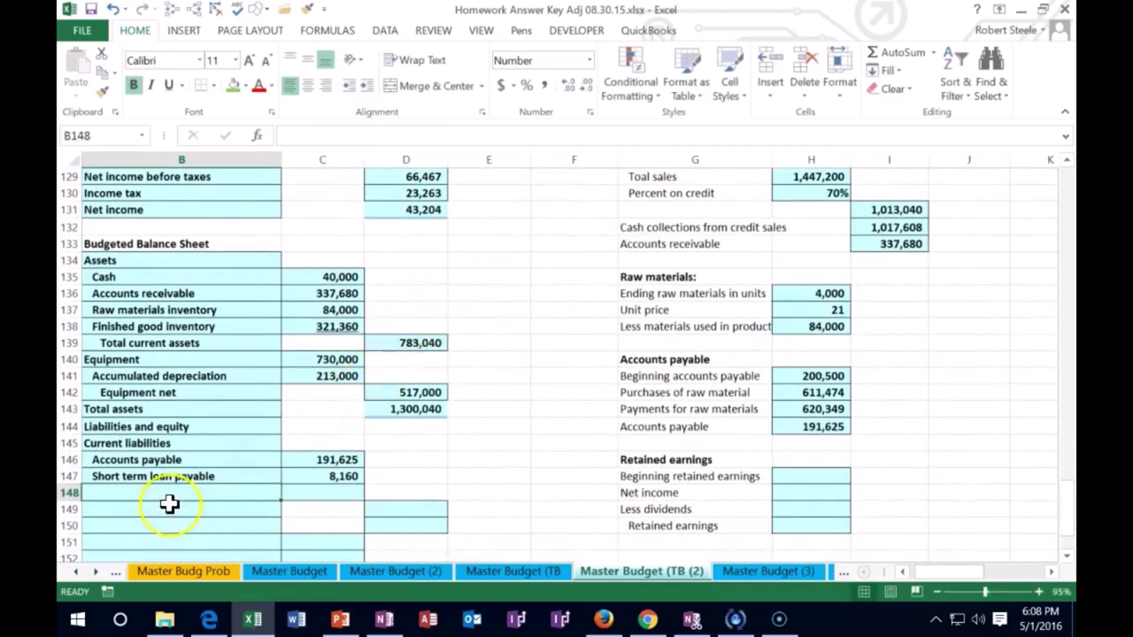
{"action": "scroll", "coordinate": [162, 490], "scroll_direction": "down", "scroll_amount": 2}
{"action": "type", "text": "I"}
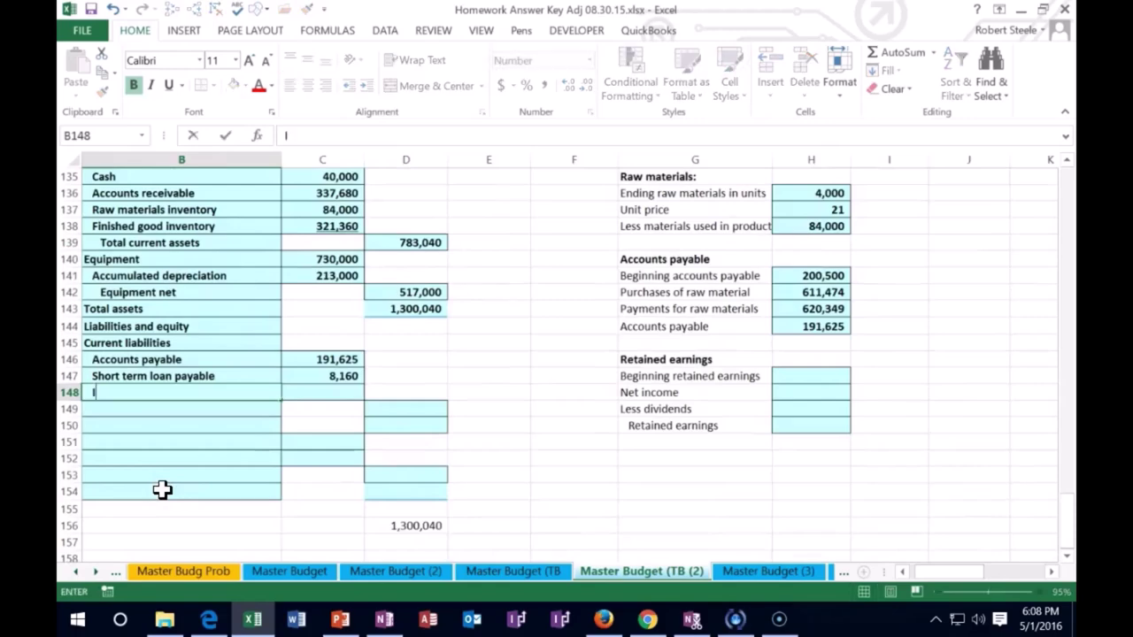
{"action": "type", "text": "ncome taxes p"}
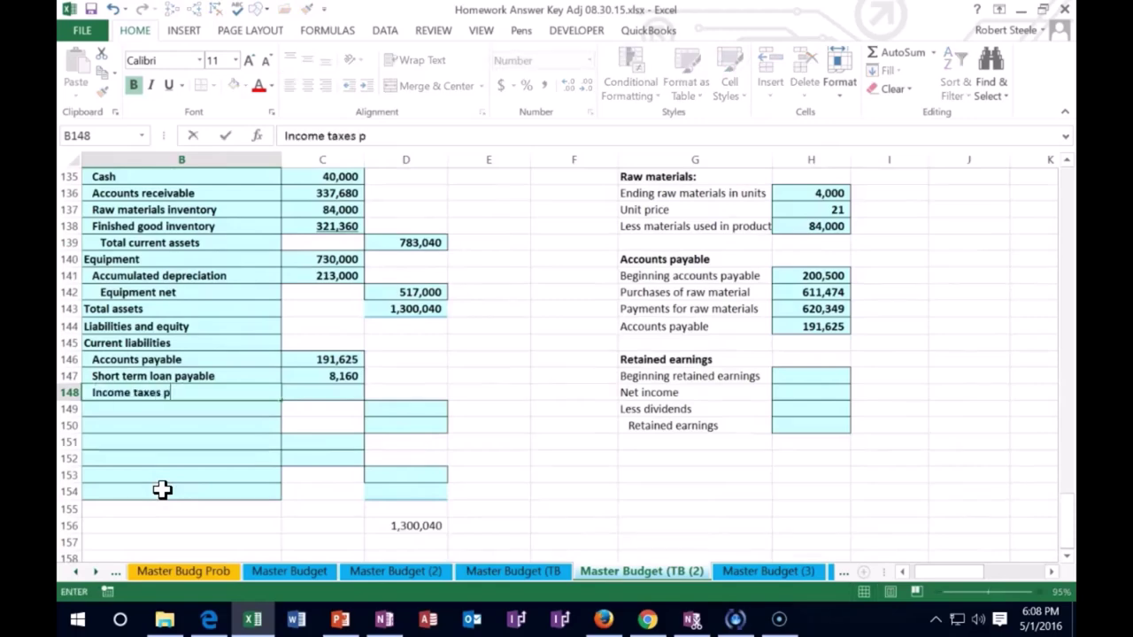
{"action": "type", "text": "ayabel"}
{"action": "type", "text": "le"}
{"action": "key", "text": "Tab"}
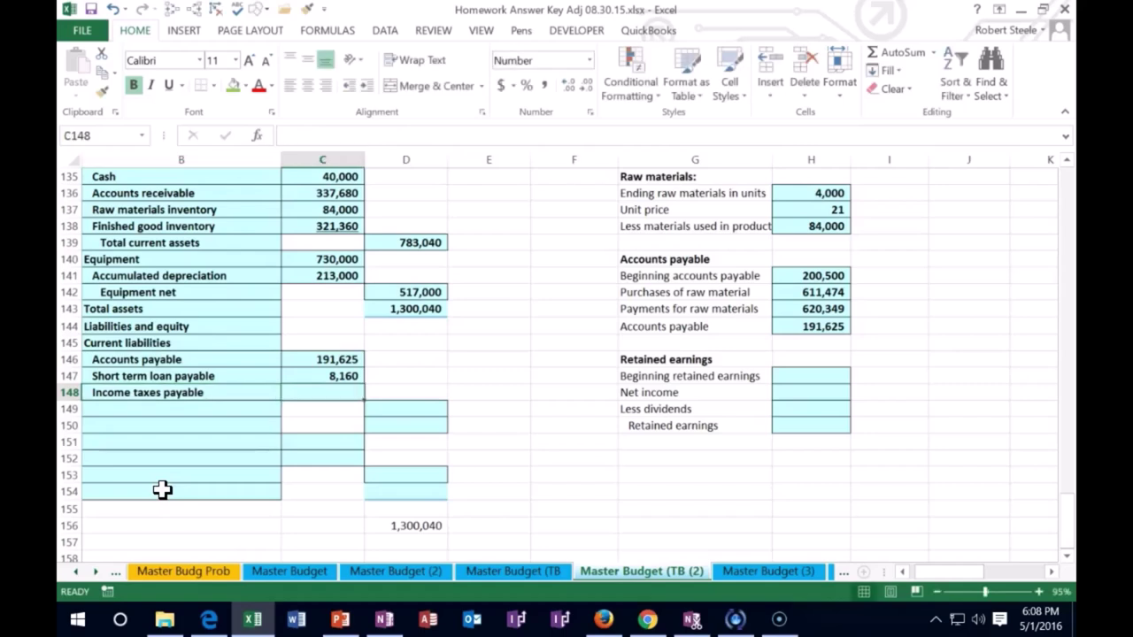
Link income taxes payable in C148 to the income tax on the budgeted income statement with =D130
{"action": "type", "text": "="}
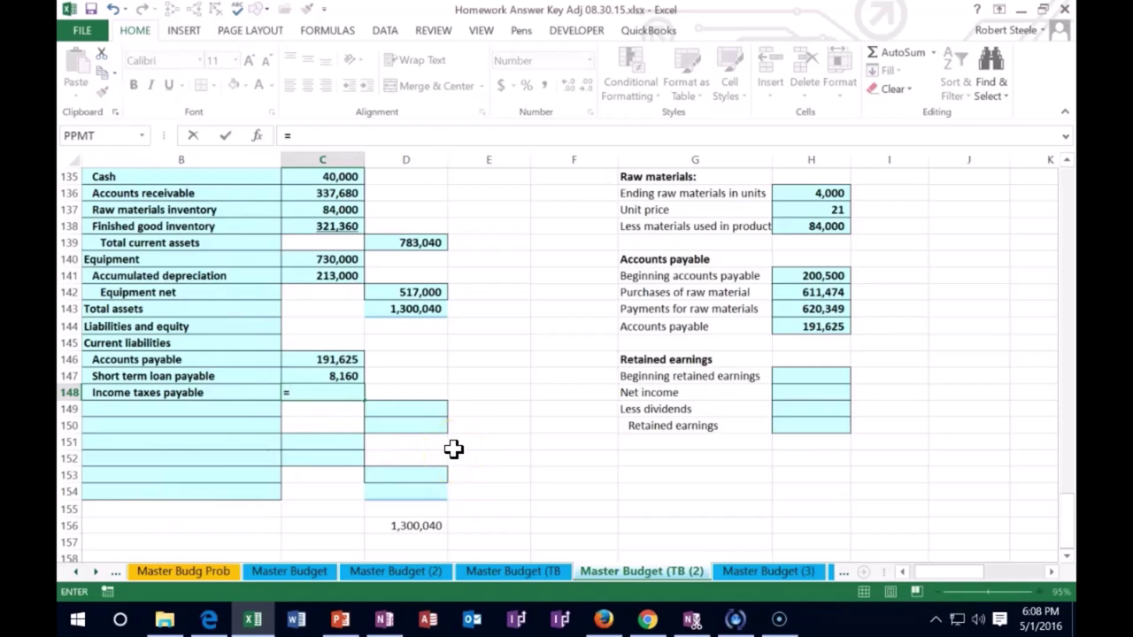
{"action": "scroll", "coordinate": [453, 447], "scroll_direction": "up", "scroll_amount": 5}
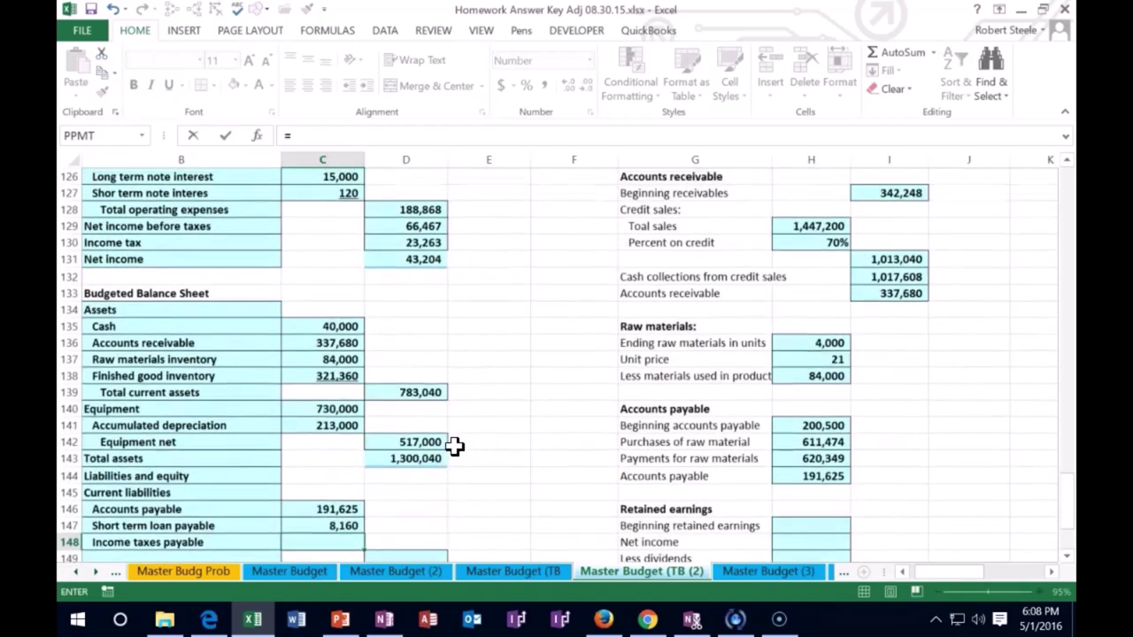
{"action": "scroll", "coordinate": [454, 447], "scroll_direction": "up", "scroll_amount": 1}
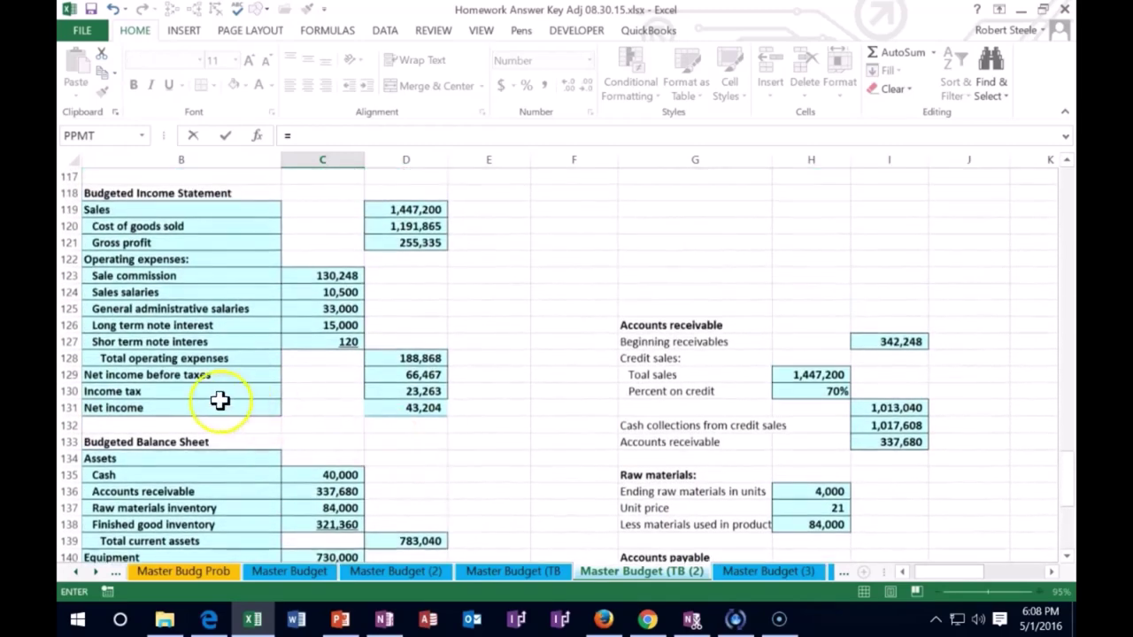
{"action": "left_click", "coordinate": [370, 390]}
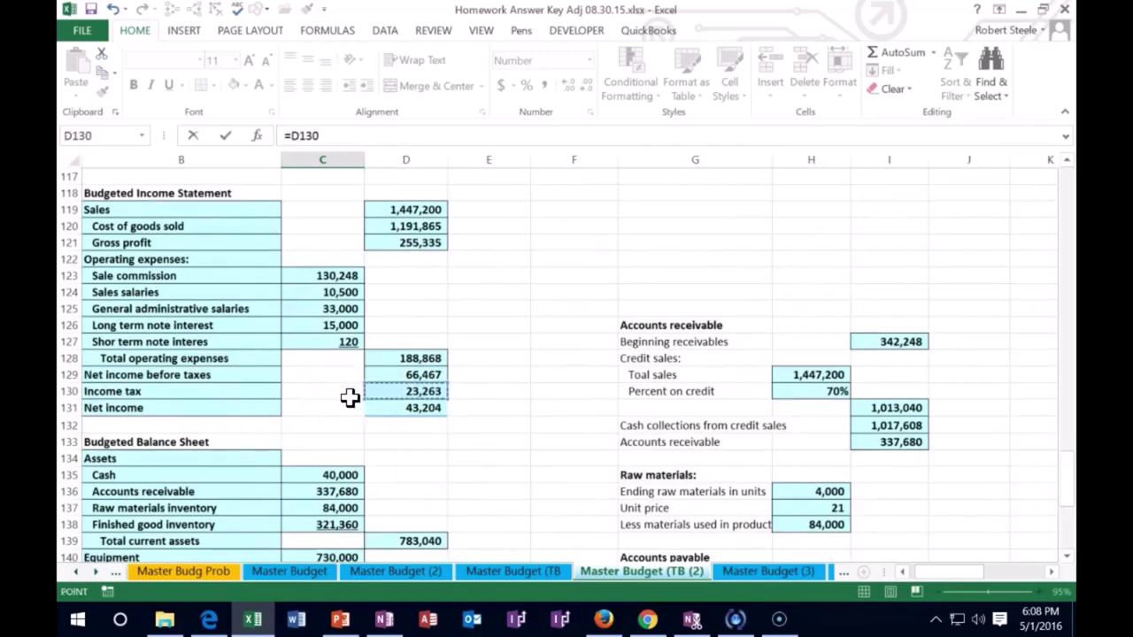
{"action": "key", "text": "Return"}
Add the label "Total current liabilities" in B149, below income taxes payable
{"action": "key", "text": "Return"}
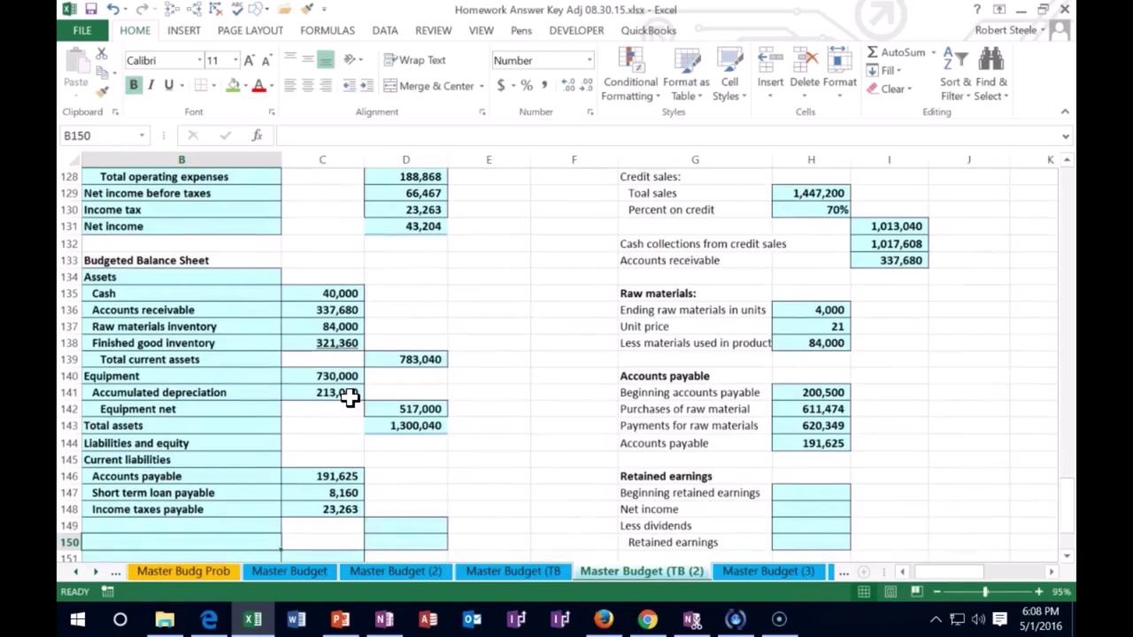
{"action": "key", "text": "Up"}
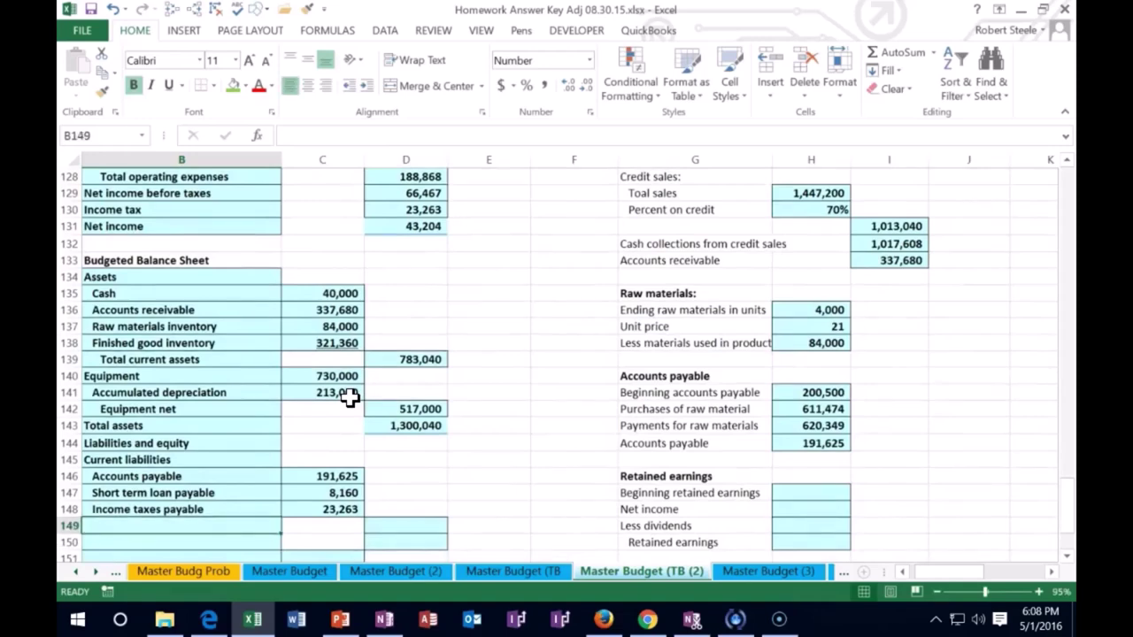
{"action": "type", "text": "Total"}
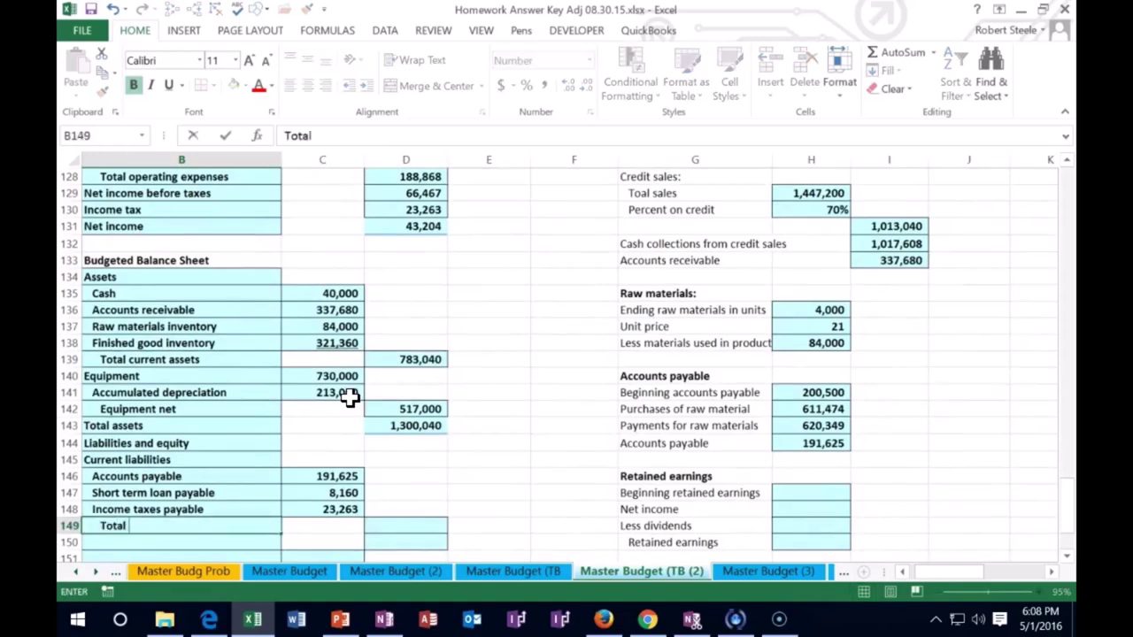
{"action": "type", "text": " current liabi"}
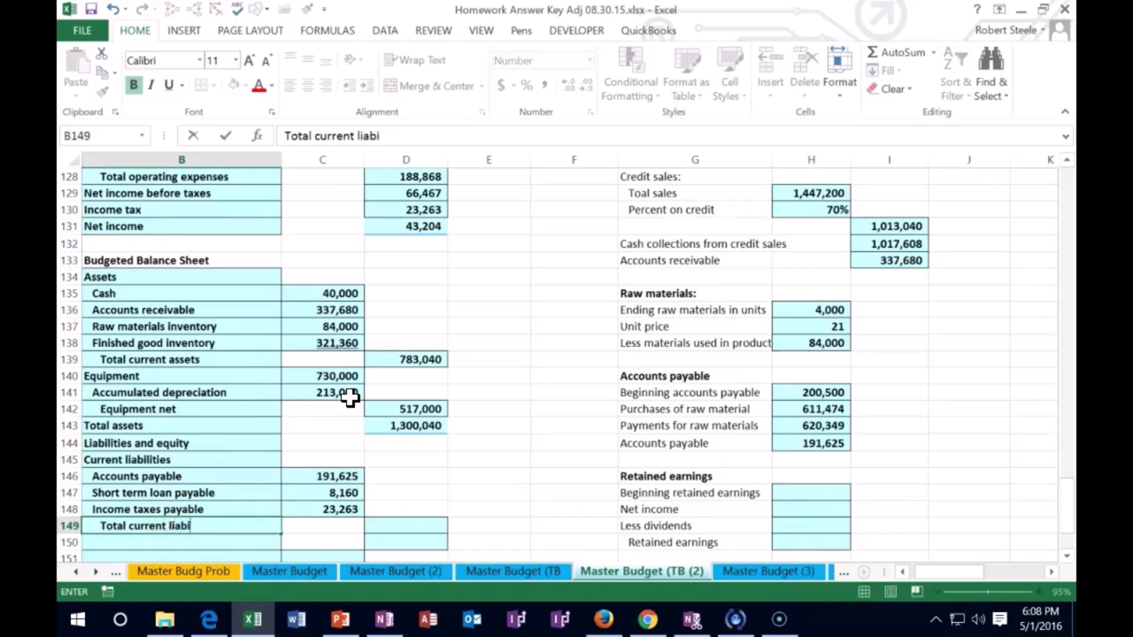
{"action": "type", "text": "lities"}
{"action": "key", "text": "Tab"}
{"action": "key", "text": "Tab"}
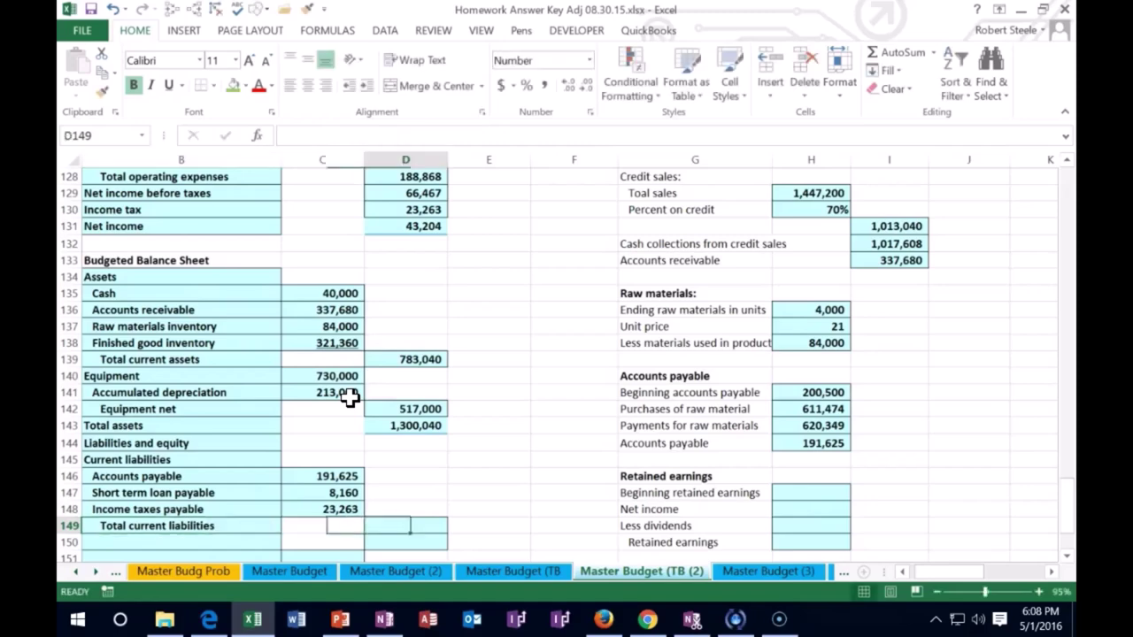
Total the current liabilities in D149 by summing C146:C148
{"action": "scroll", "coordinate": [349, 398], "scroll_direction": "down", "scroll_amount": 2}
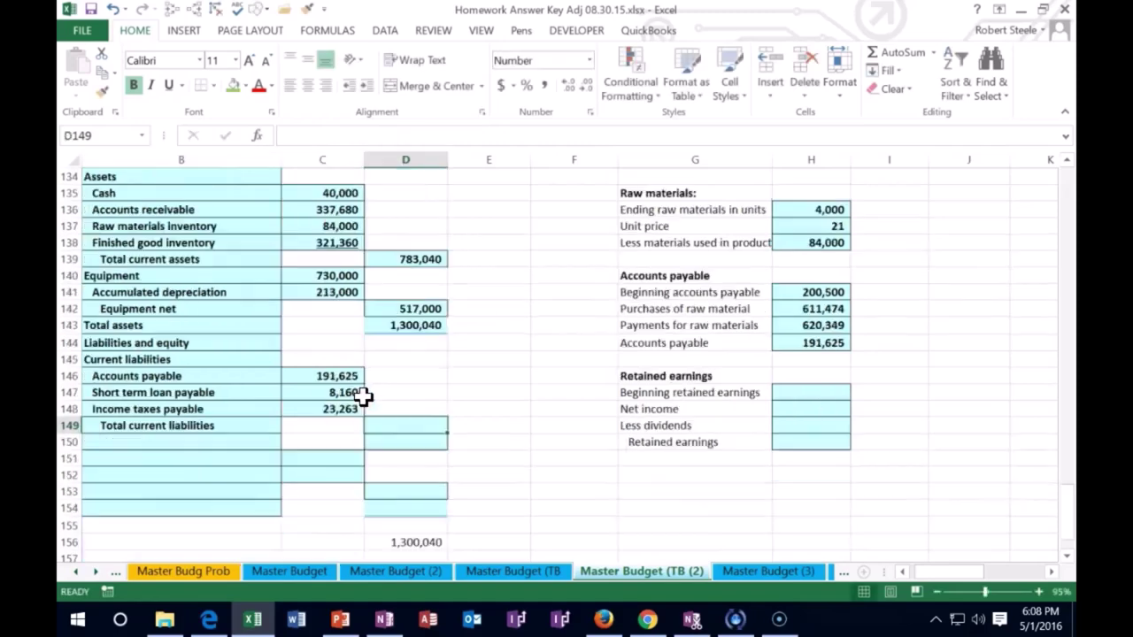
{"action": "type", "text": "=sum("}
{"action": "left_click", "coordinate": [317, 375]}
{"action": "left_click_drag", "start_coordinate": [317, 375], "coordinate": [329, 409]}
{"action": "key", "text": "Return"}
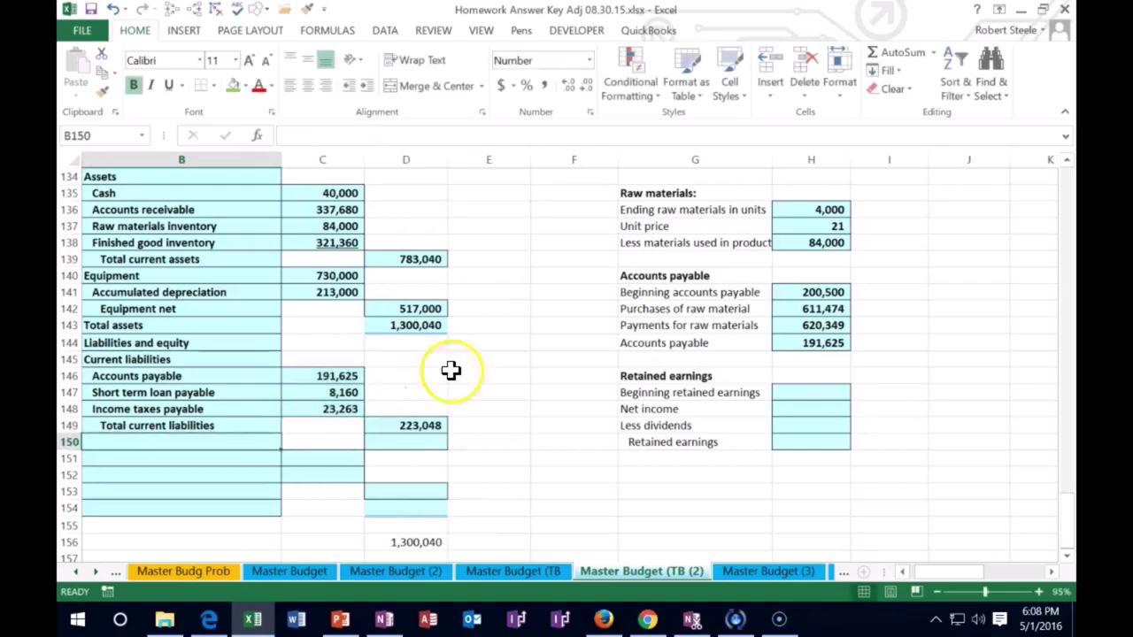
Underline the income taxes payable amount in C148, the last figure above the current liabilities total
{"action": "left_click", "coordinate": [352, 409]}
{"action": "left_click", "coordinate": [129, 30]}
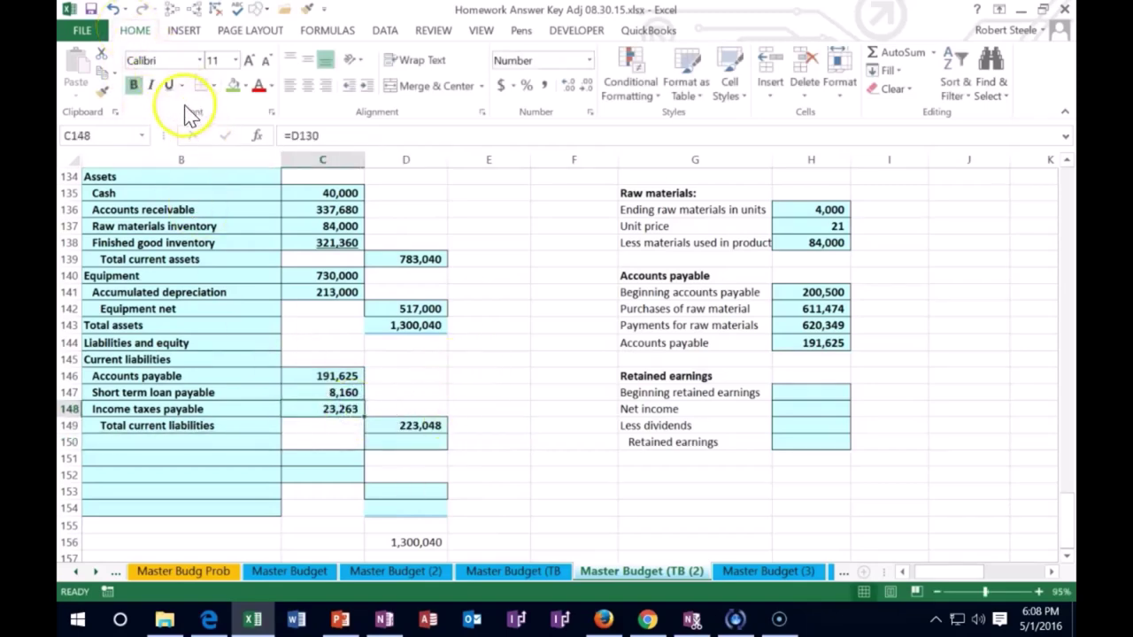
{"action": "left_click", "coordinate": [168, 85]}
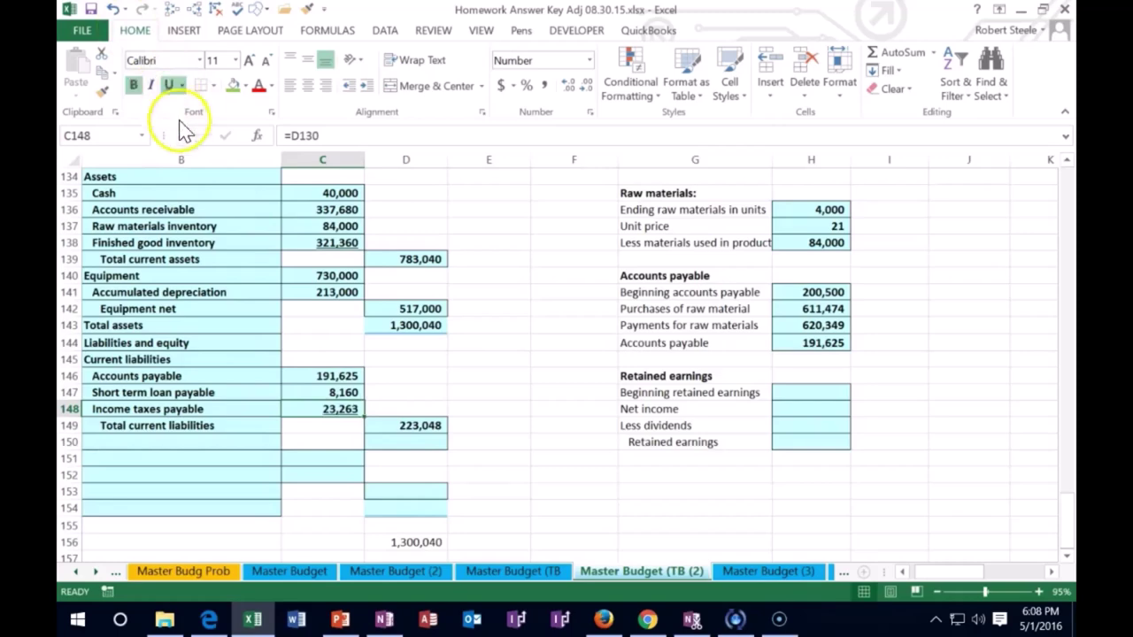
Add the label "Long term note payable" in B150, below total current liabilities
{"action": "left_click", "coordinate": [167, 443]}
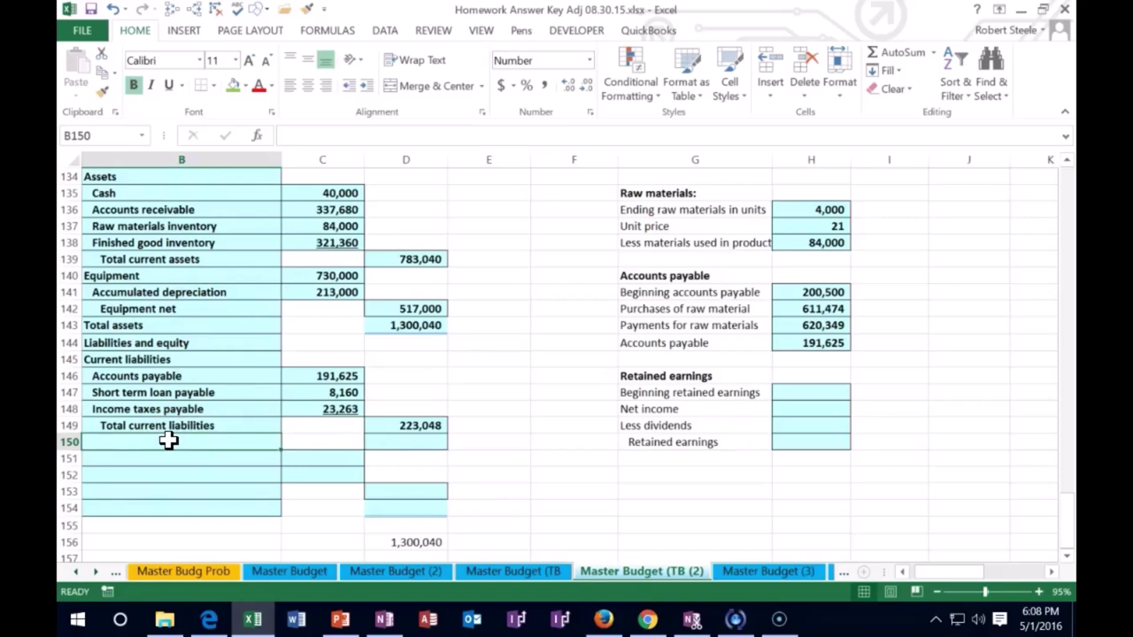
{"action": "type", "text": "Long term note pa"}
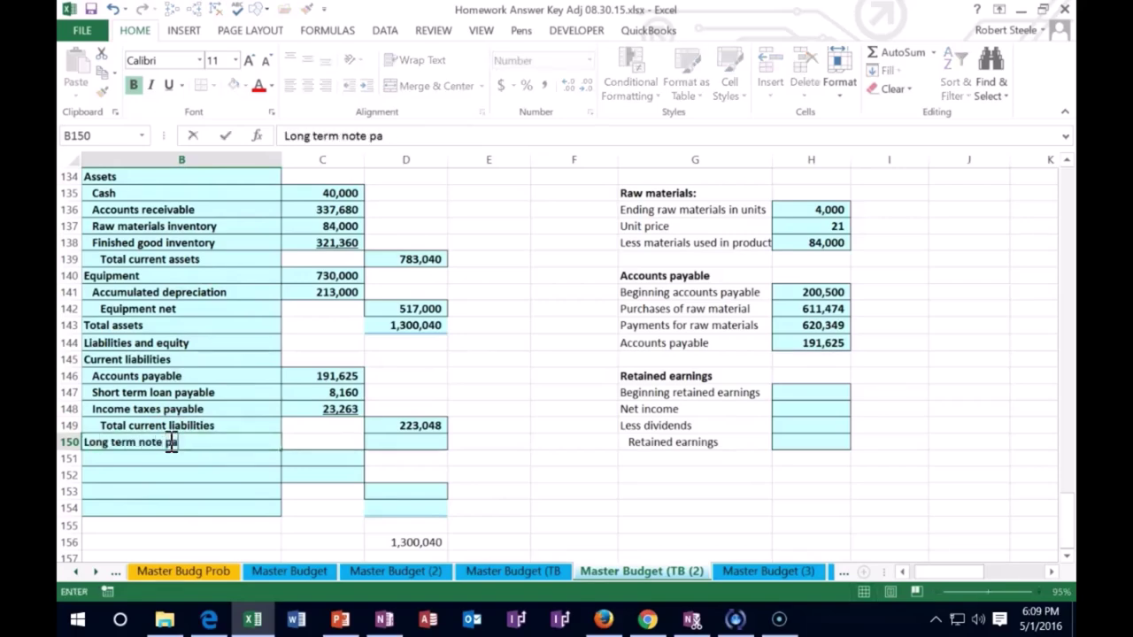
{"action": "type", "text": "yable"}
{"action": "key", "text": "Tab"}
{"action": "key", "text": "Tab"}
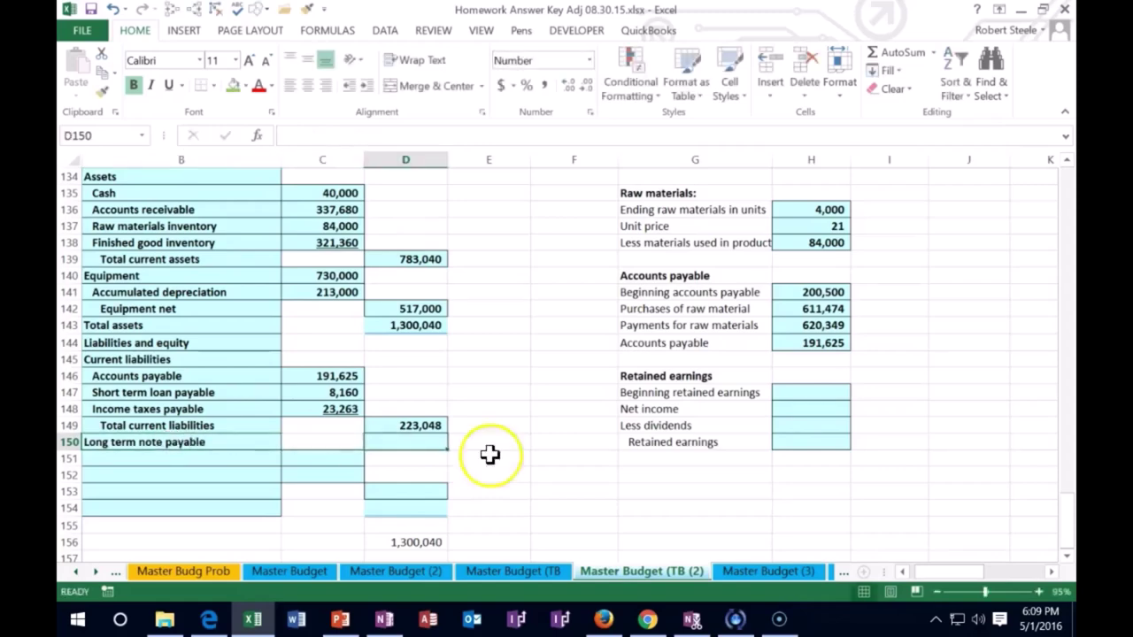
Look up the long term note payable on the opening balance sheet and enter 500,000 in D150
{"action": "left_click", "coordinate": [894, 572]}
{"action": "scroll", "coordinate": [249, 319], "scroll_direction": "up", "scroll_amount": 20}
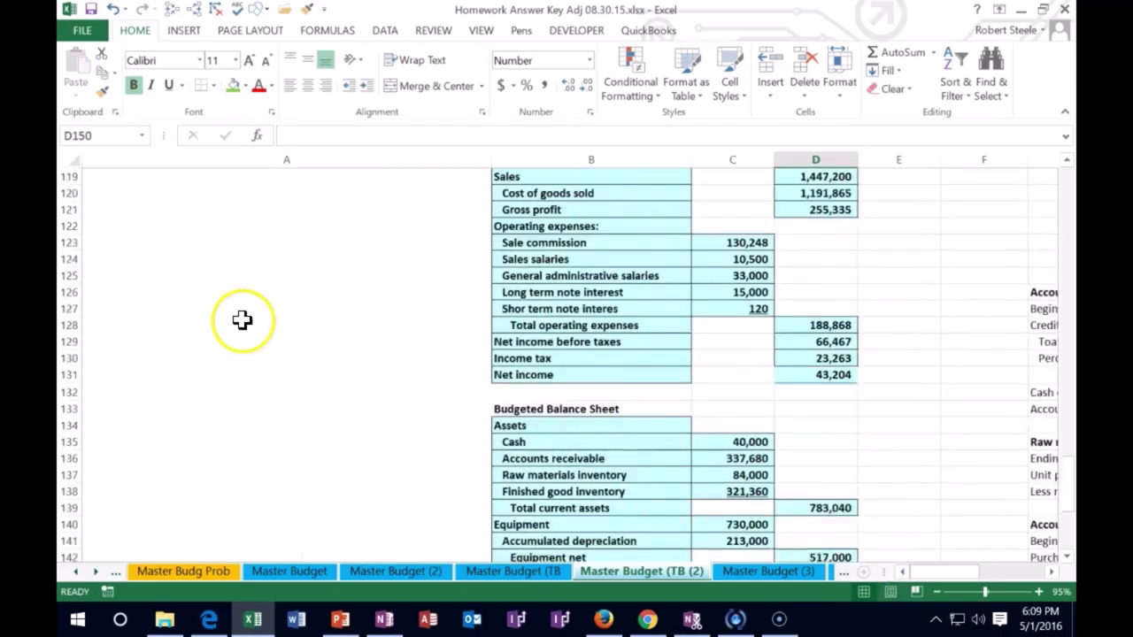
{"action": "scroll", "coordinate": [241, 319], "scroll_direction": "up", "scroll_amount": 9}
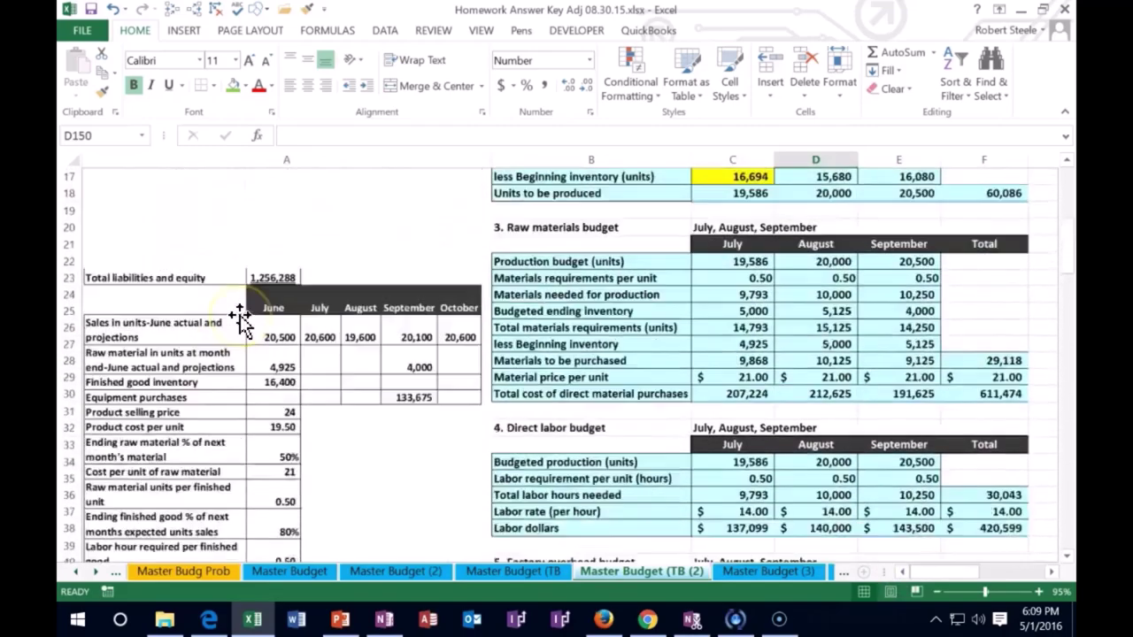
{"action": "scroll", "coordinate": [240, 318], "scroll_direction": "up", "scroll_amount": 1}
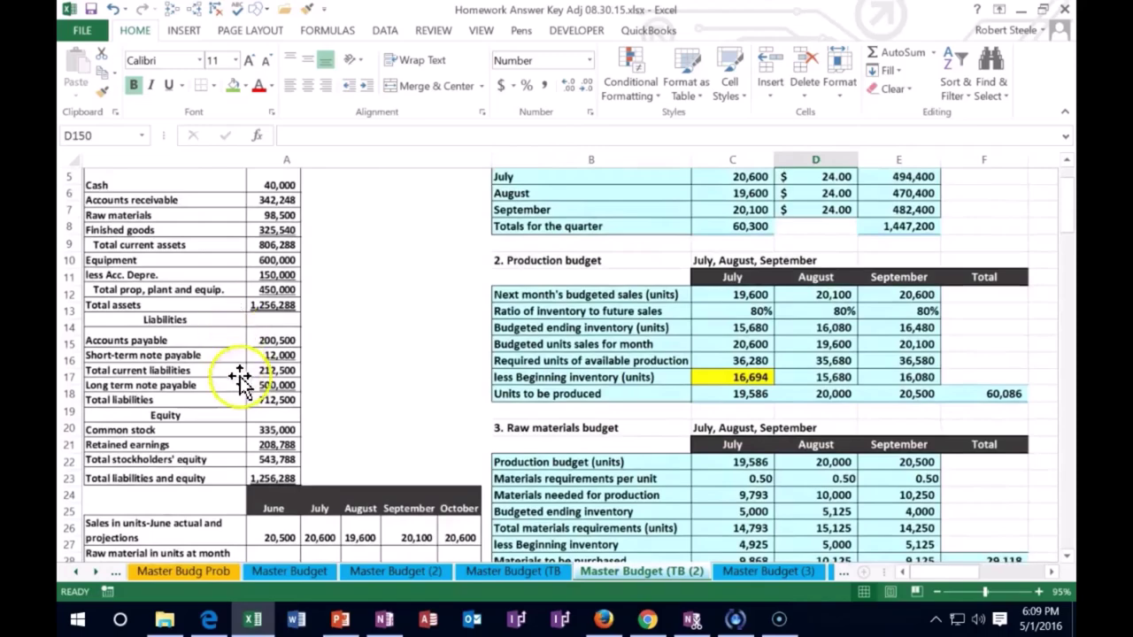
{"action": "scroll", "coordinate": [520, 350], "scroll_direction": "down", "scroll_amount": 20}
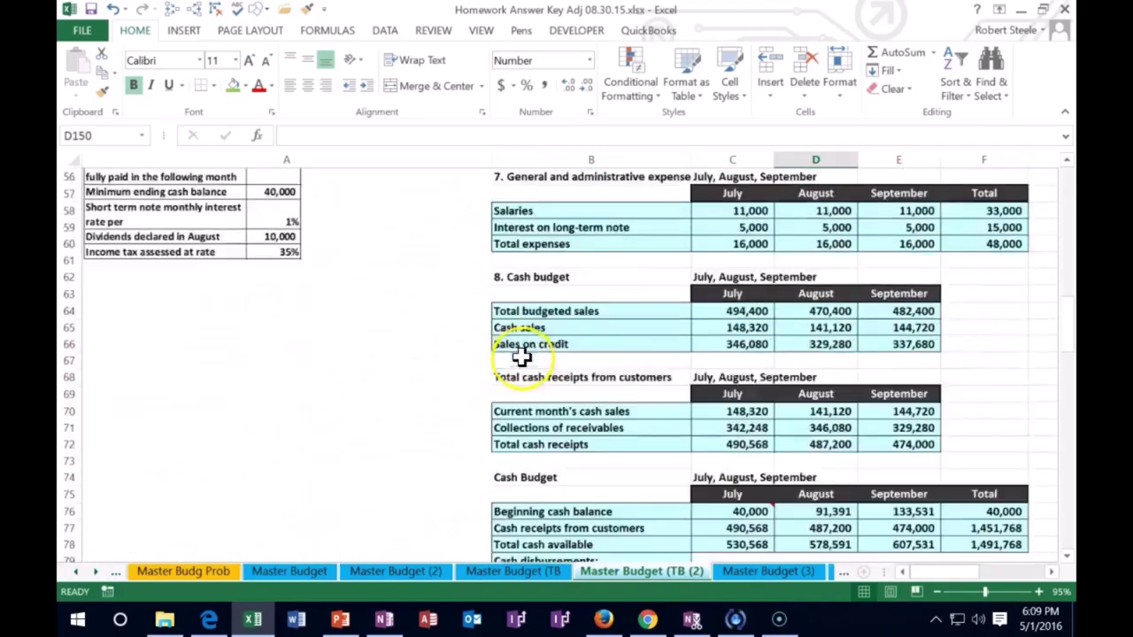
{"action": "scroll", "coordinate": [529, 347], "scroll_direction": "down", "scroll_amount": 20}
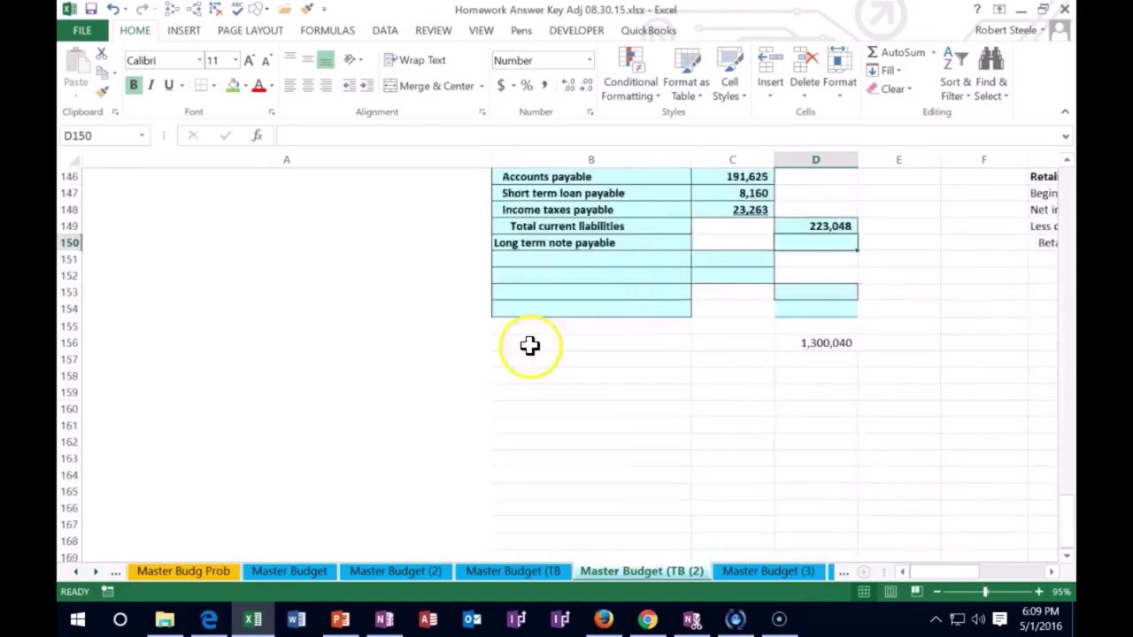
{"action": "scroll", "coordinate": [528, 346], "scroll_direction": "up", "scroll_amount": 2}
{"action": "left_click", "coordinate": [794, 445]}
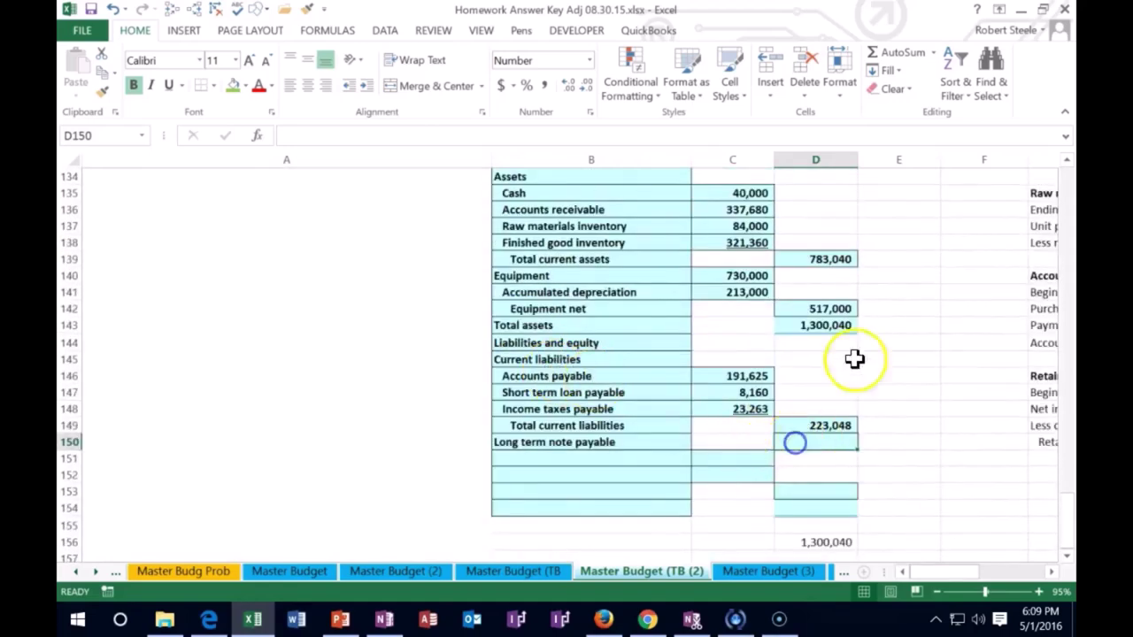
{"action": "type", "text": "50"}
{"action": "type", "text": "0"}
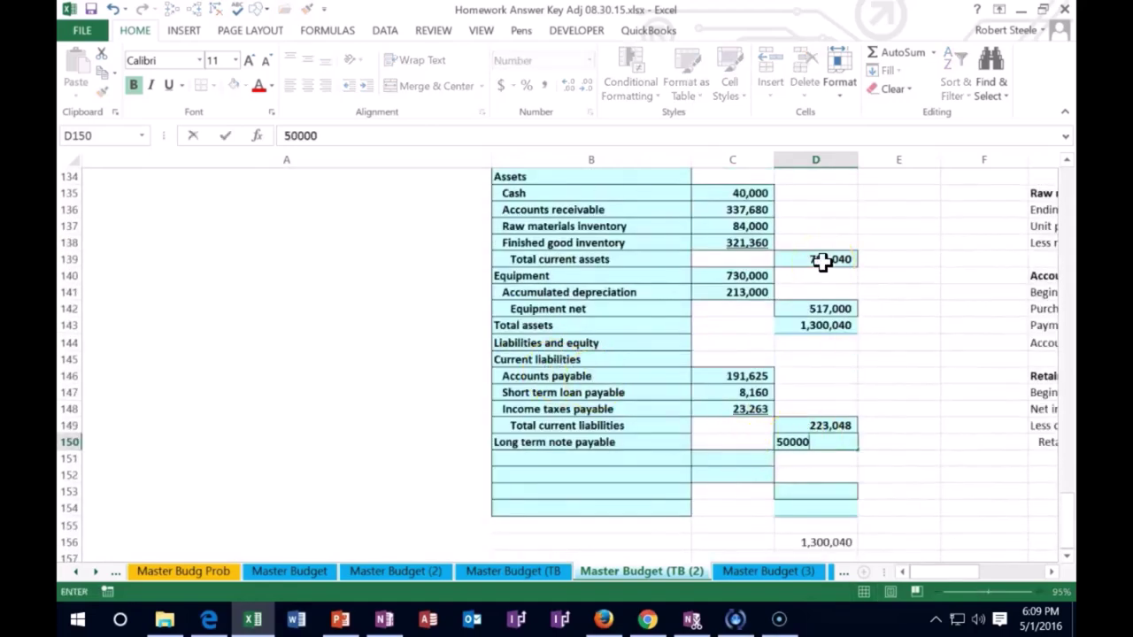
{"action": "type", "text": ",000"}
{"action": "key", "text": "Return"}
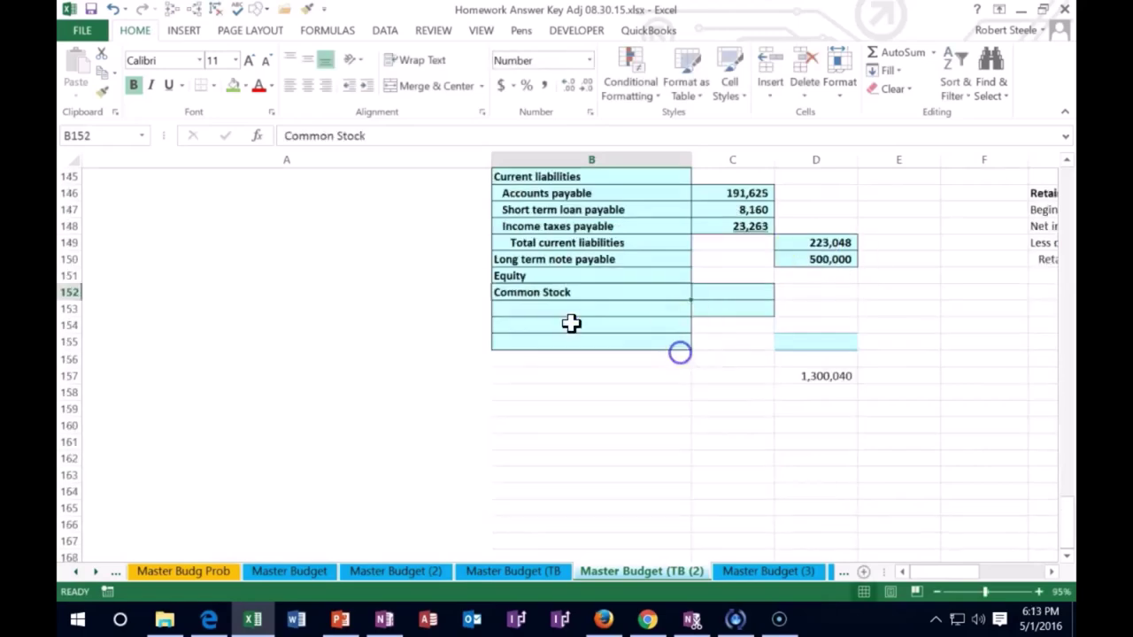
Look up common stock on the opening balance sheet and enter 335,000 in C152
{"action": "key", "text": "Tab"}
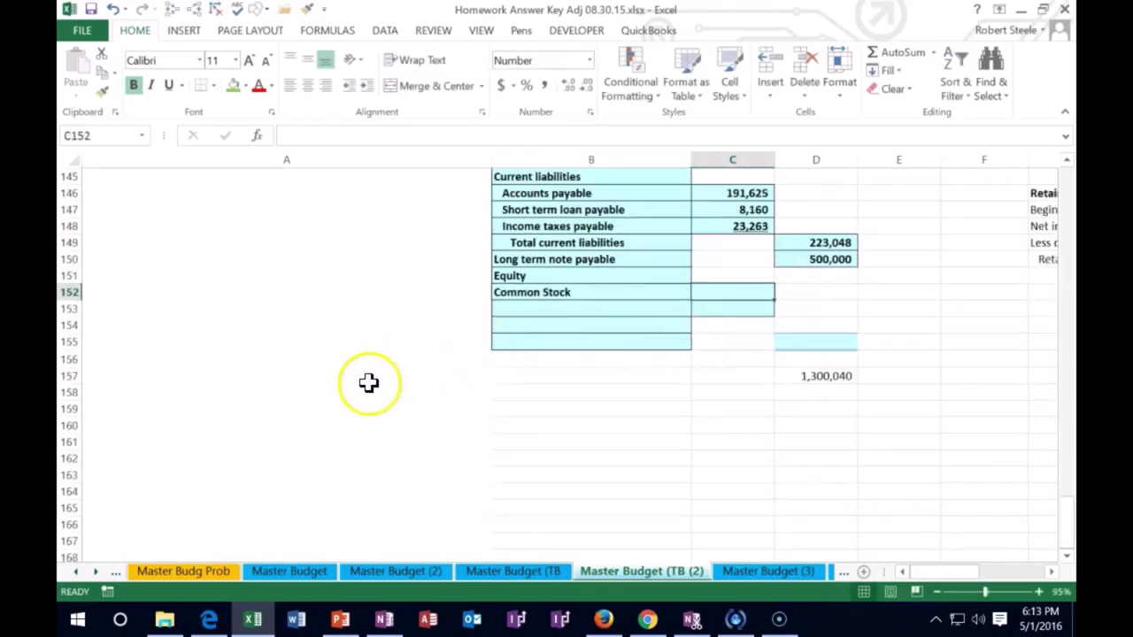
{"action": "scroll", "coordinate": [363, 392], "scroll_direction": "up", "scroll_amount": 20}
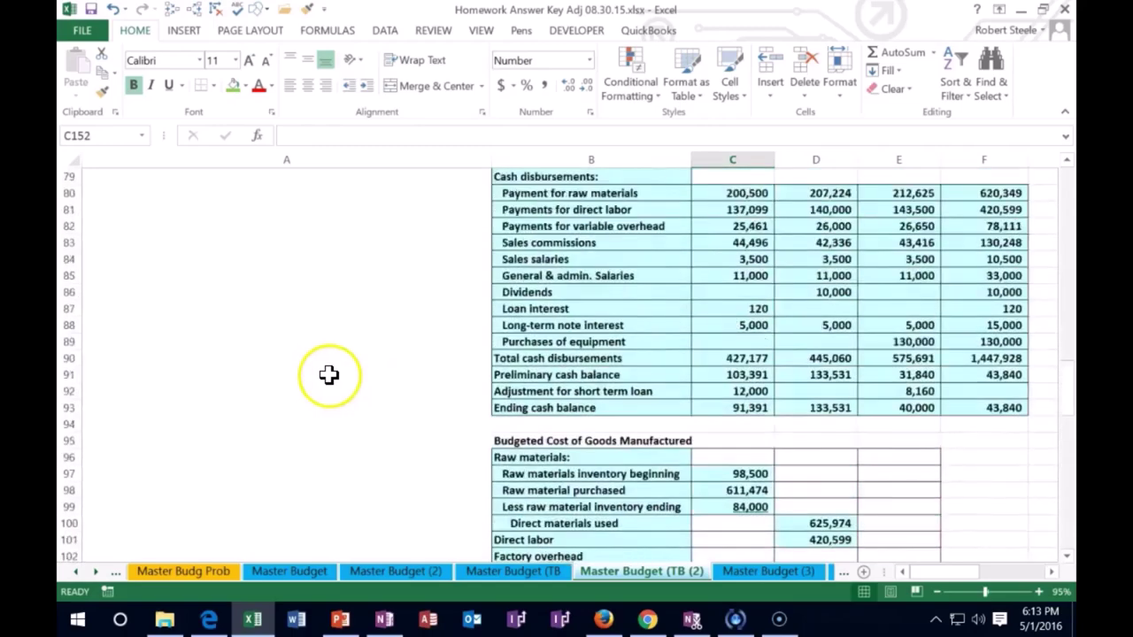
{"action": "scroll", "coordinate": [328, 372], "scroll_direction": "up", "scroll_amount": 16}
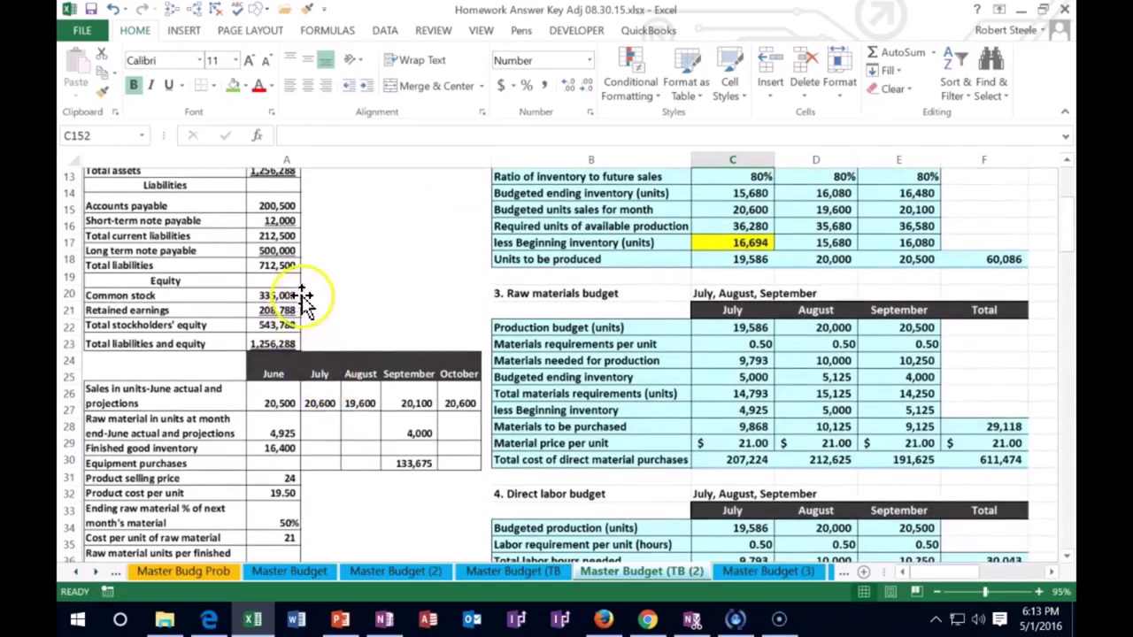
{"action": "type", "text": "3"}
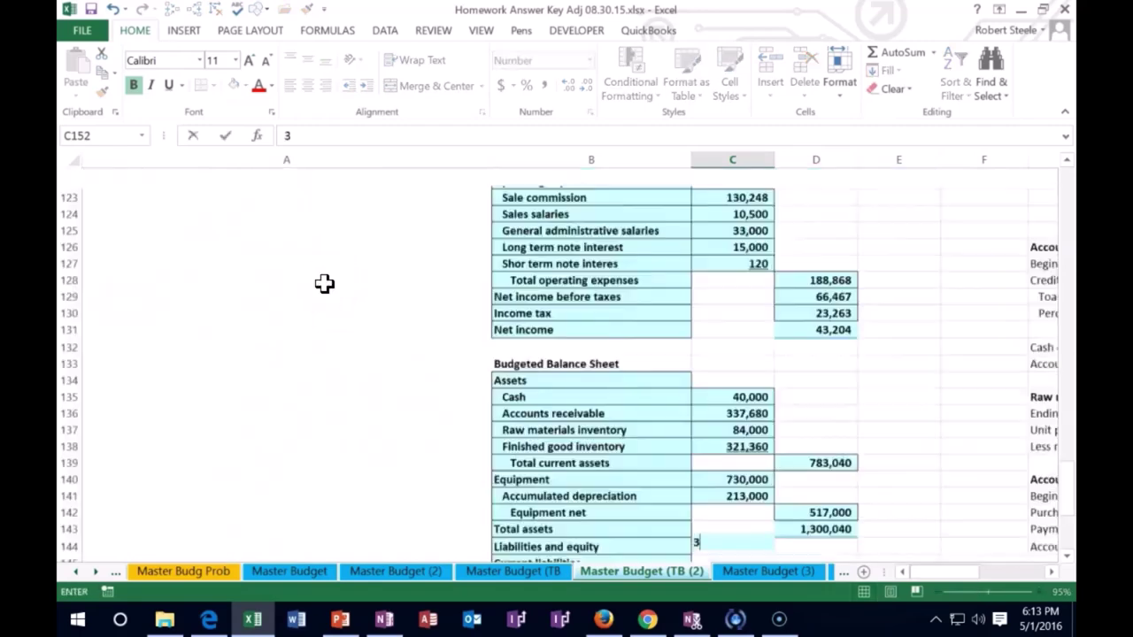
{"action": "type", "text": "35,000"}
{"action": "key", "text": "Return"}
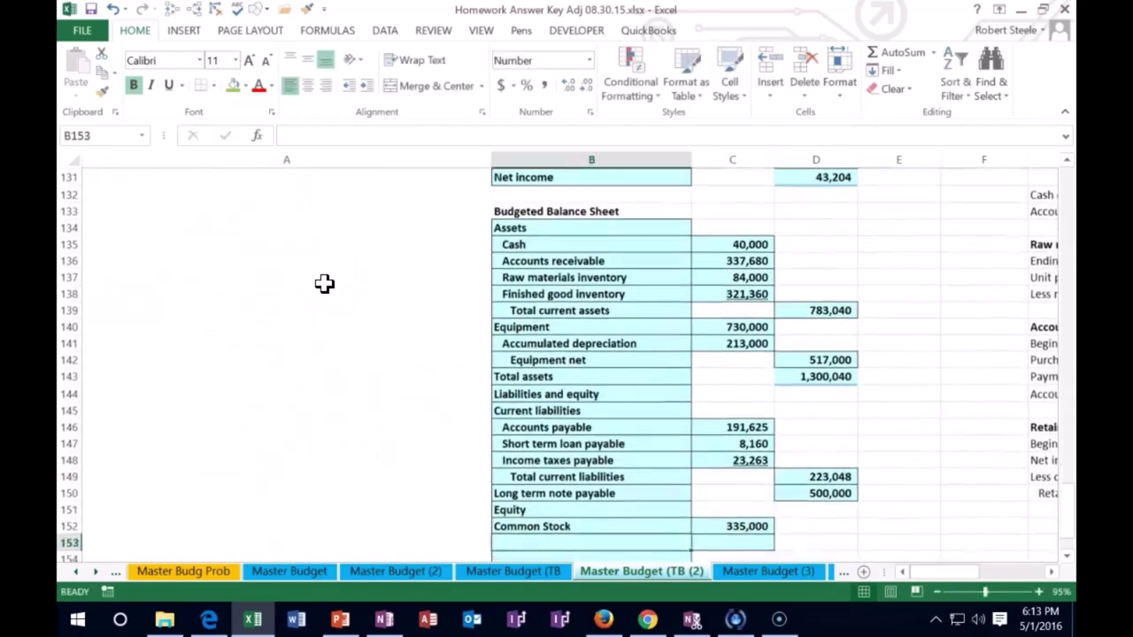
Add the label "Retained earnings" in B153 and indent the Common Stock label in B152
{"action": "scroll", "coordinate": [341, 302], "scroll_direction": "down", "scroll_amount": 2}
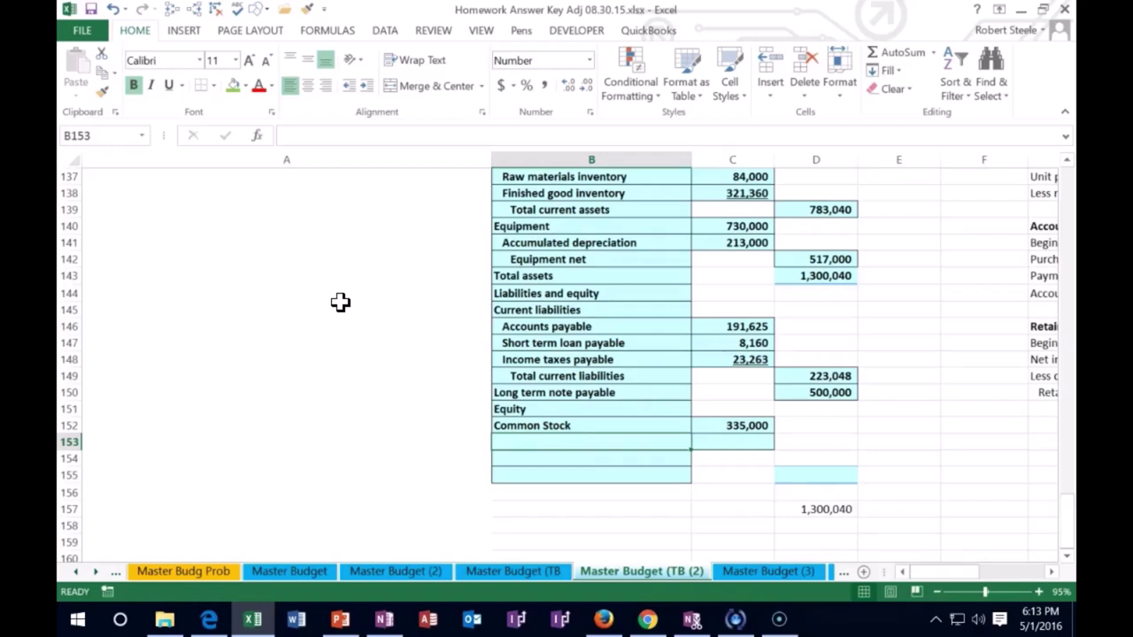
{"action": "type", "text": "R"}
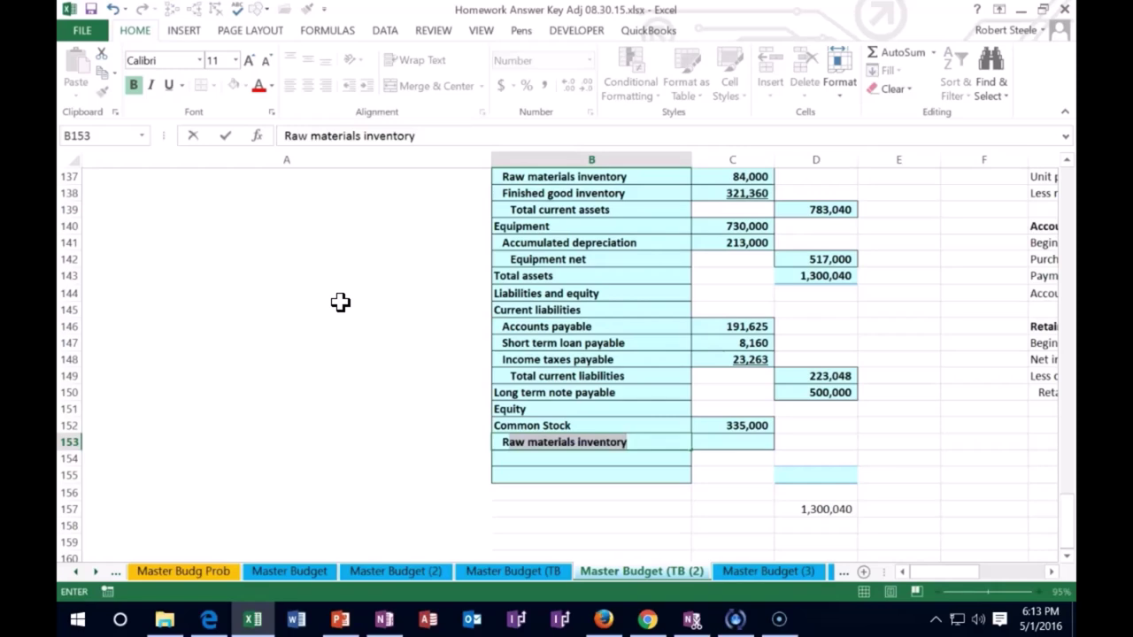
{"action": "type", "text": "etained earnings"}
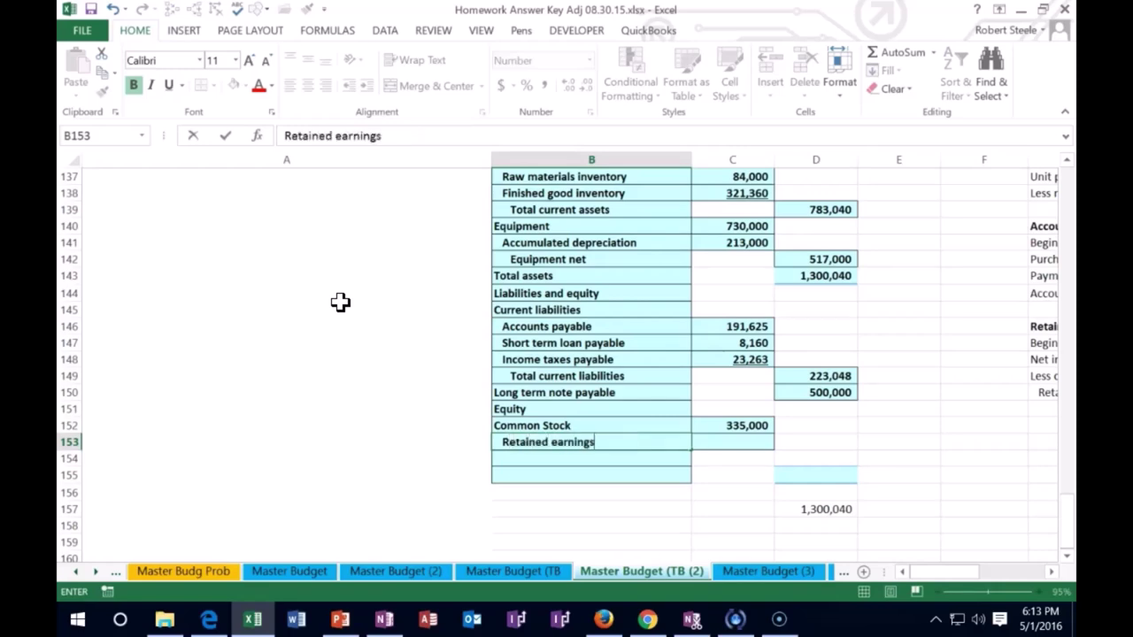
{"action": "key", "text": "Return"}
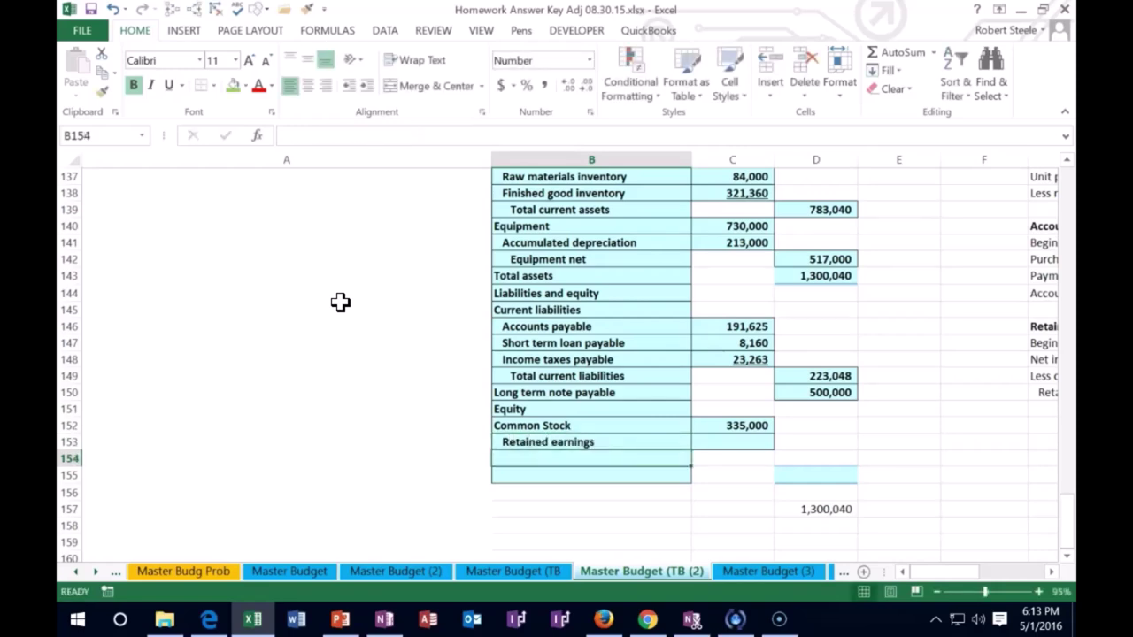
{"action": "left_click", "coordinate": [546, 425]}
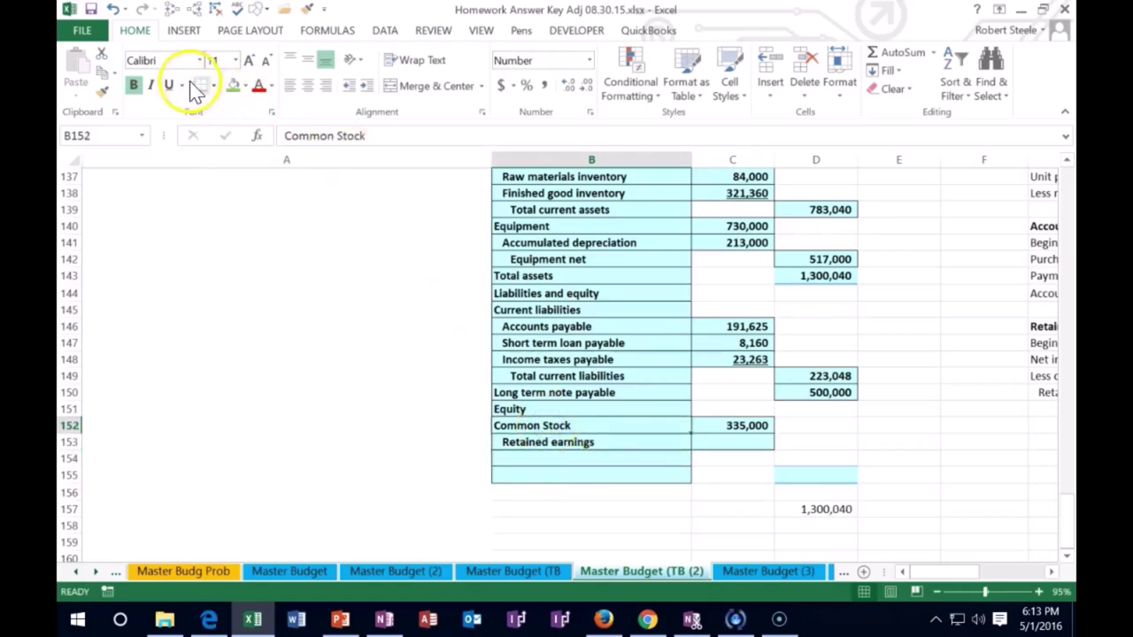
{"action": "left_click", "coordinate": [368, 86]}
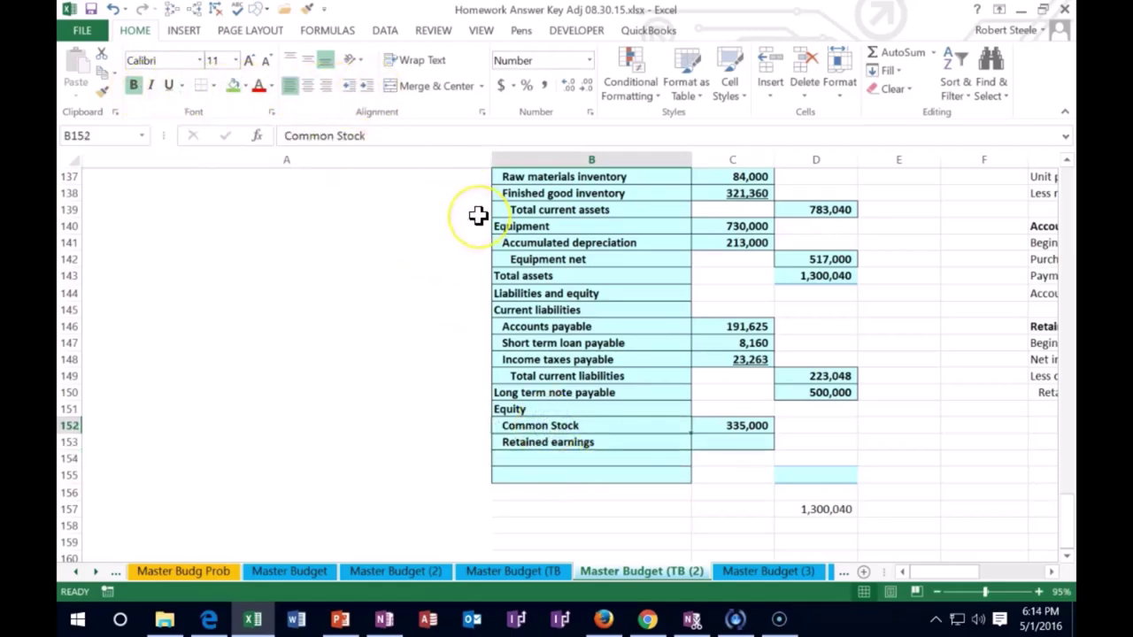
Look up retained earnings on the opening balance sheet and enter 208788 as beginning retained earnings in H147
{"action": "key", "text": "Right"}
{"action": "key", "text": "Right"}
{"action": "key", "text": "Right"}
{"action": "key", "text": "Right"}
{"action": "key", "text": "Right"}
{"action": "key", "text": "Right"}
{"action": "key", "text": "Right"}
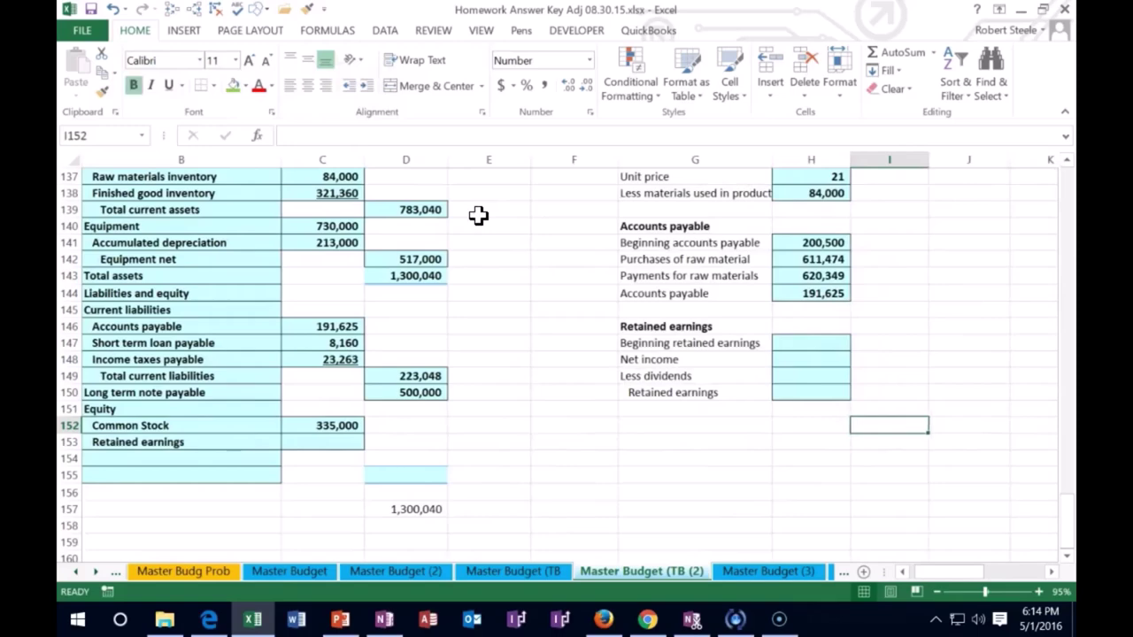
{"action": "left_click", "coordinate": [93, 580]}
{"action": "left_click", "coordinate": [796, 343]}
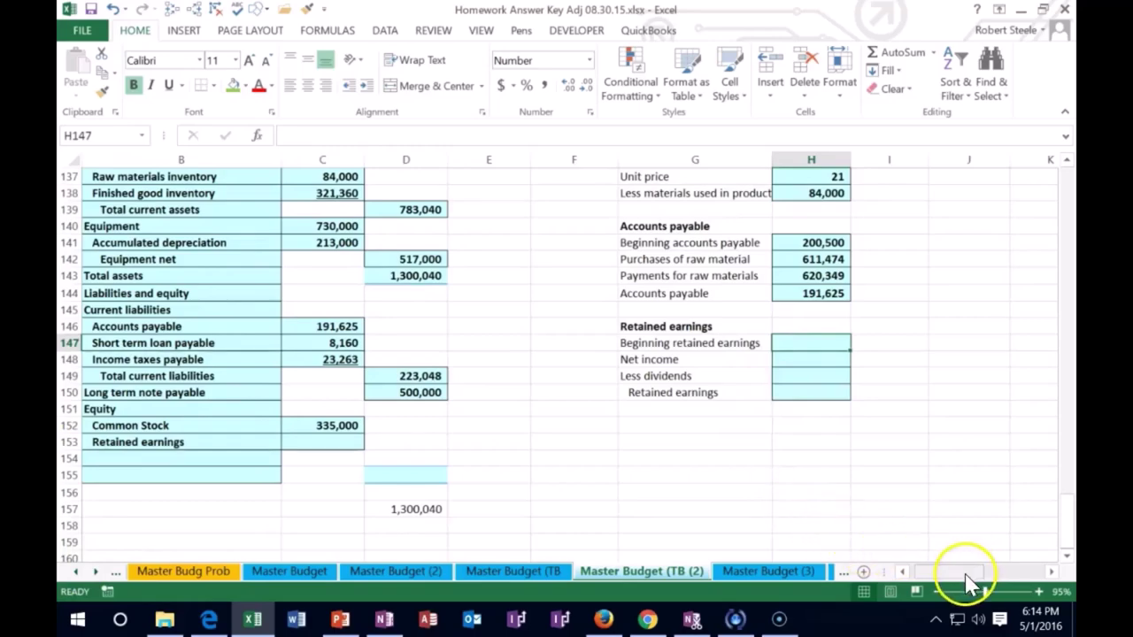
{"action": "left_click_drag", "start_coordinate": [967, 580], "coordinate": [920, 577]}
{"action": "scroll", "coordinate": [318, 449], "scroll_direction": "up", "scroll_amount": 20}
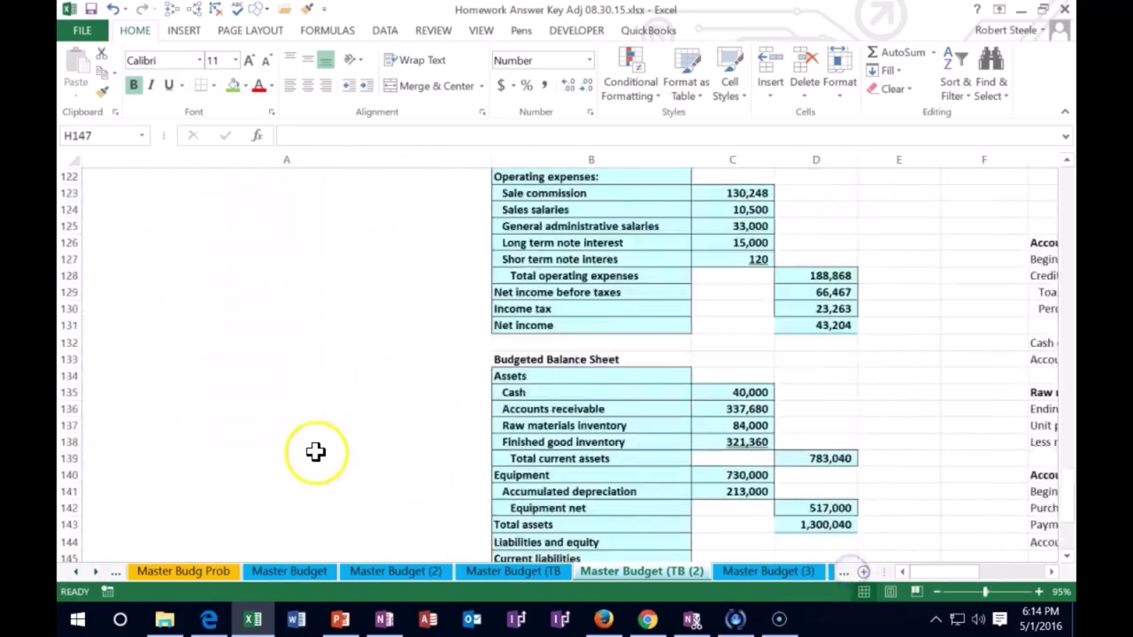
{"action": "scroll", "coordinate": [328, 447], "scroll_direction": "up", "scroll_amount": 19}
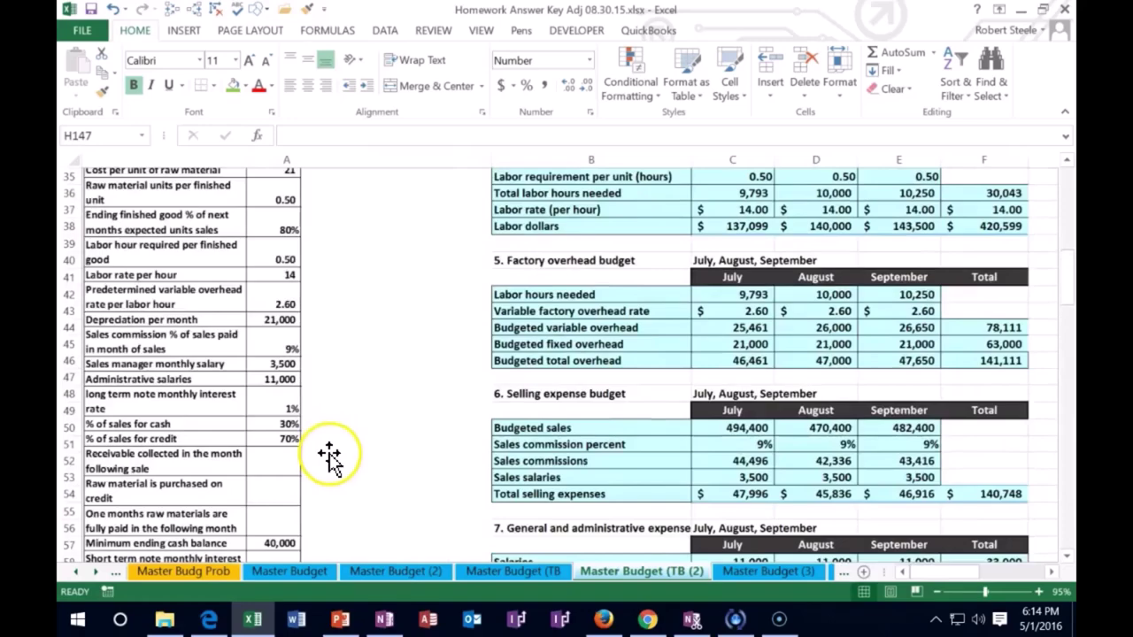
{"action": "scroll", "coordinate": [330, 457], "scroll_direction": "up", "scroll_amount": 2}
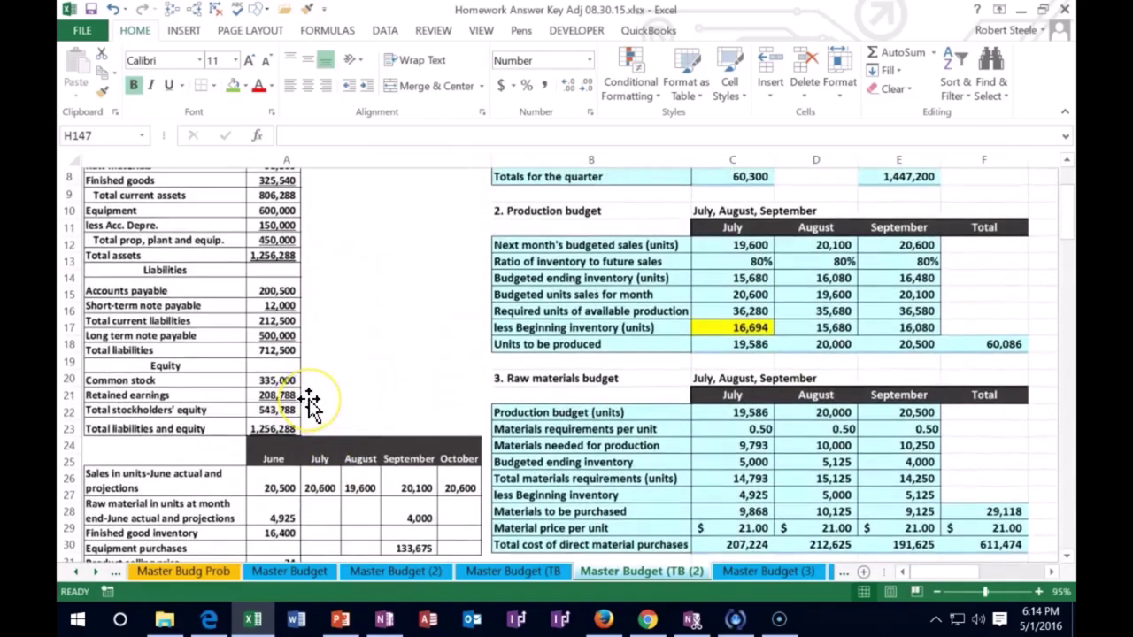
{"action": "type", "text": "208788"}
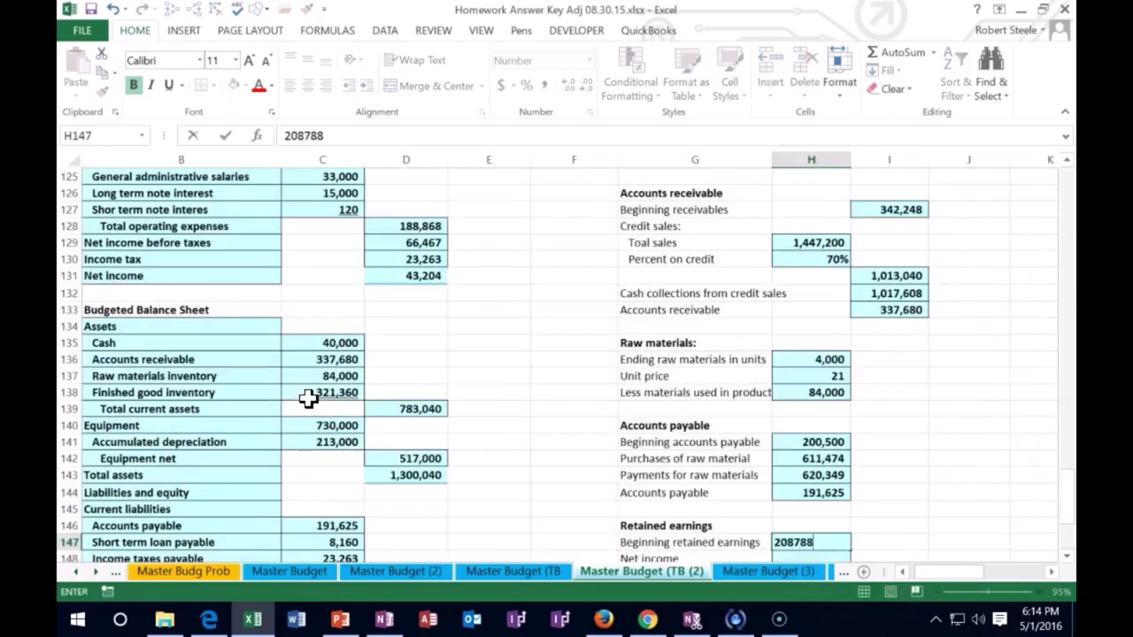
{"action": "key", "text": "Return"}
Link net income in H148 of the retained earnings schedule to the budgeted income statement's net income in D131
{"action": "scroll", "coordinate": [306, 403], "scroll_direction": "down", "scroll_amount": 3}
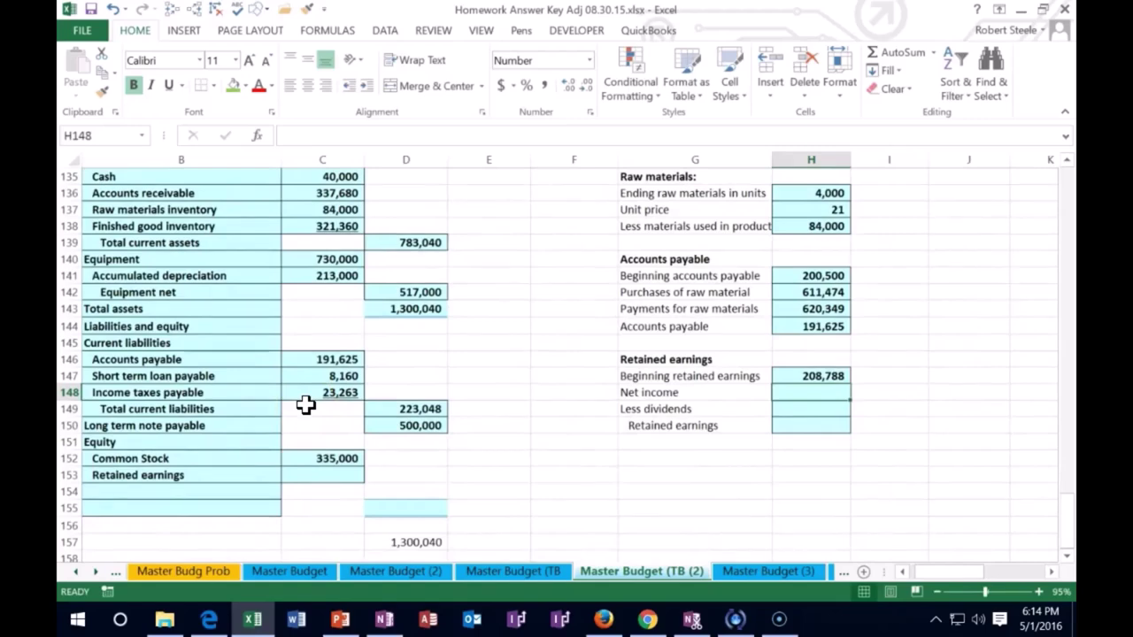
{"action": "type", "text": "="}
{"action": "scroll", "coordinate": [276, 434], "scroll_direction": "up", "scroll_amount": 4}
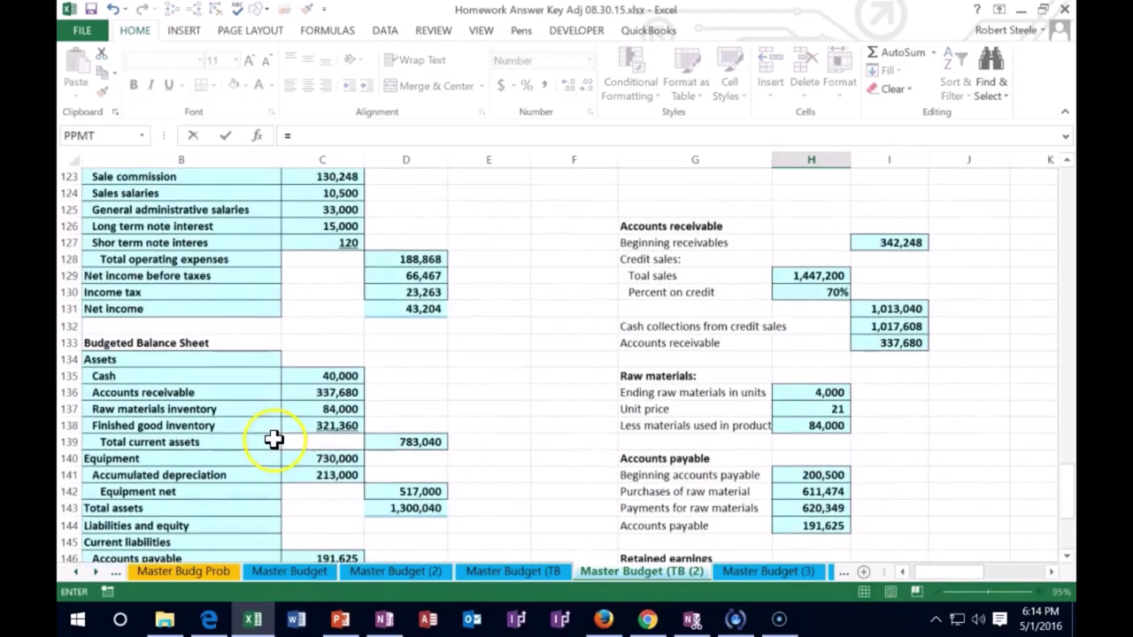
{"action": "left_click", "coordinate": [384, 308]}
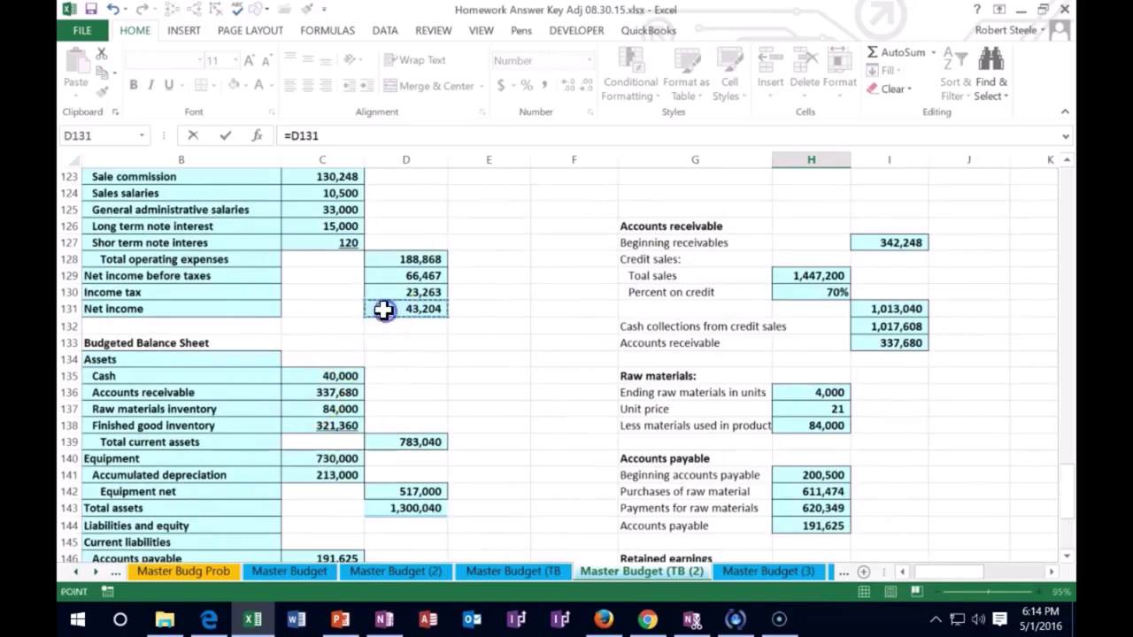
{"action": "key", "text": "Return"}
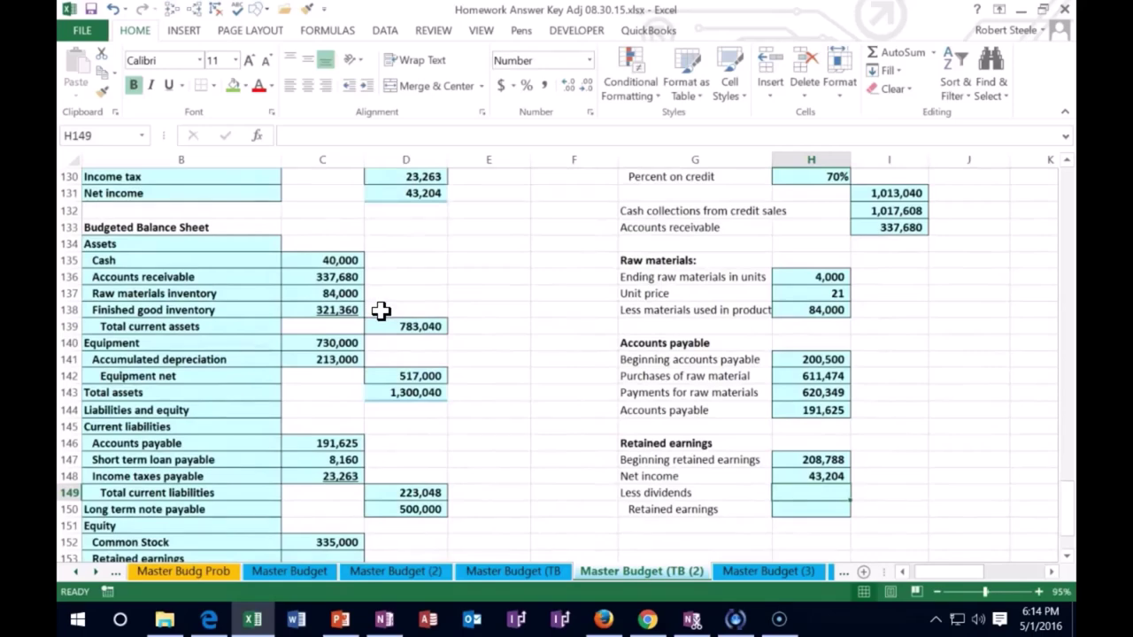
Link the dividends in H149 to the quarter's total dividends in F86 of the cash budget
{"action": "scroll", "coordinate": [380, 310], "scroll_direction": "down", "scroll_amount": 1}
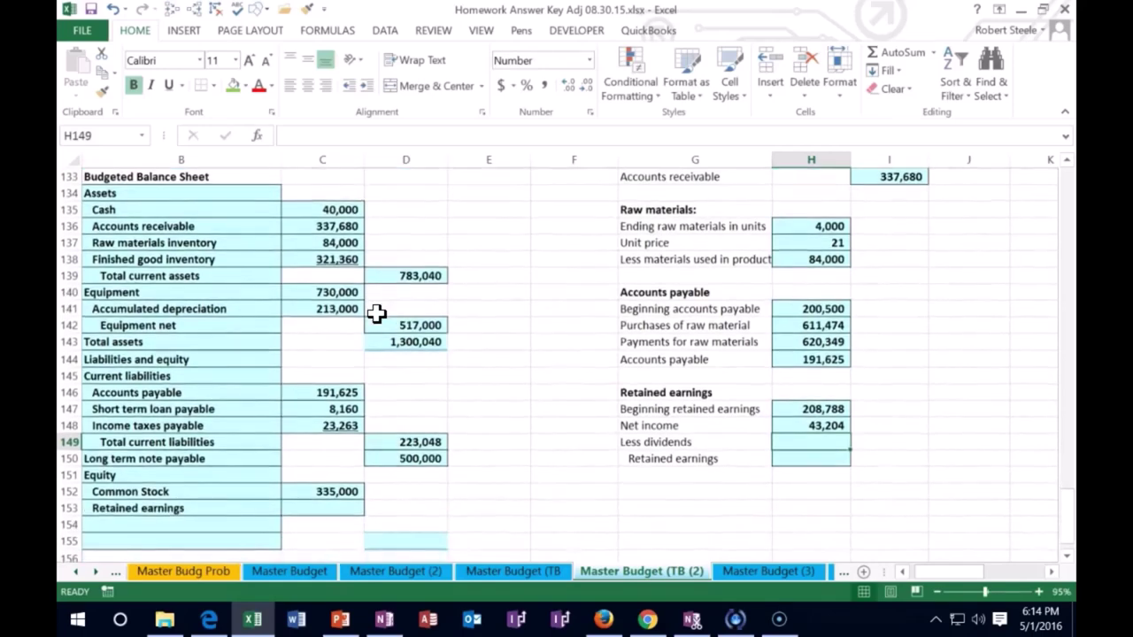
{"action": "type", "text": "="}
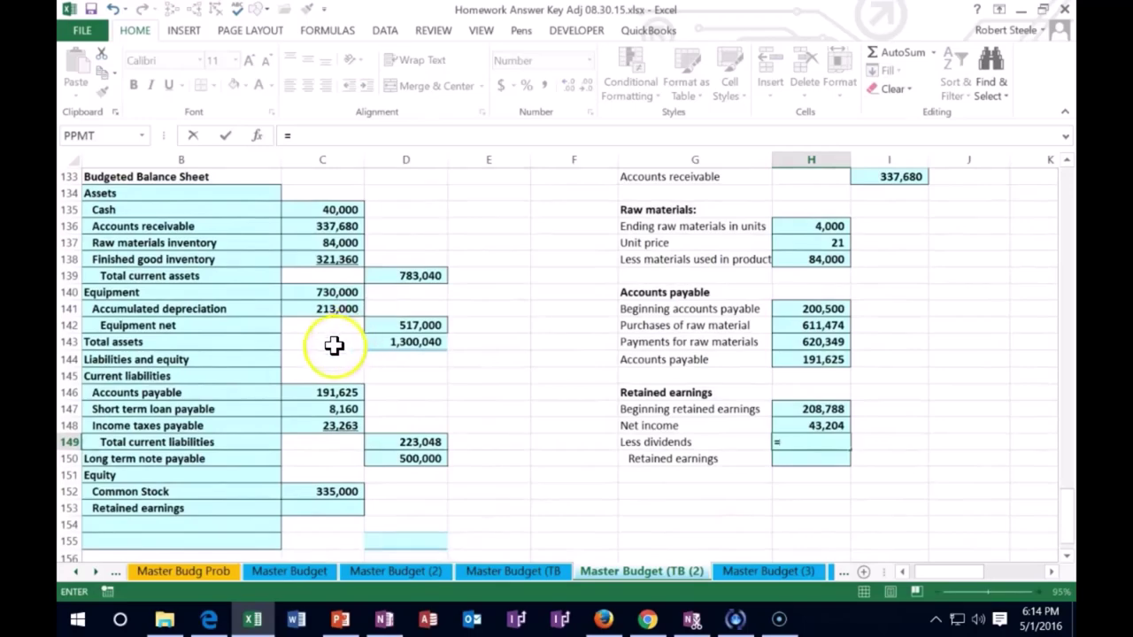
{"action": "scroll", "coordinate": [334, 347], "scroll_direction": "up", "scroll_amount": 9}
{"action": "scroll", "coordinate": [333, 356], "scroll_direction": "up", "scroll_amount": 8}
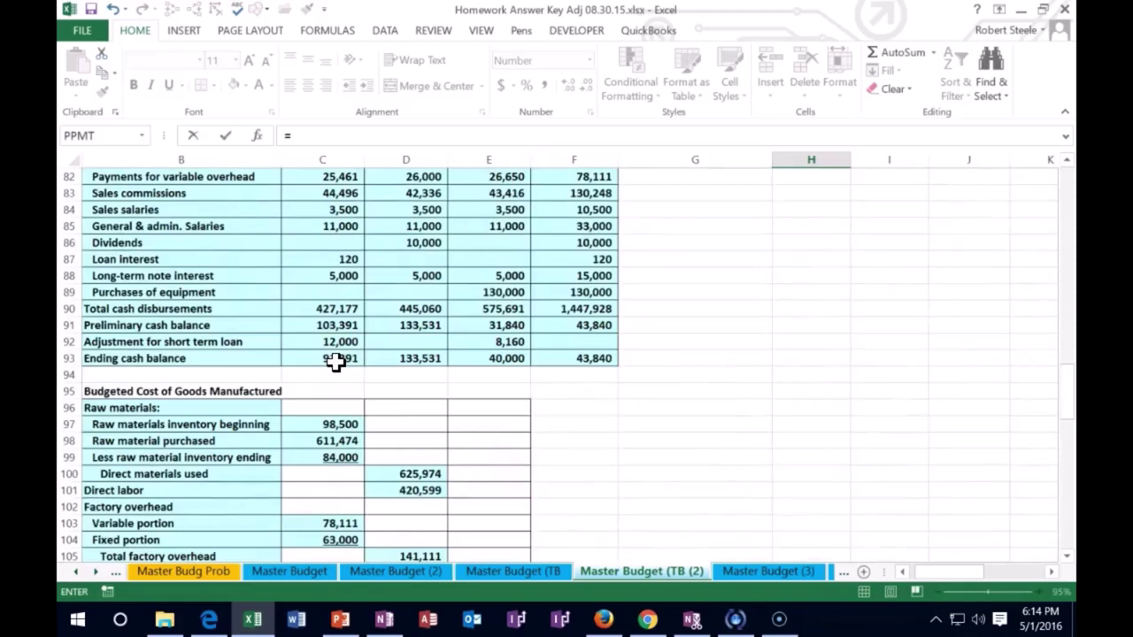
{"action": "scroll", "coordinate": [334, 363], "scroll_direction": "up", "scroll_amount": 1}
{"action": "left_click", "coordinate": [335, 374]}
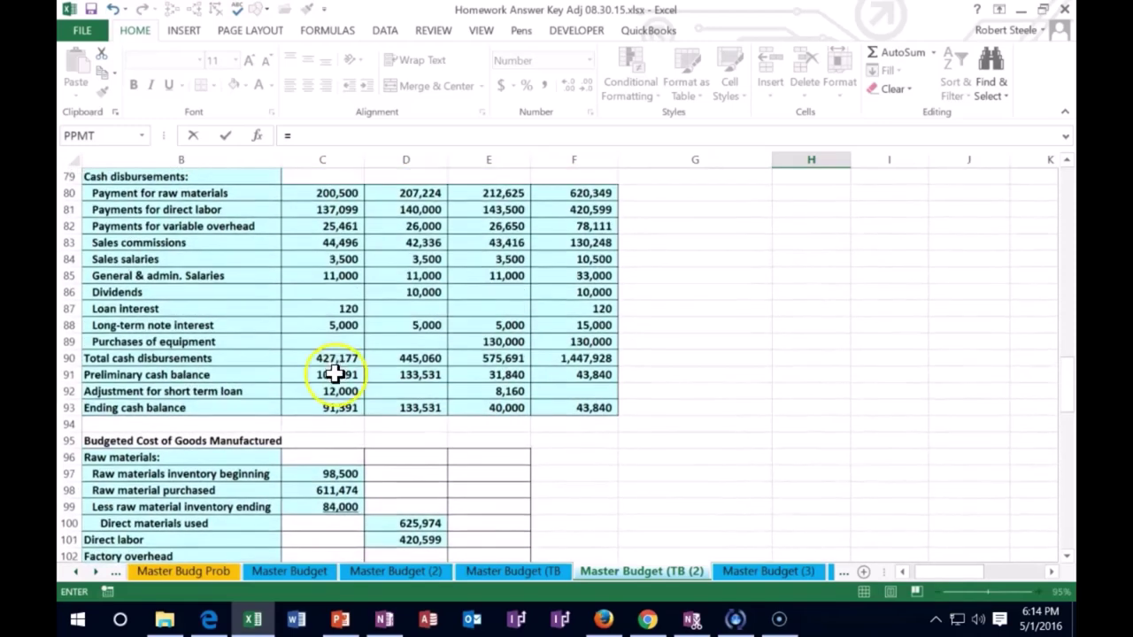
{"action": "left_click", "coordinate": [576, 292]}
{"action": "key", "text": "Return"}
Calculate ending retained earnings in H150 with the formula =H147+H148-H149
{"action": "scroll", "coordinate": [859, 284], "scroll_direction": "down", "scroll_amount": 3}
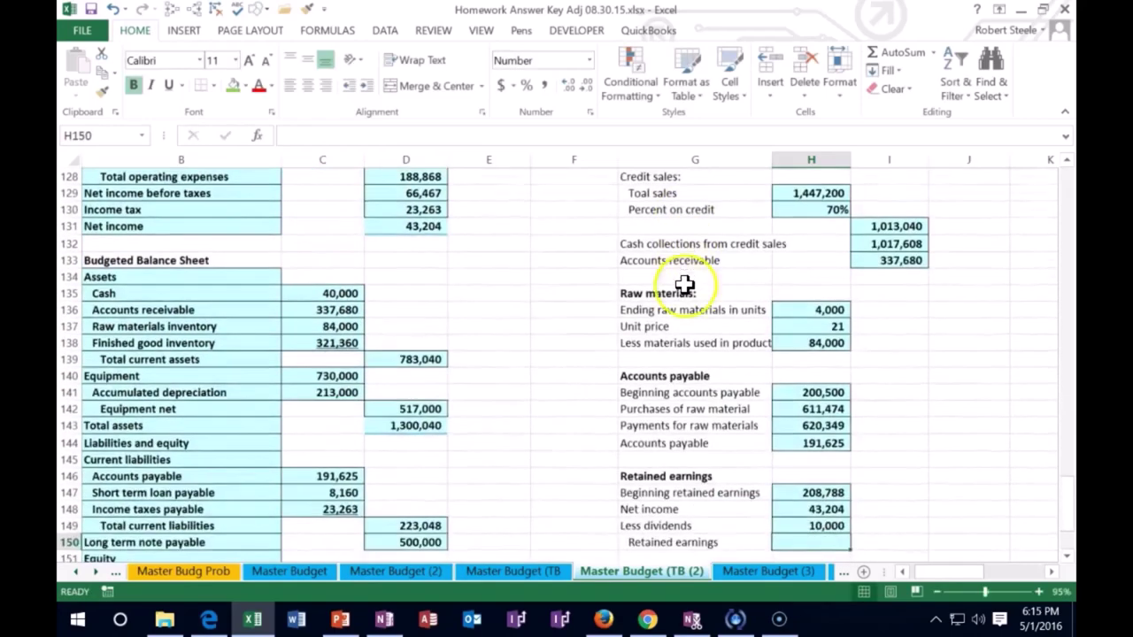
{"action": "type", "text": "="}
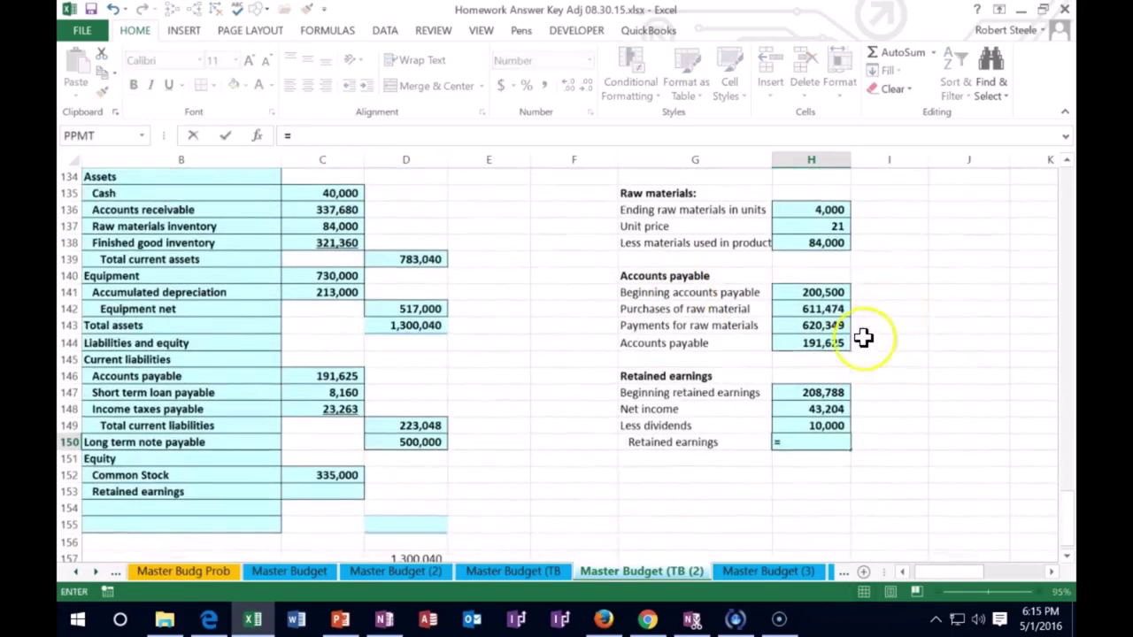
{"action": "left_click", "coordinate": [813, 387]}
{"action": "type", "text": "+"}
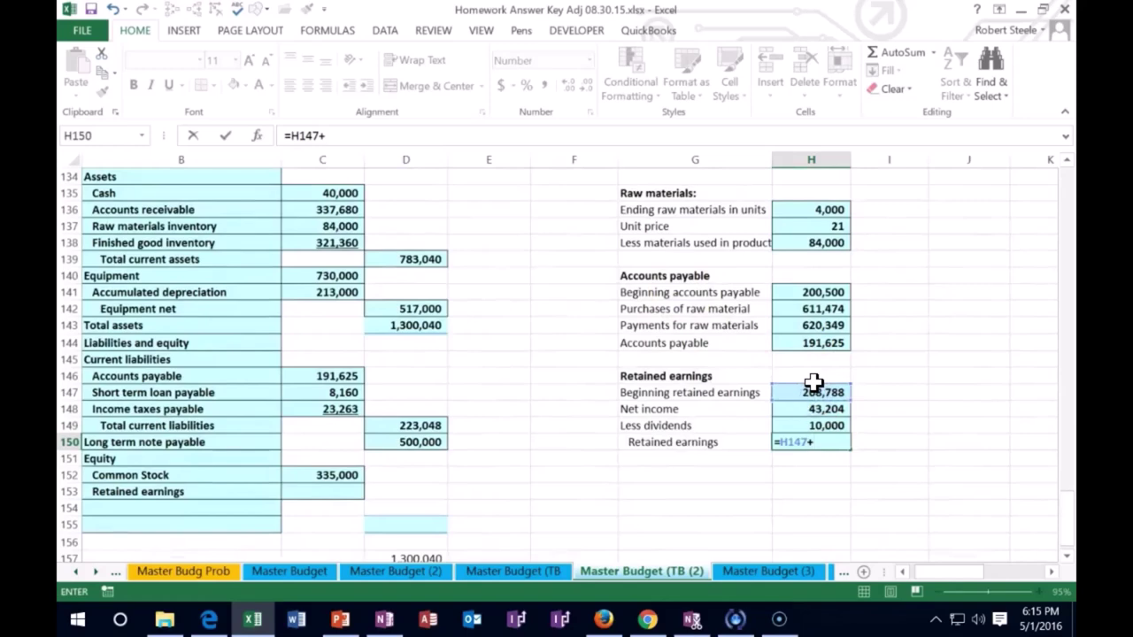
{"action": "left_click", "coordinate": [807, 408]}
{"action": "type", "text": "-"}
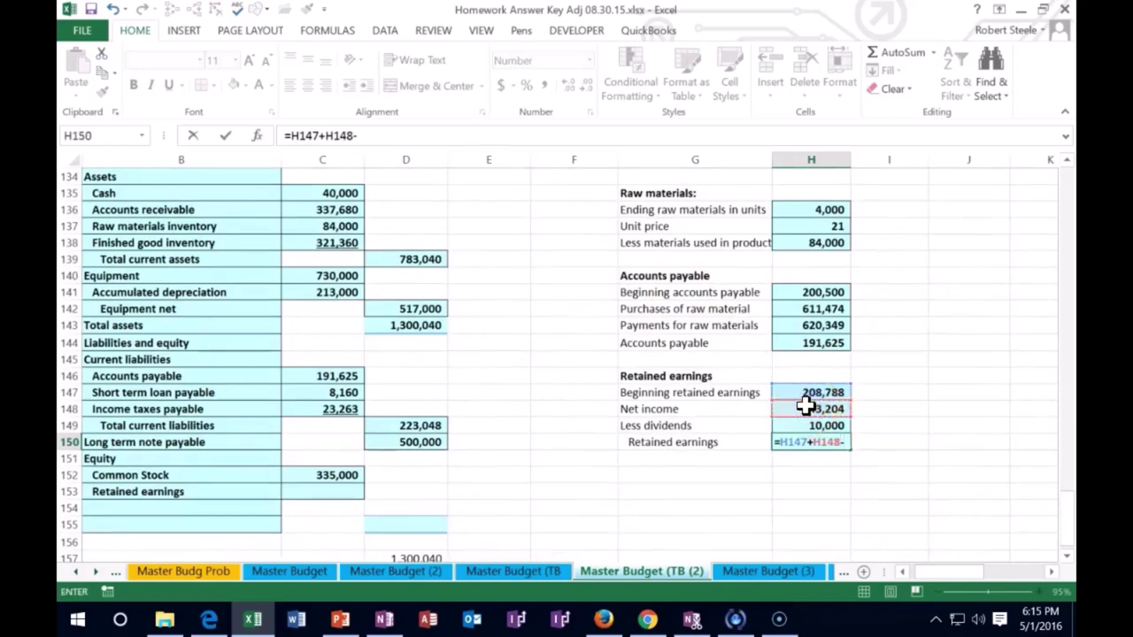
{"action": "left_click", "coordinate": [807, 424]}
{"action": "key", "text": "Return"}
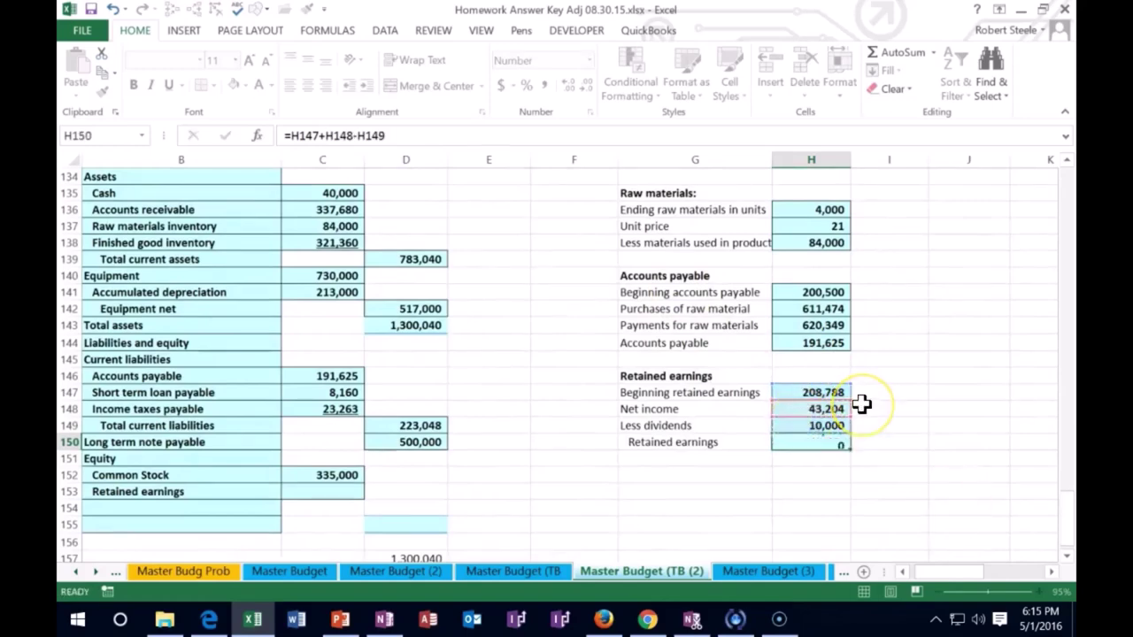
Enter -H150 in C153 to bring retained earnings from the supporting schedule onto the balance sheet
{"action": "scroll", "coordinate": [862, 400], "scroll_direction": "down", "scroll_amount": 1}
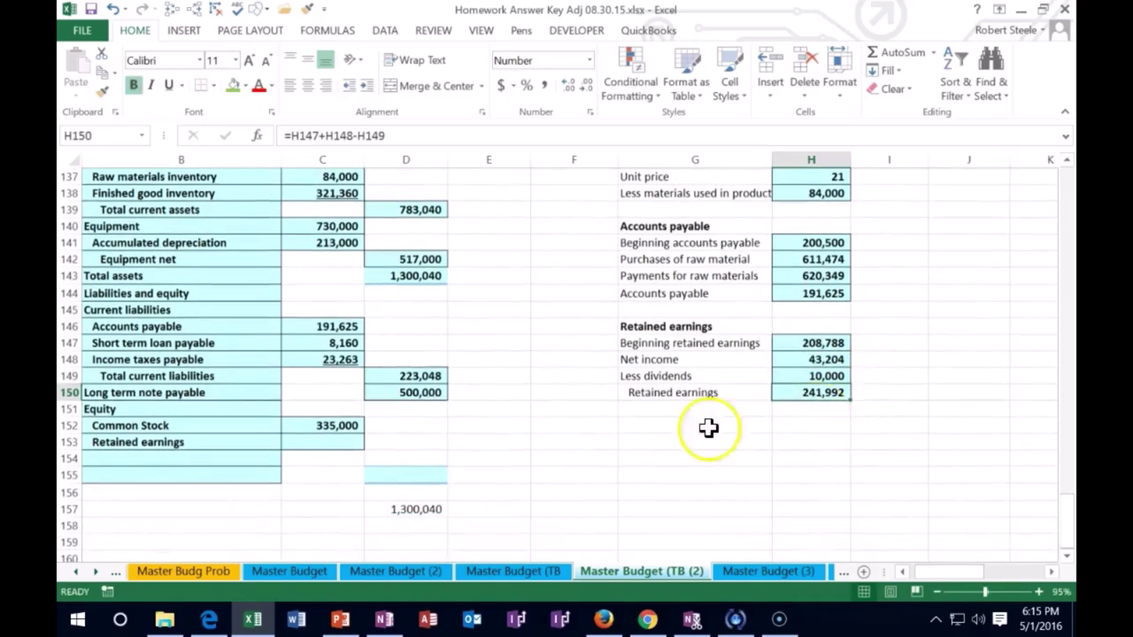
{"action": "left_click", "coordinate": [341, 442]}
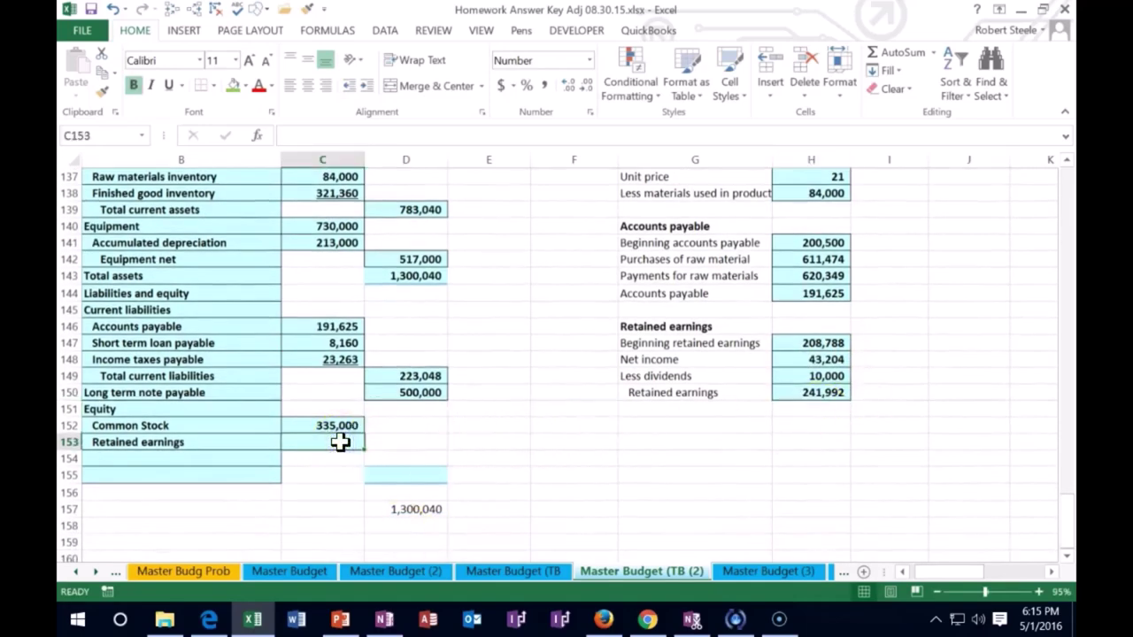
{"action": "type", "text": "="}
{"action": "left_click", "coordinate": [809, 392]}
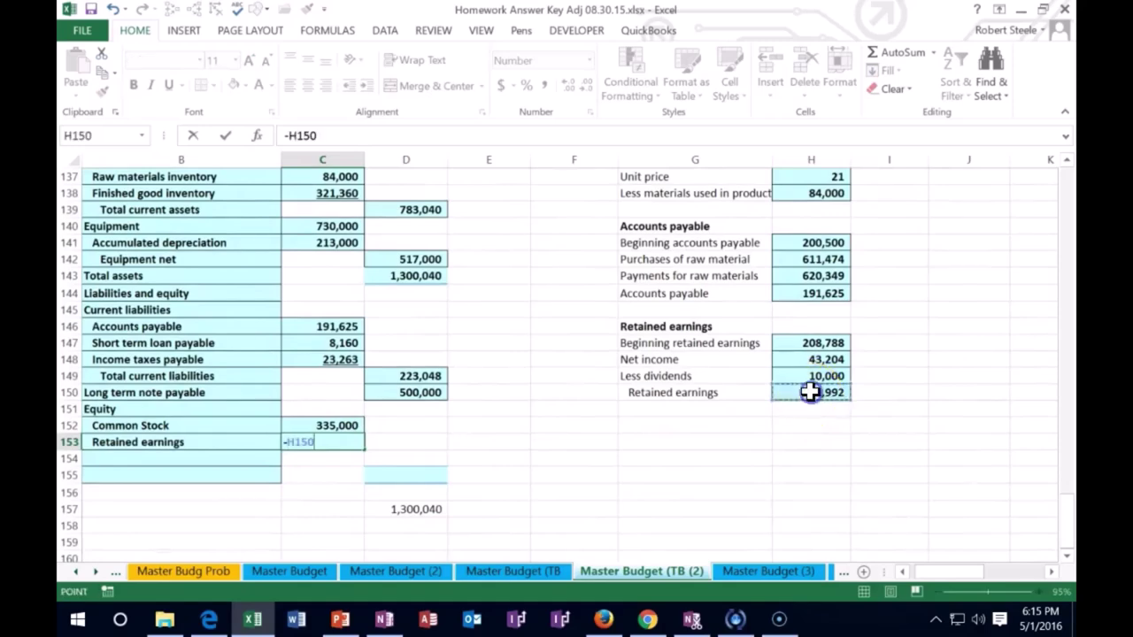
{"action": "key", "text": "Return"}
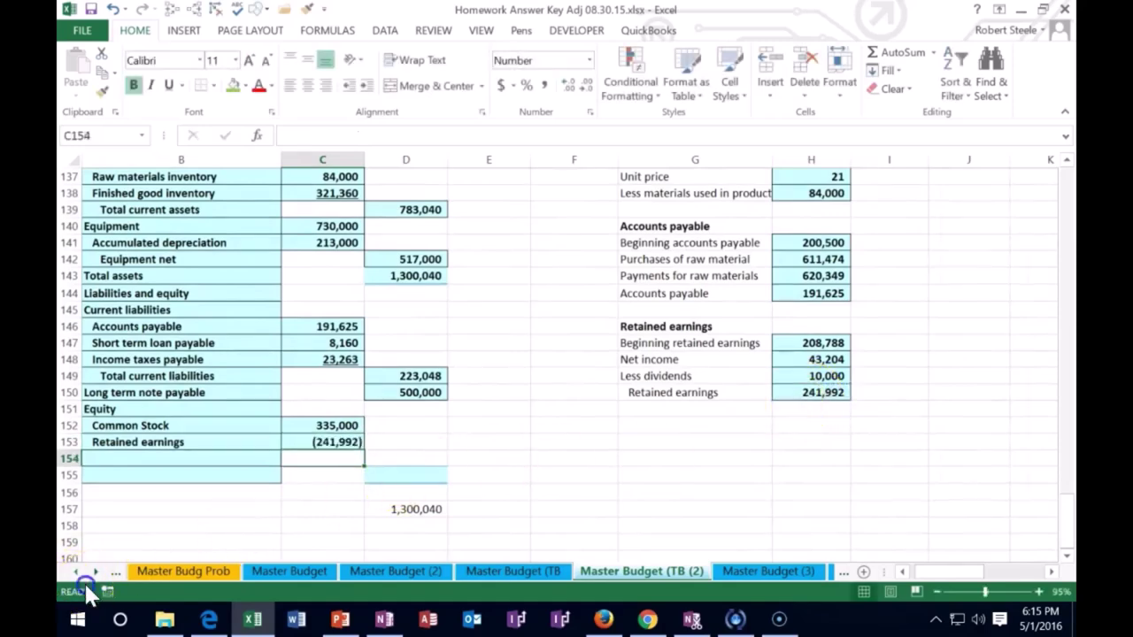
Add the label "Total Stockholder's Equity" in B154, below retained earnings
{"action": "key", "text": "Left"}
{"action": "type", "text": "Total Stockholder's Equity"}
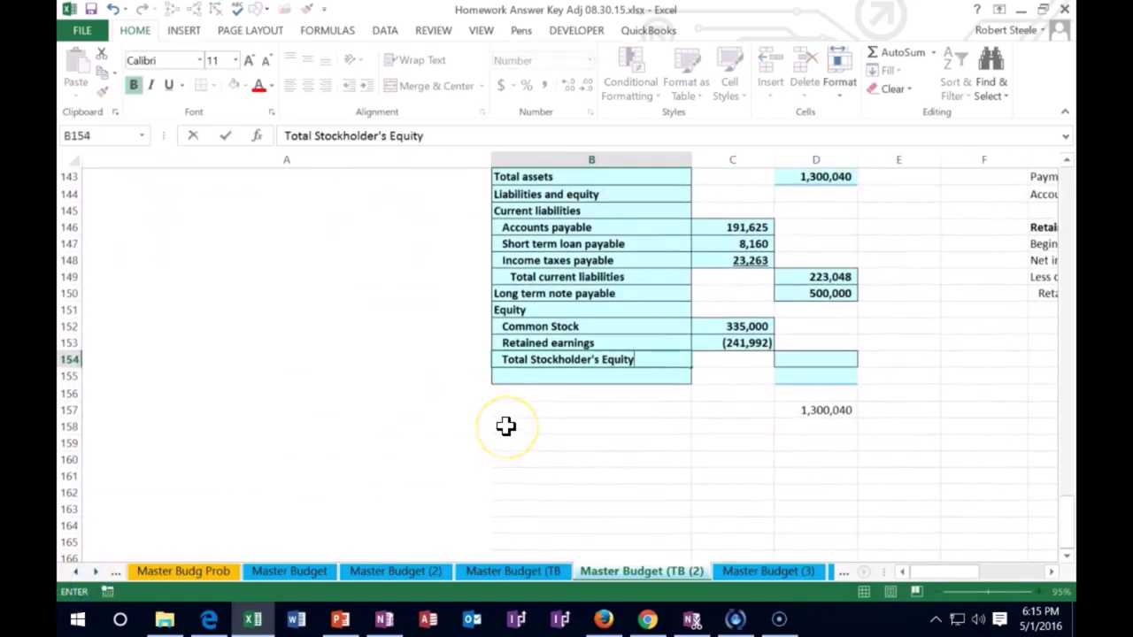
{"action": "key", "text": "Right"}
{"action": "key", "text": "Right"}
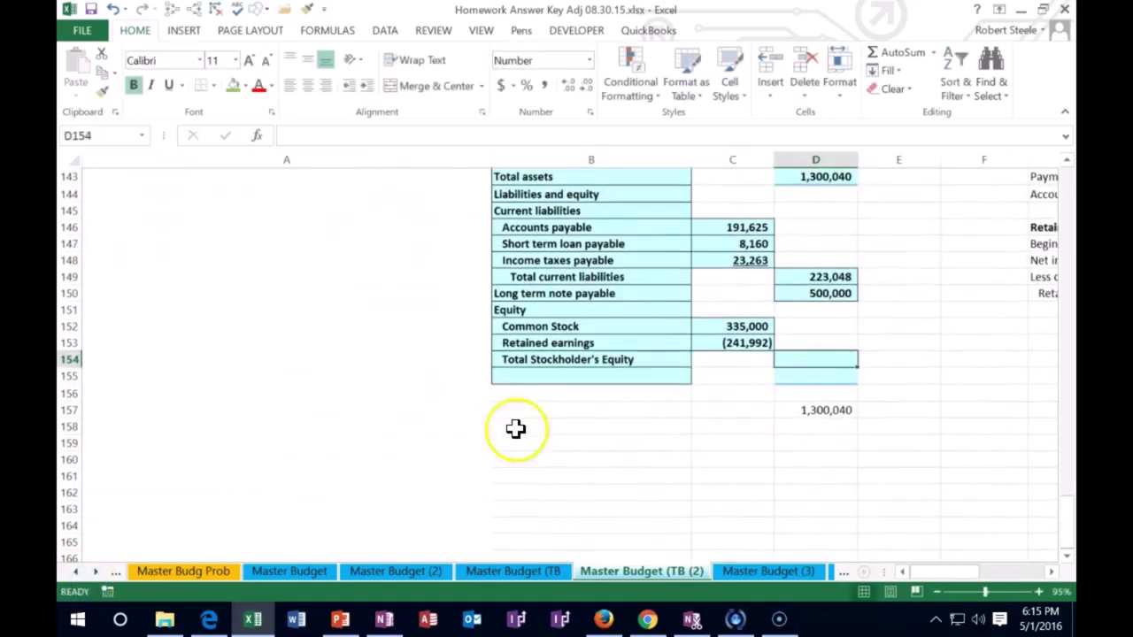
Remove the minus sign from the retained earnings formula in C153 so it reads =H150
{"action": "left_click", "coordinate": [715, 341]}
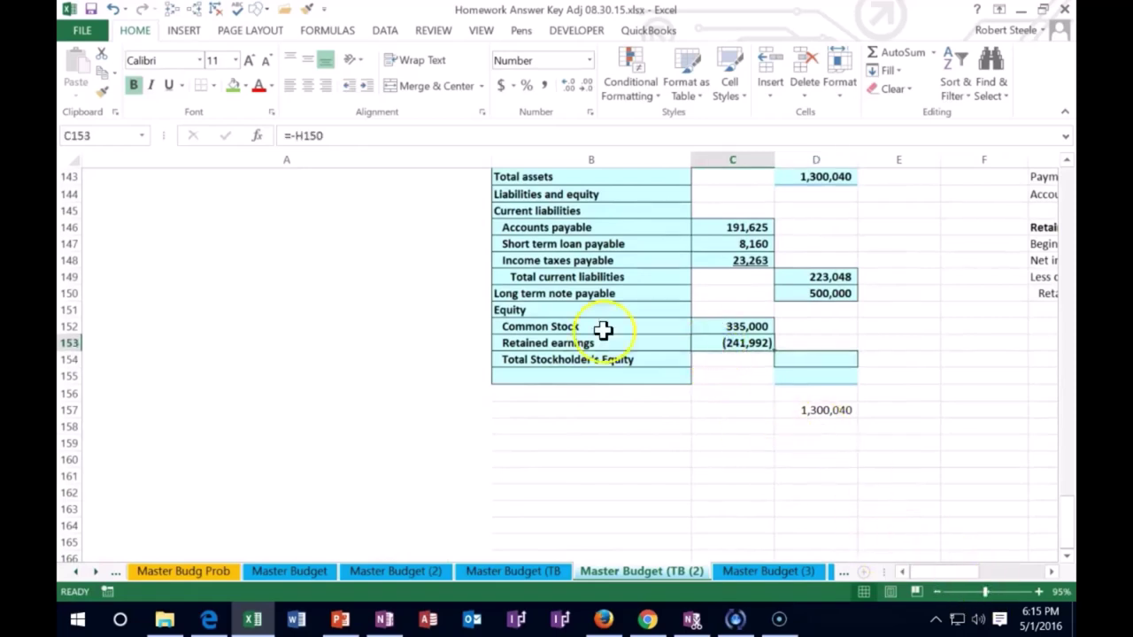
{"action": "left_click", "coordinate": [297, 135]}
{"action": "key", "text": "BackSpace"}
{"action": "key", "text": "Return"}
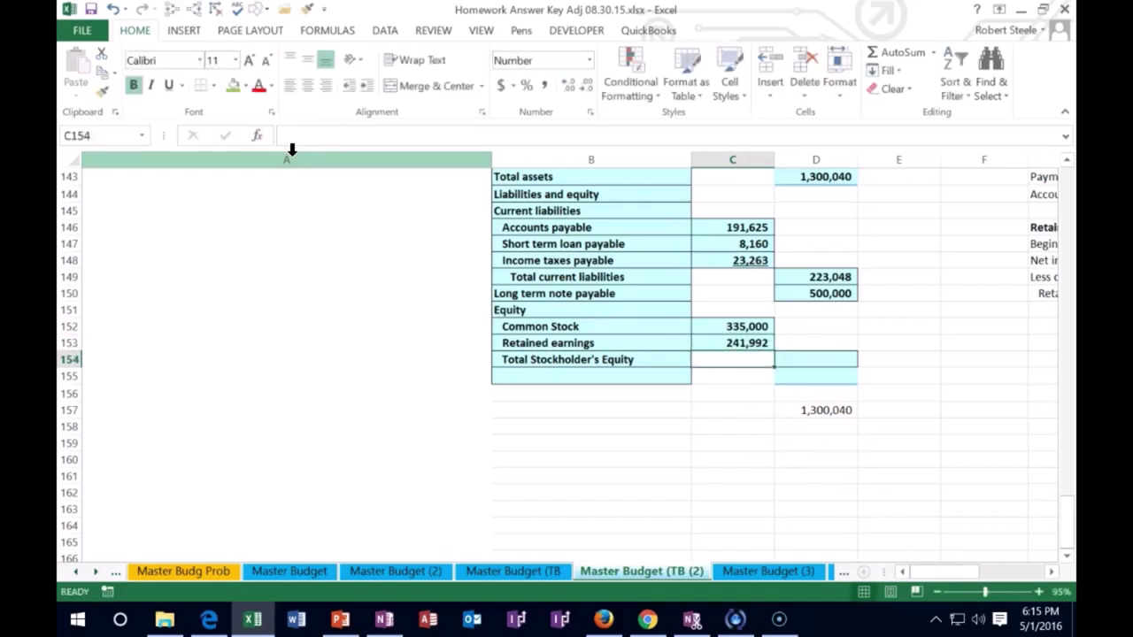
Total stockholder's equity in D154 by summing C152:C153
{"action": "key", "text": "Right"}
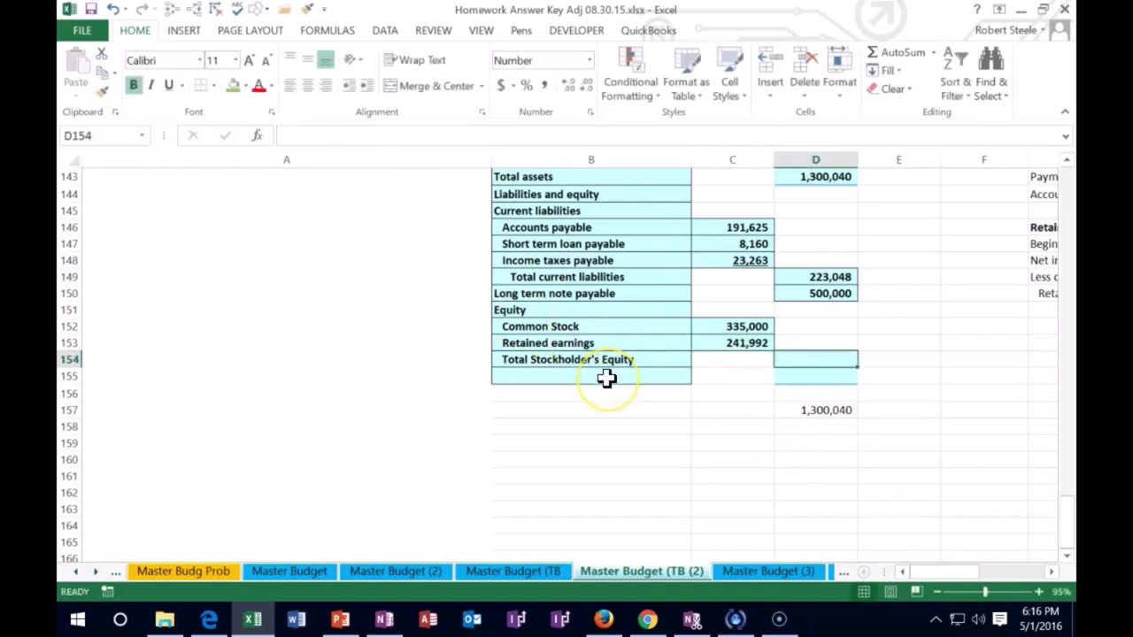
{"action": "type", "text": "=sum("}
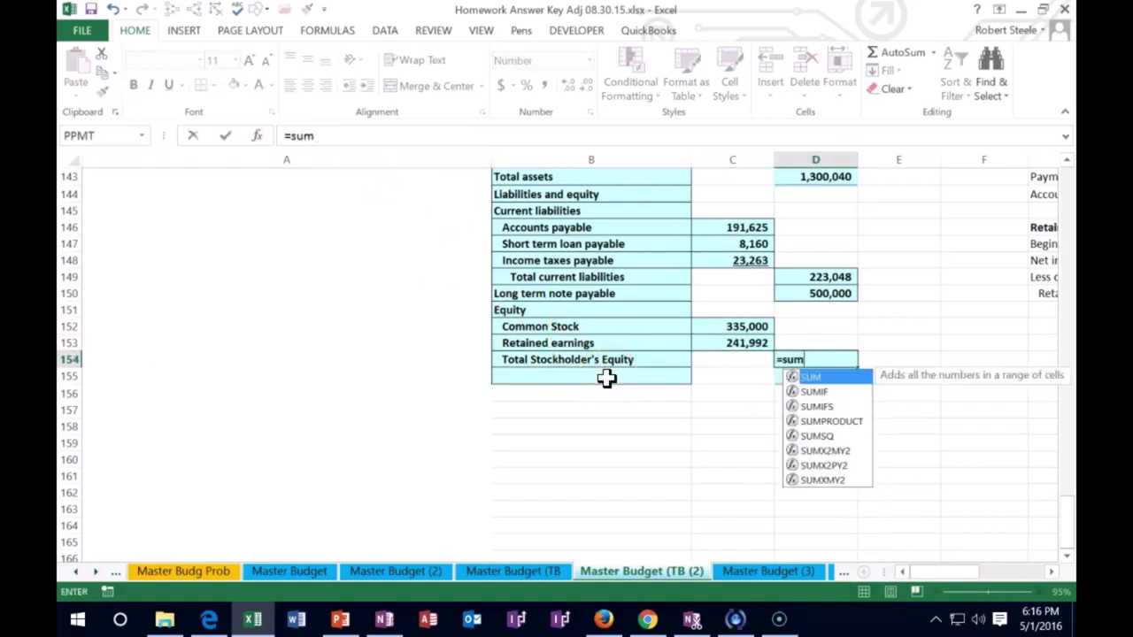
{"action": "left_click", "coordinate": [727, 327]}
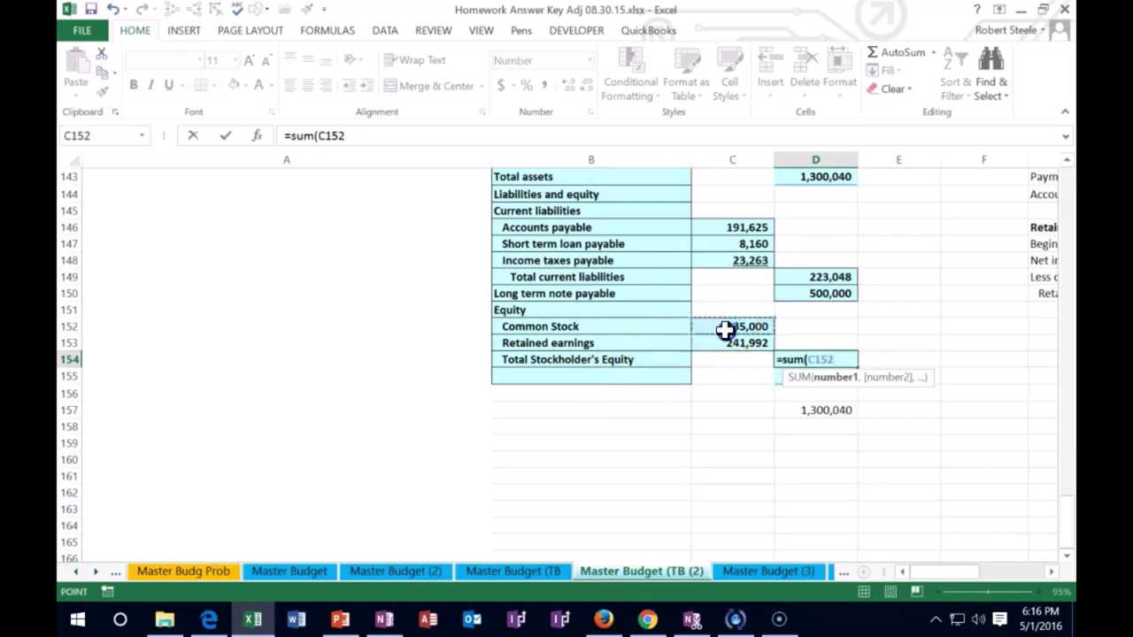
{"action": "left_click_drag", "start_coordinate": [724, 330], "coordinate": [722, 336]}
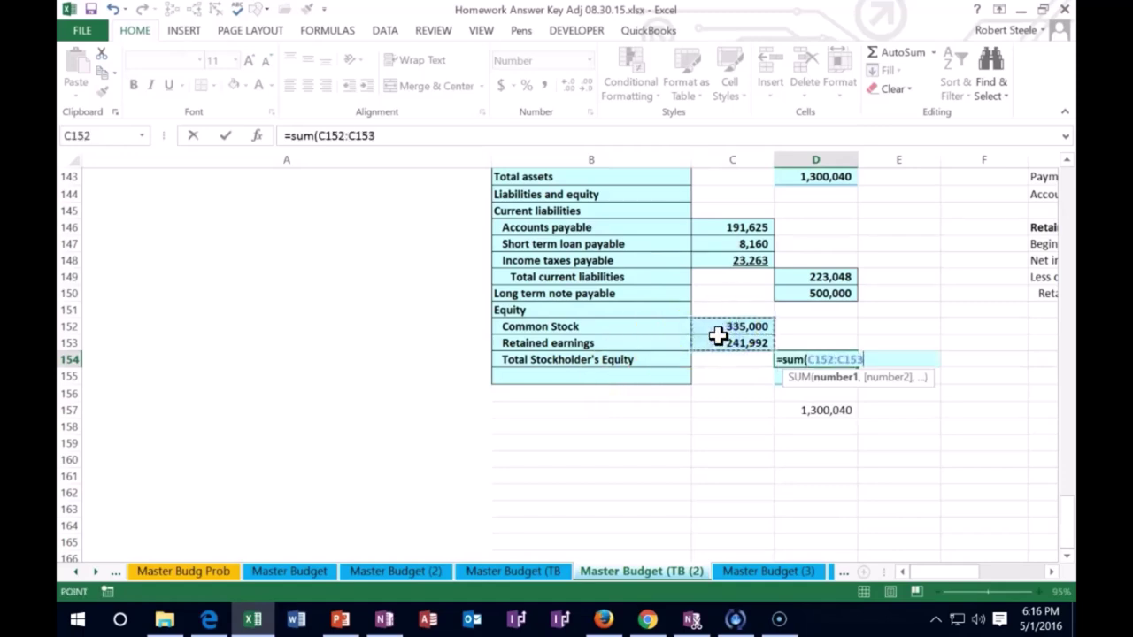
{"action": "key", "text": "Return"}
Label B155 "Total liabilities and equity" and total liabilities and equity in D155 by summing D149:D154
{"action": "left_click", "coordinate": [601, 376]}
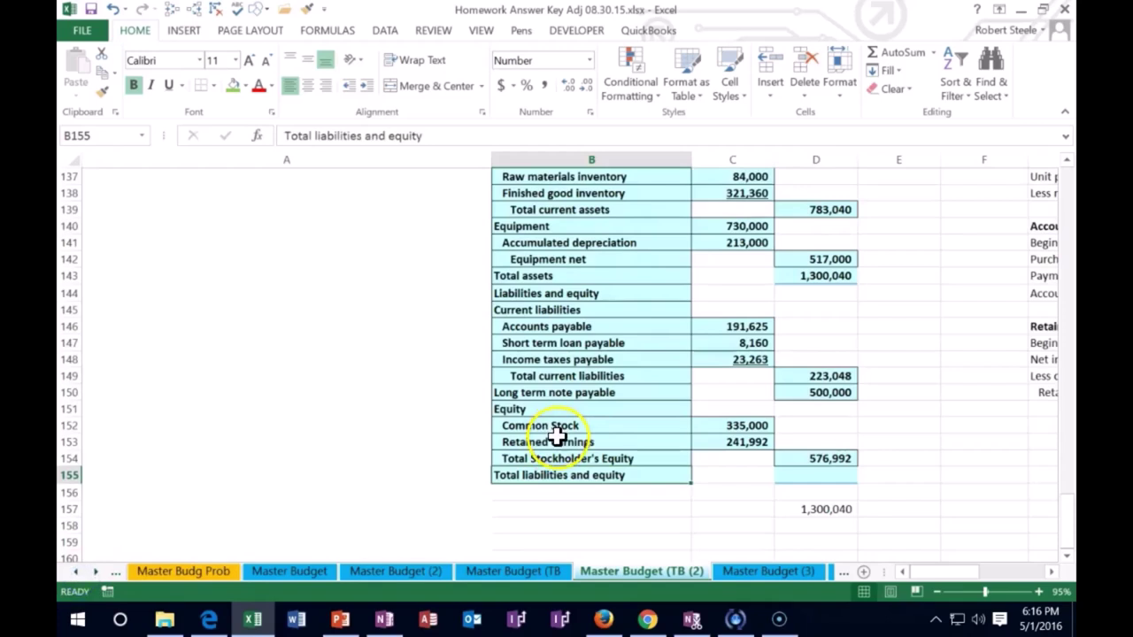
{"action": "key", "text": "Right"}
{"action": "key", "text": "Right"}
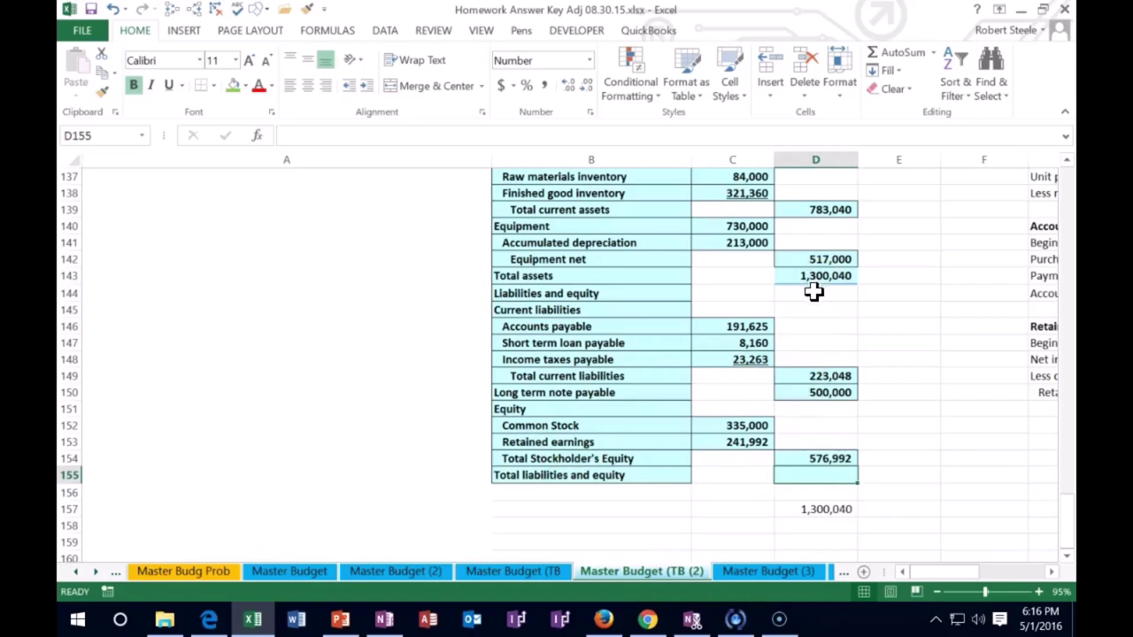
{"action": "left_click", "coordinate": [847, 505]}
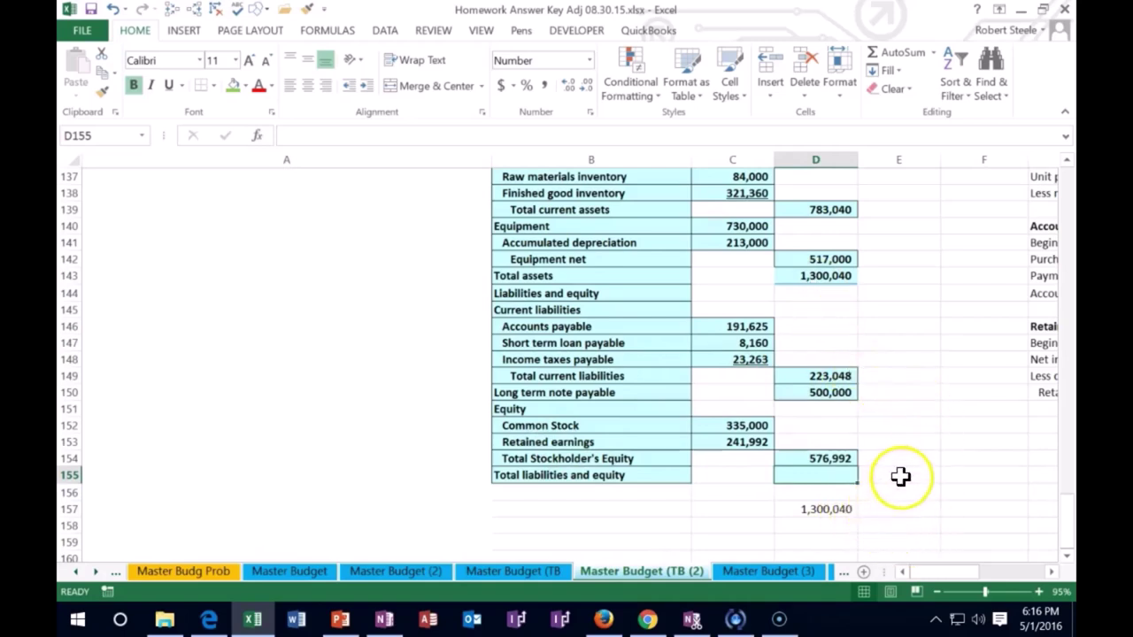
{"action": "type", "text": "="}
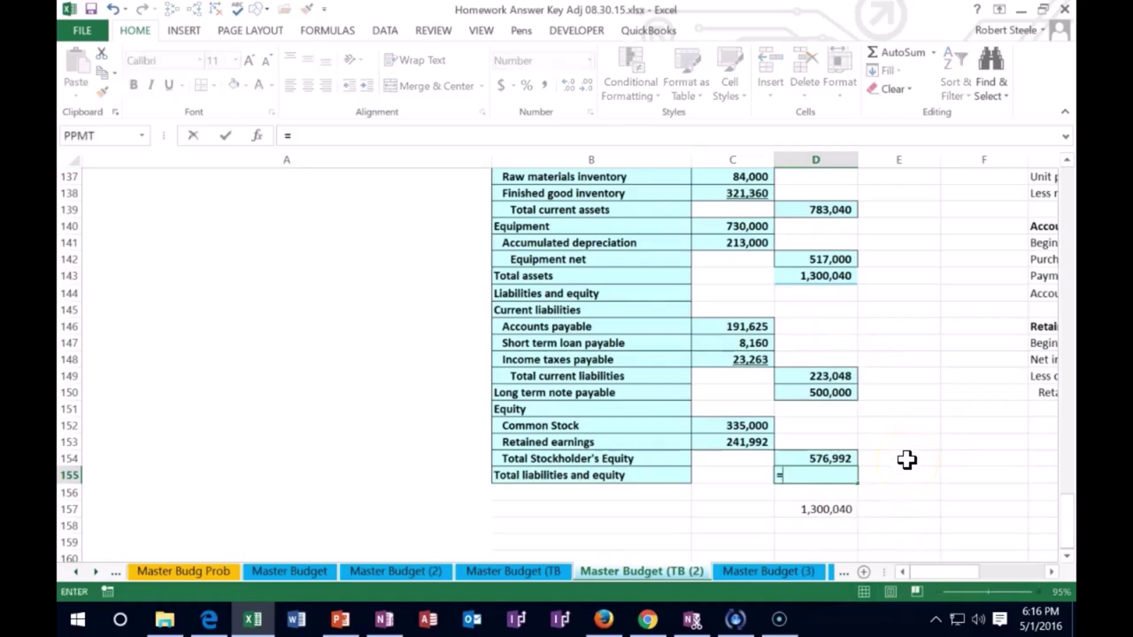
{"action": "type", "text": "sum("}
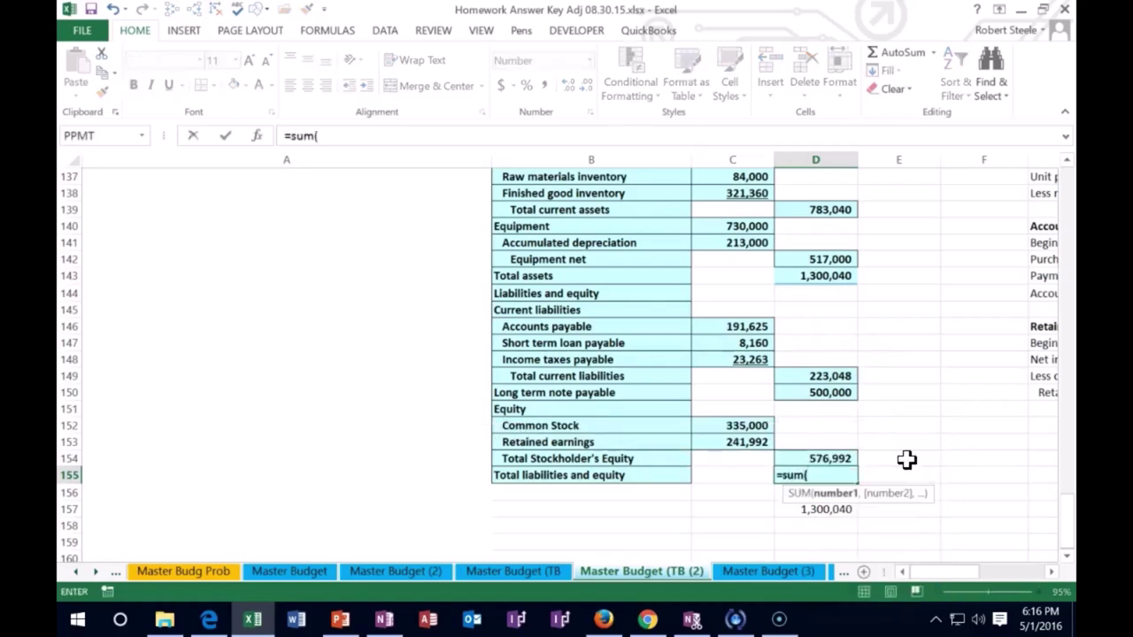
{"action": "left_click", "coordinate": [839, 371]}
{"action": "left_click_drag", "start_coordinate": [838, 383], "coordinate": [838, 390]}
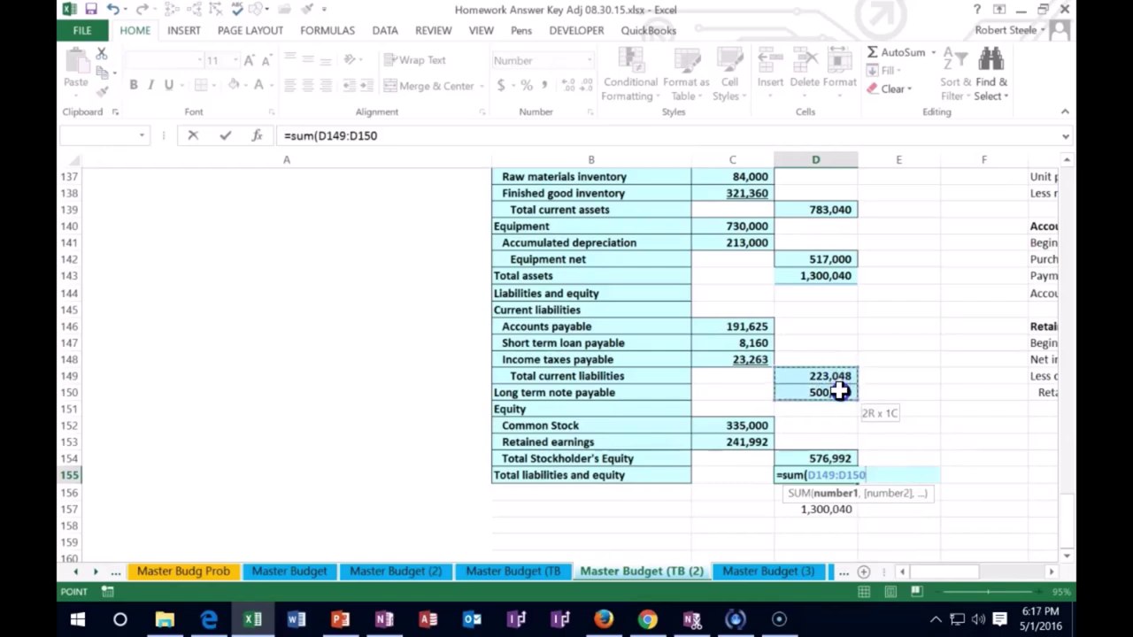
{"action": "left_click_drag", "start_coordinate": [836, 453], "coordinate": [836, 455]}
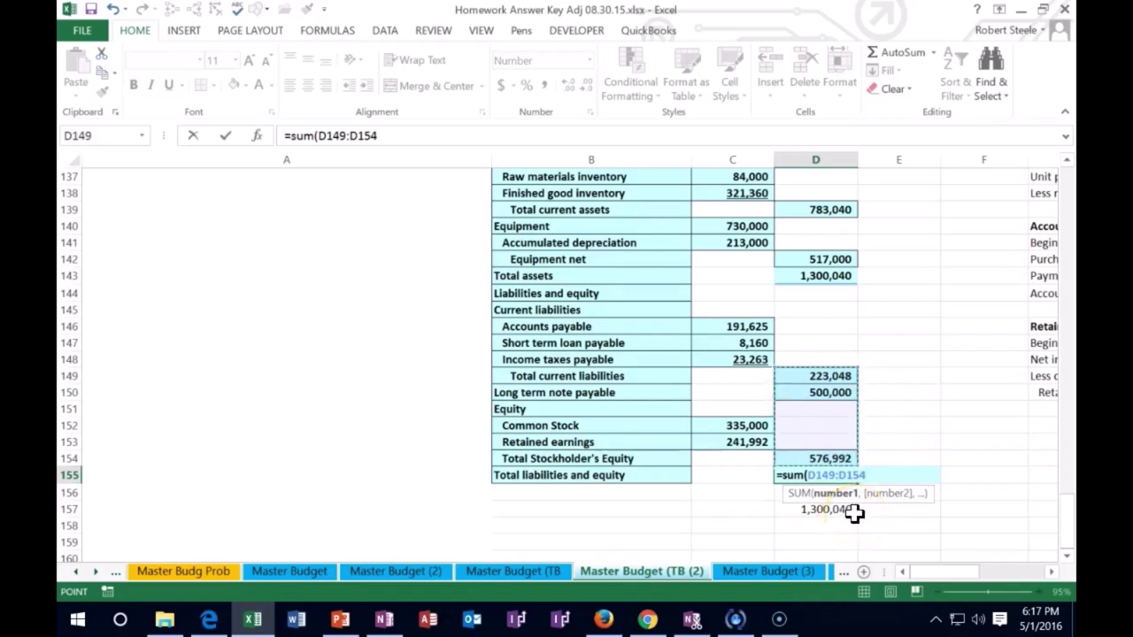
{"action": "key", "text": "Return"}
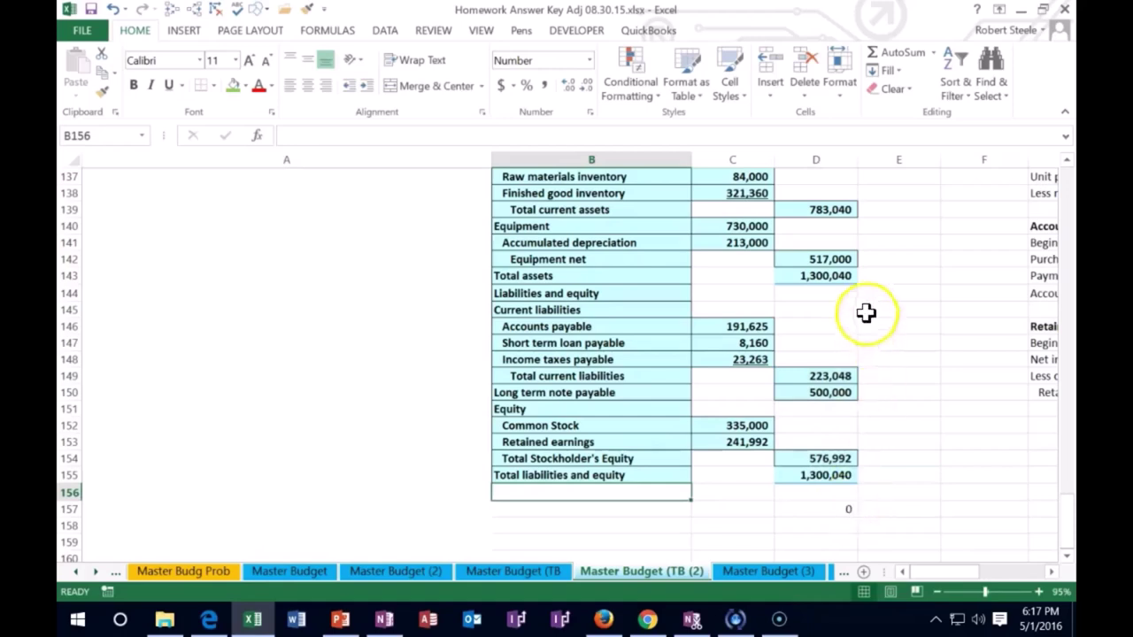
Fill the total assets cell D143 and the total liabilities and equity cell D155 with green
{"action": "left_click", "coordinate": [842, 273]}
{"action": "right_click", "coordinate": [842, 273]}
{"action": "left_click", "coordinate": [904, 225]}
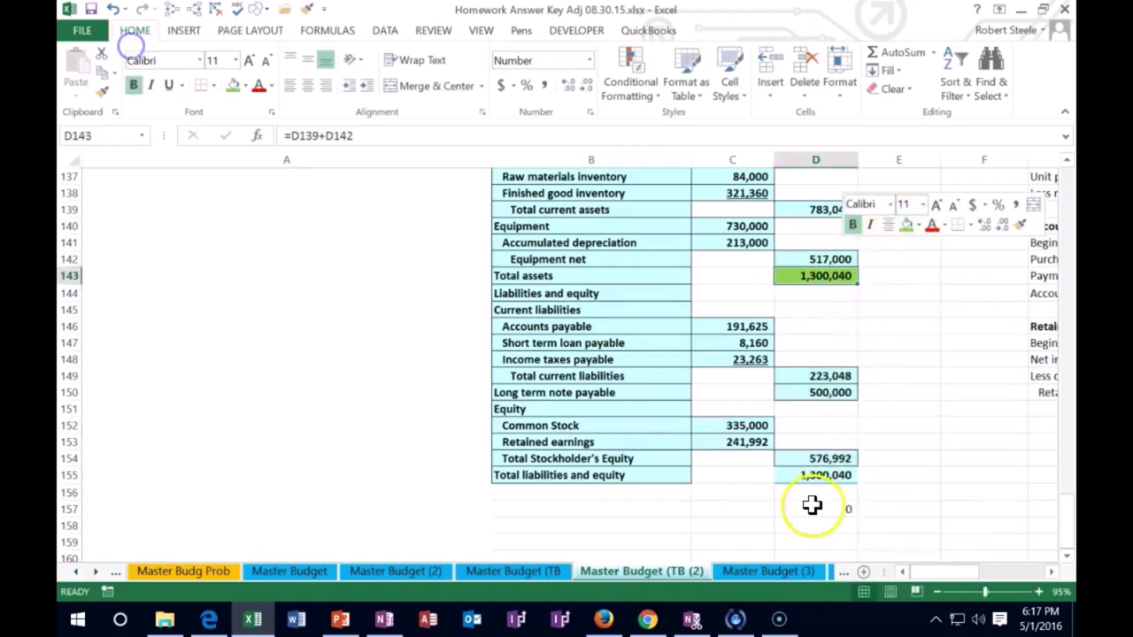
{"action": "left_click", "coordinate": [810, 474]}
{"action": "right_click", "coordinate": [813, 475]}
{"action": "left_click", "coordinate": [872, 520]}
{"action": "left_click", "coordinate": [715, 522]}
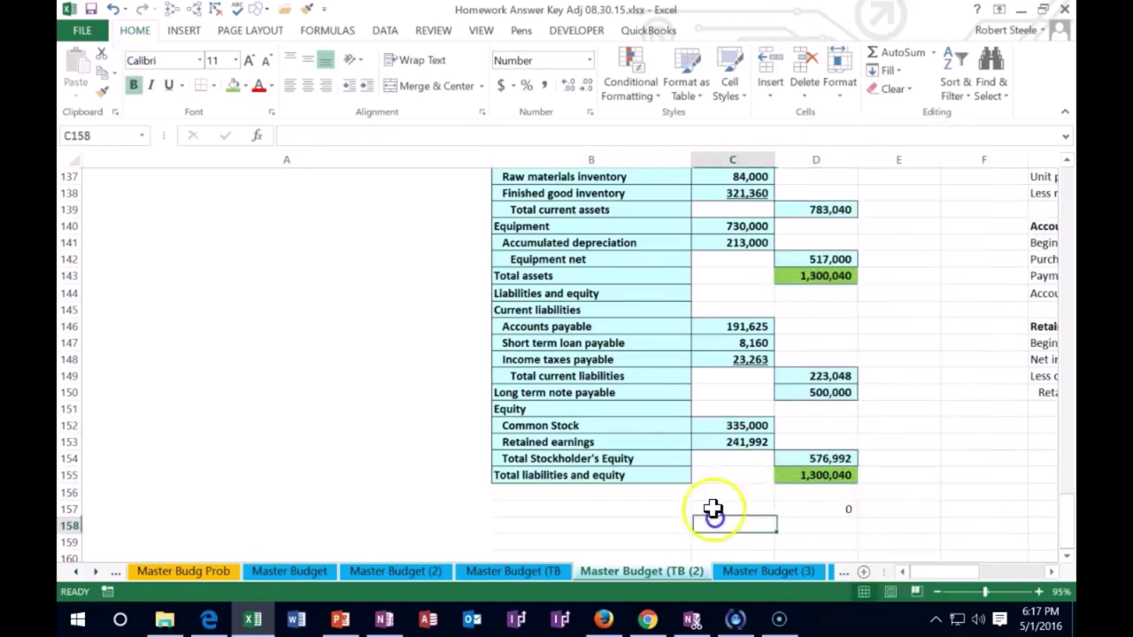